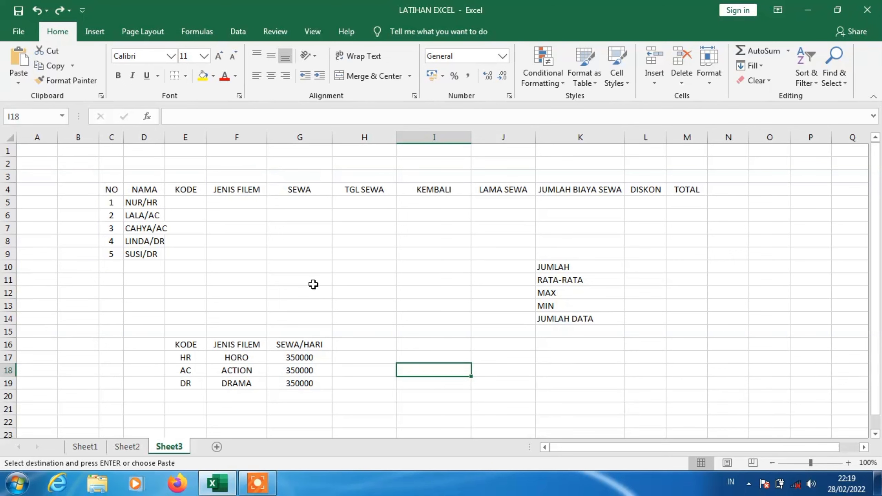
Step: Widen the NAMA, DISKON and TOTAL columns of the rental table
left_click_drag(167, 139, 176, 139)
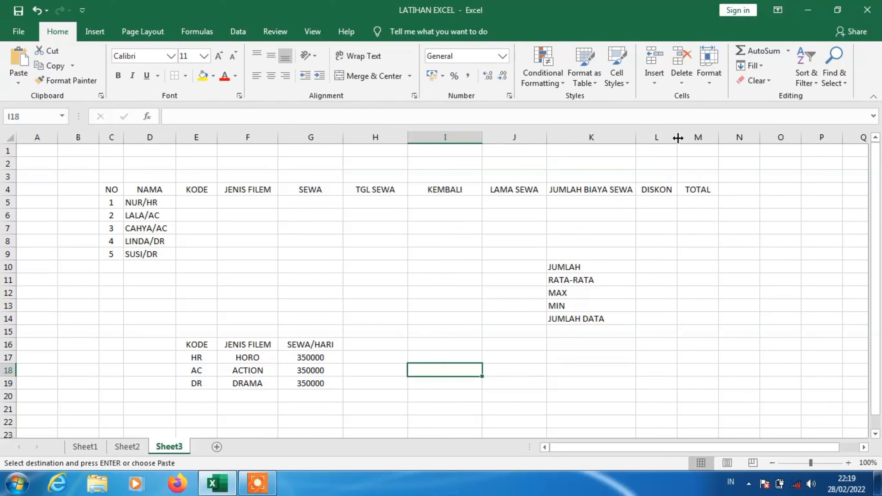
left_click_drag(678, 138, 771, 138)
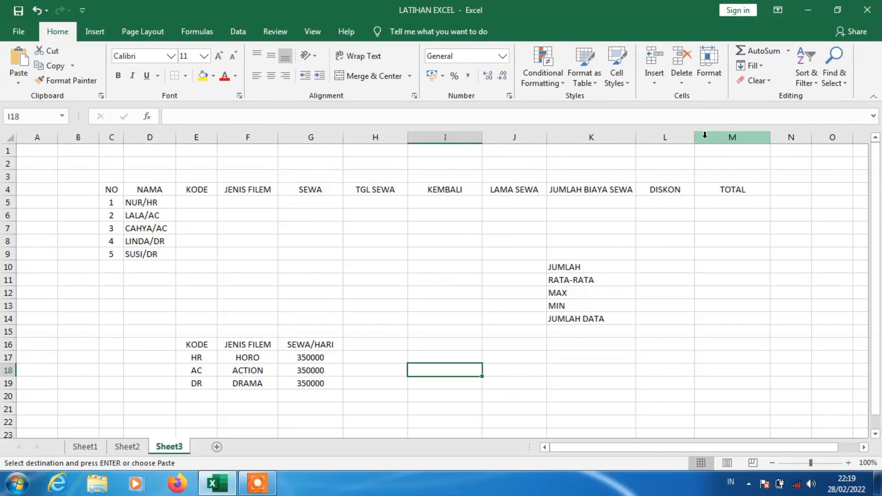
left_click_drag(694, 138, 711, 141)
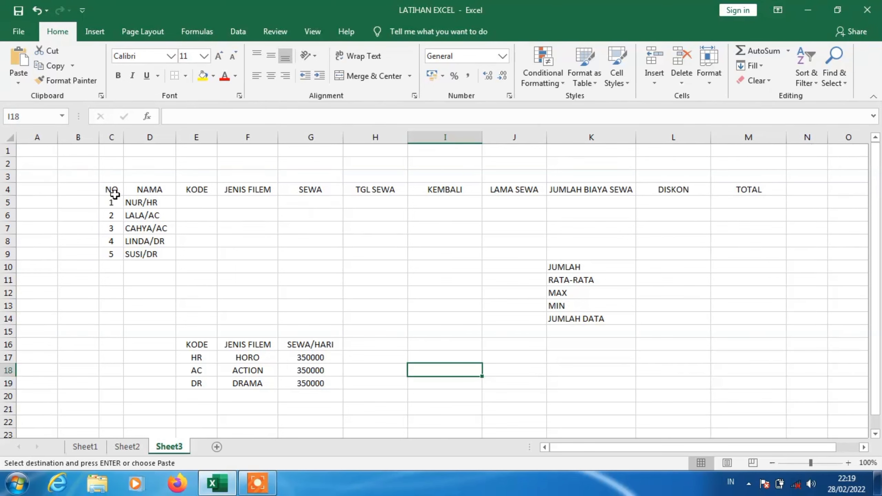
Step: Apply all borders to the main rental table in C4:M9
left_click_drag(109, 191, 753, 254)
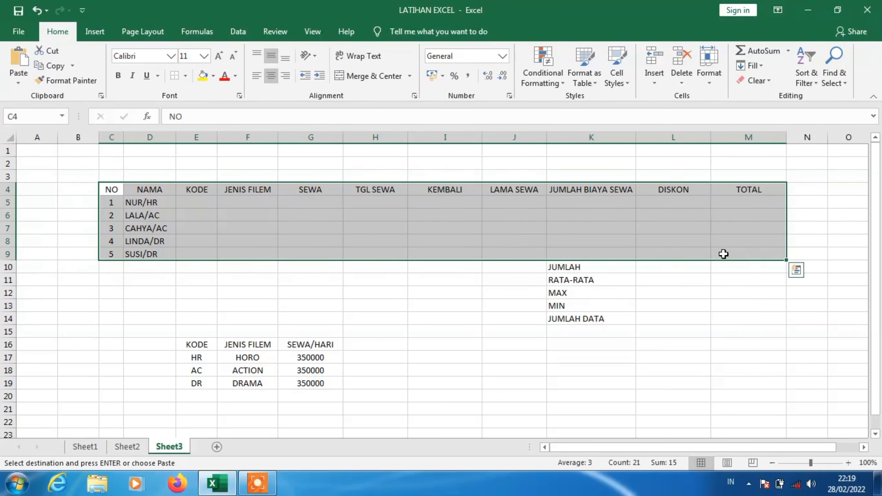
left_click(185, 75)
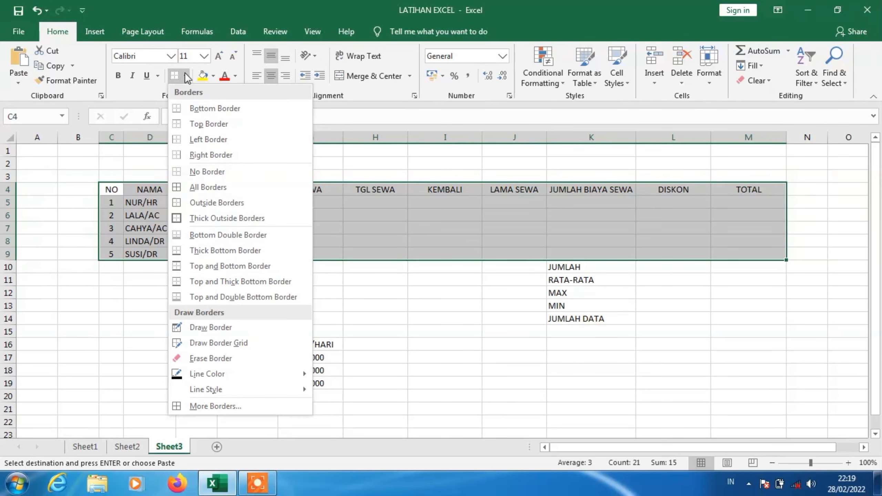
left_click(215, 190)
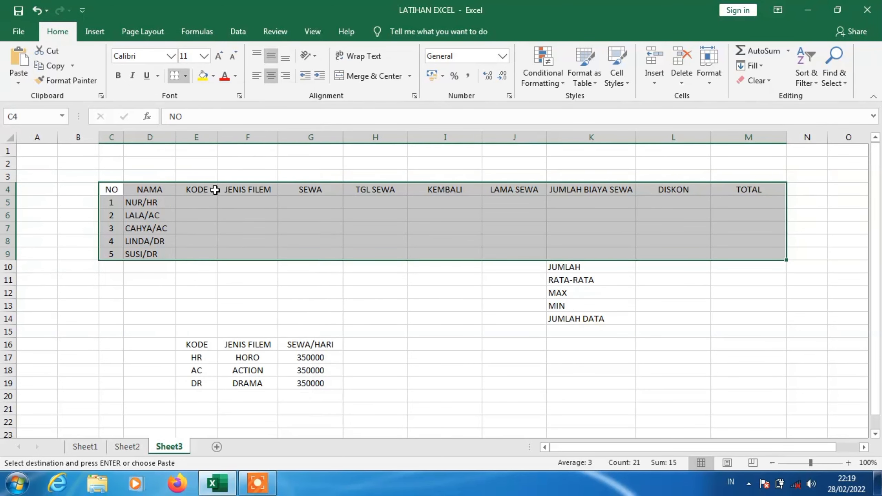
Step: Apply all borders to the summary block in K10:M14, from JUMLAH to JUMLAH DATA
left_click(571, 277)
left_click_drag(578, 266, 750, 321)
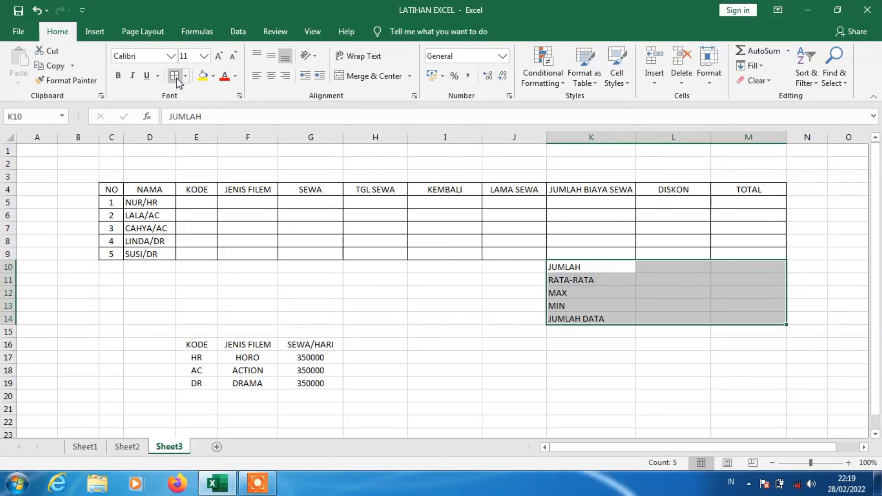
left_click(185, 77)
left_click(201, 187)
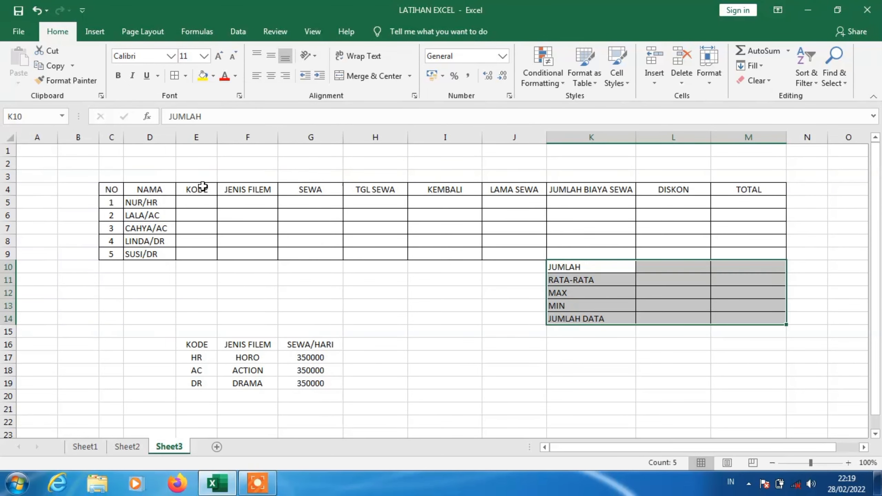
left_click(612, 328)
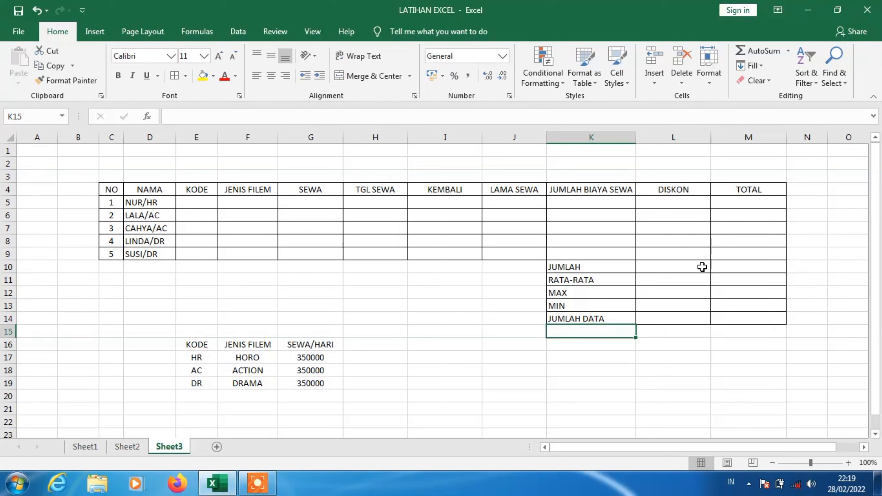
Step: Merge and center columns K and L separately in each of rows 10 to 14, for the labels JUMLAH through JUMLAH DATA
left_click(681, 268)
left_click_drag(680, 268, 618, 261)
left_click(409, 77)
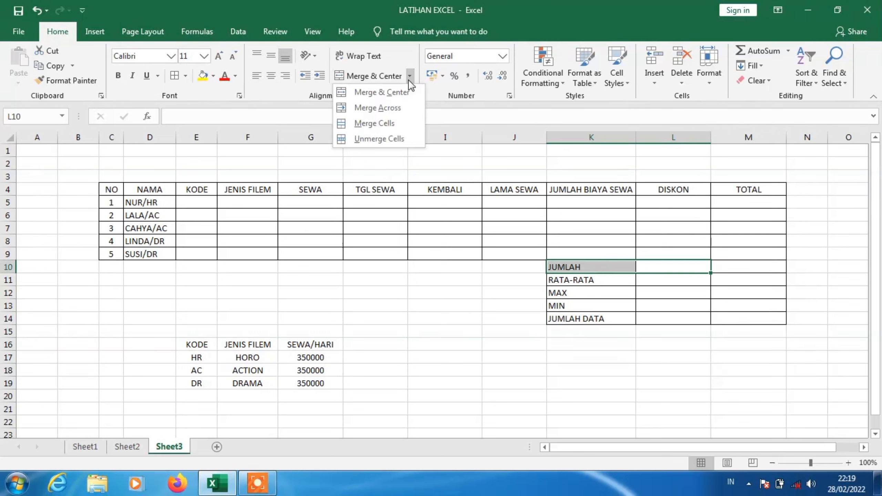
left_click(396, 93)
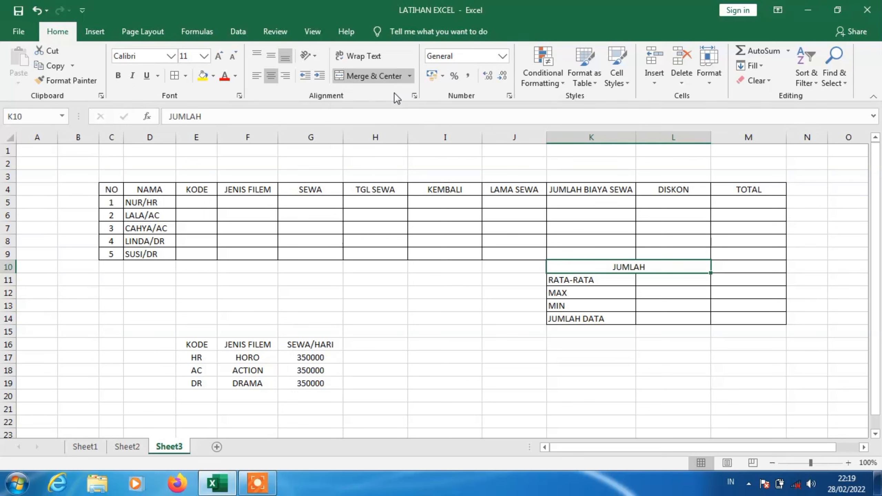
left_click(667, 285)
left_click_drag(668, 284, 626, 282)
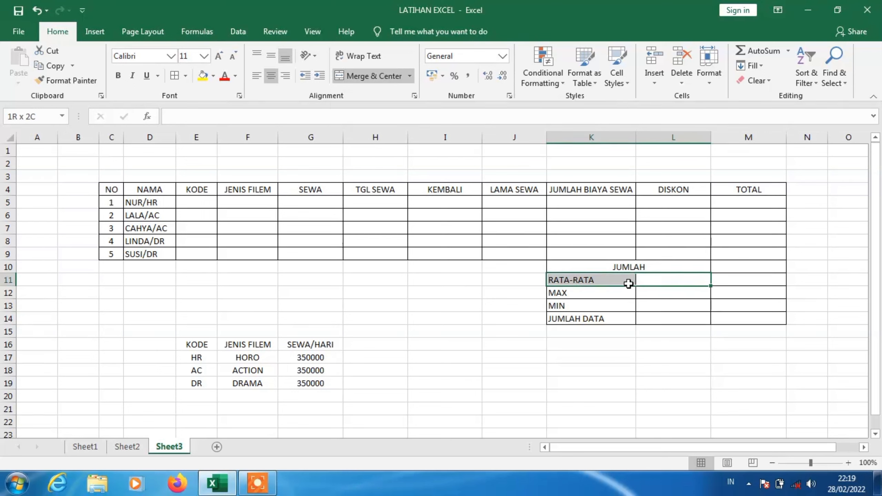
left_click(376, 77)
left_click_drag(664, 297, 620, 293)
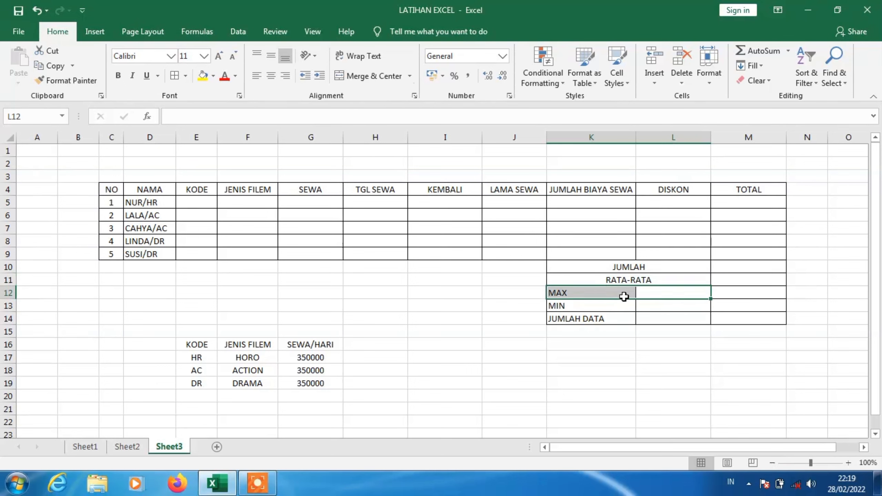
left_click(381, 77)
left_click_drag(665, 308, 625, 308)
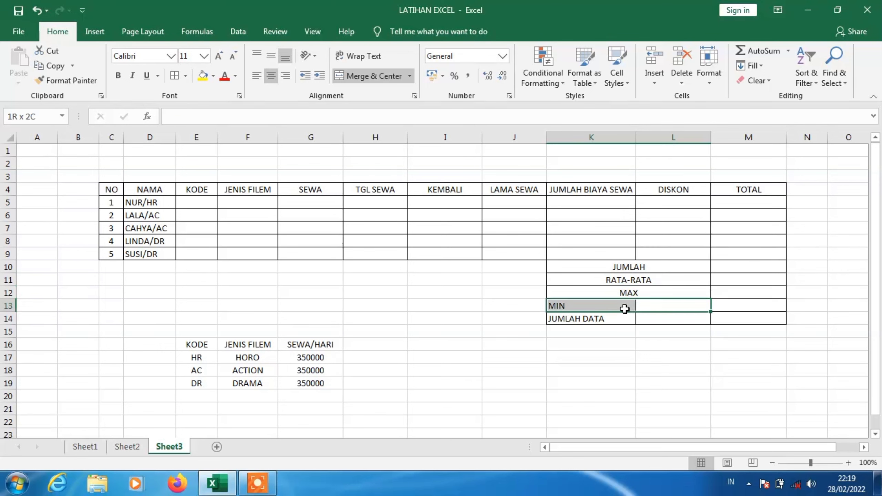
left_click(378, 75)
left_click(662, 320)
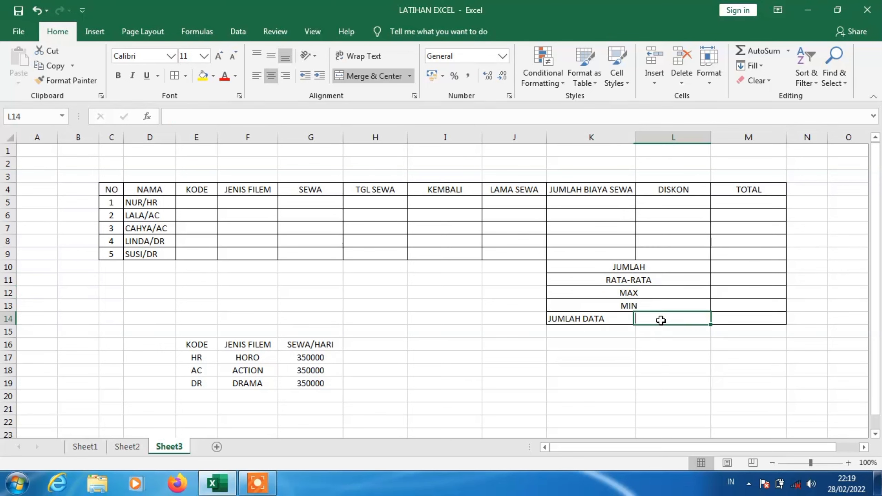
left_click_drag(656, 319, 630, 319)
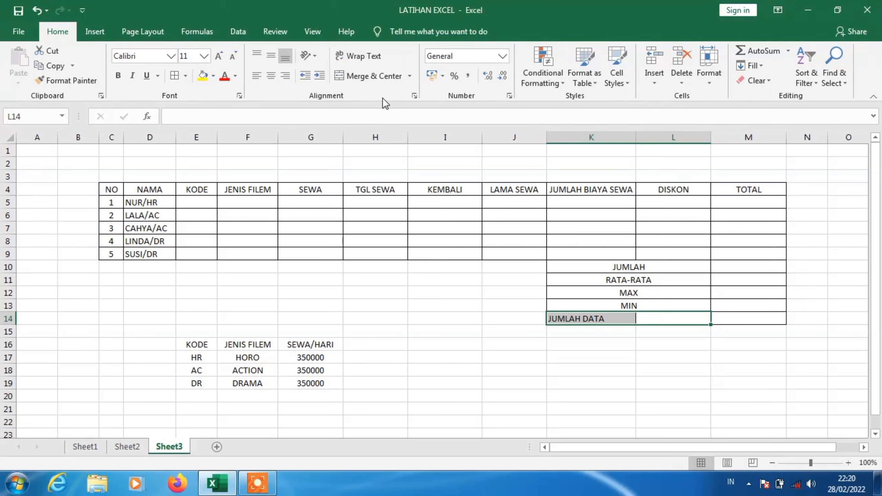
left_click(365, 77)
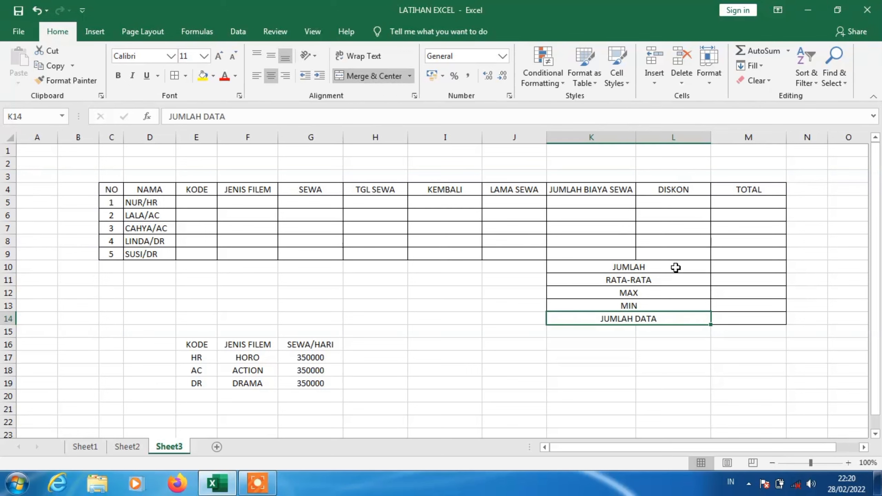
Step: Right-align the merged summary labels in K10:L14
left_click_drag(672, 267, 669, 318)
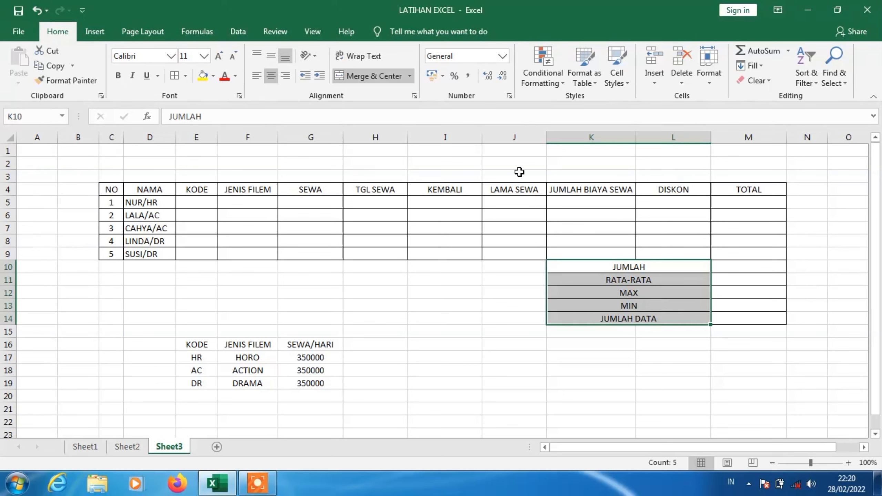
left_click(286, 77)
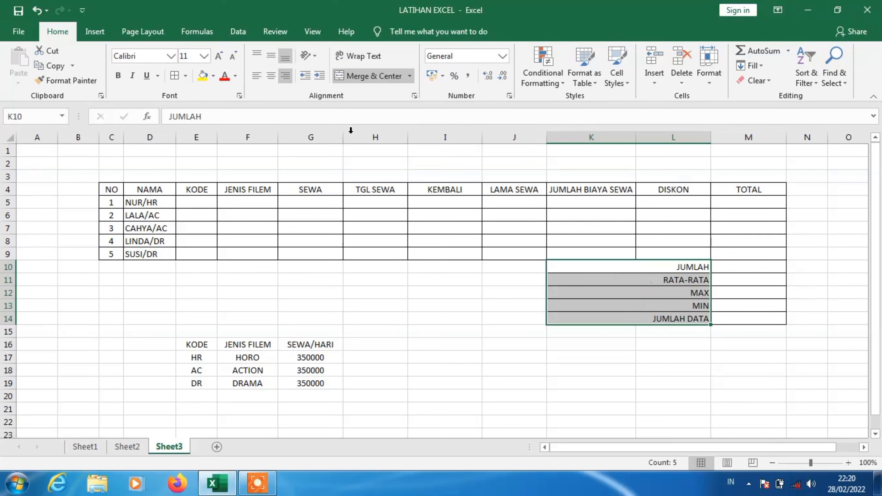
left_click(709, 356)
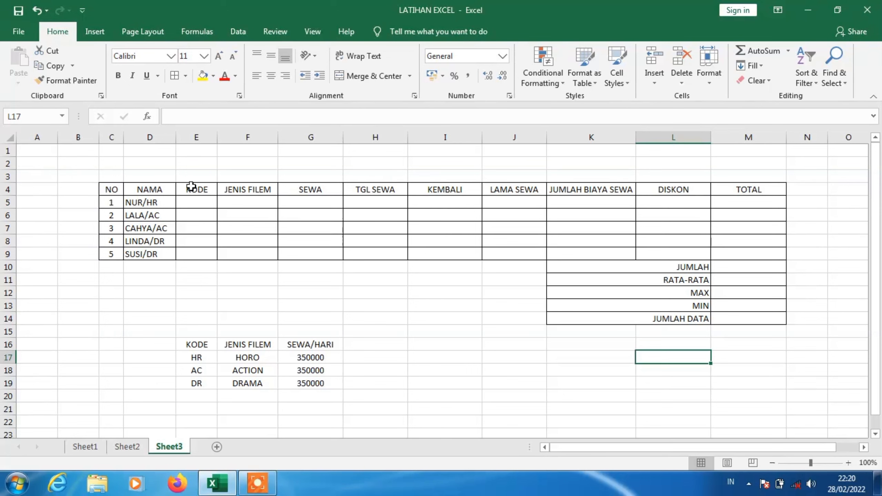
Step: Fill the rental table's header row C4:M4 with light gray
left_click_drag(116, 190, 743, 188)
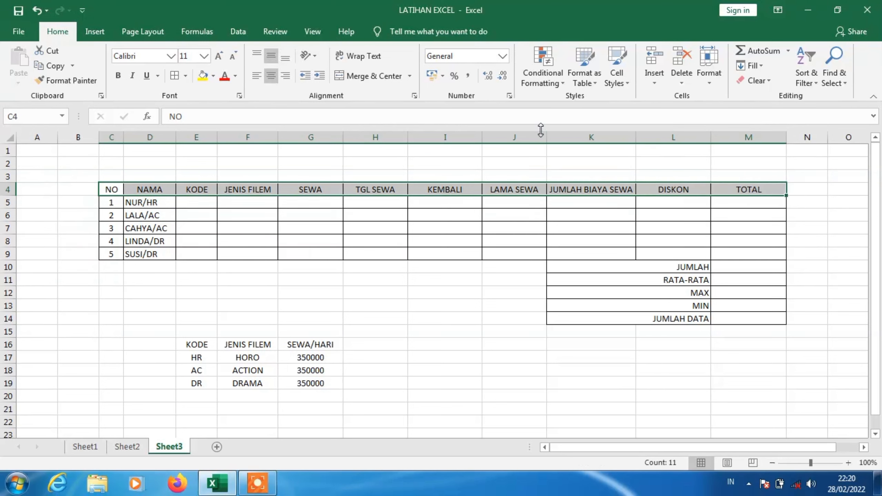
left_click(214, 76)
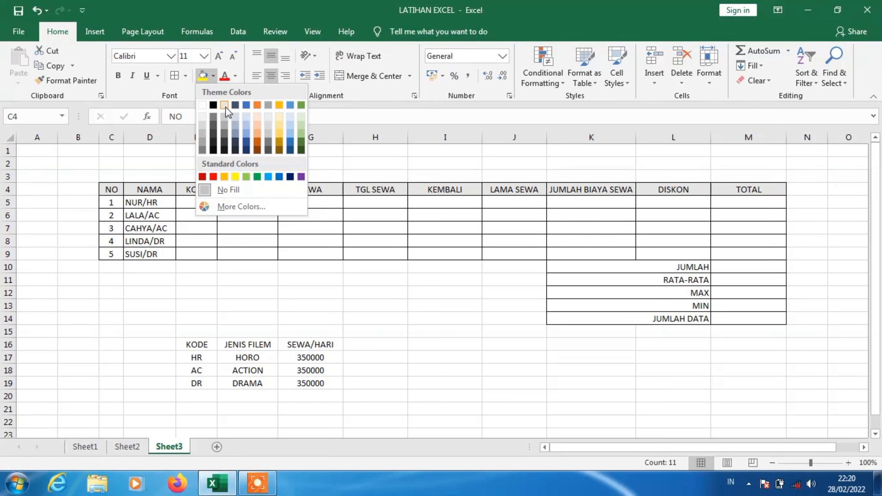
left_click(224, 118)
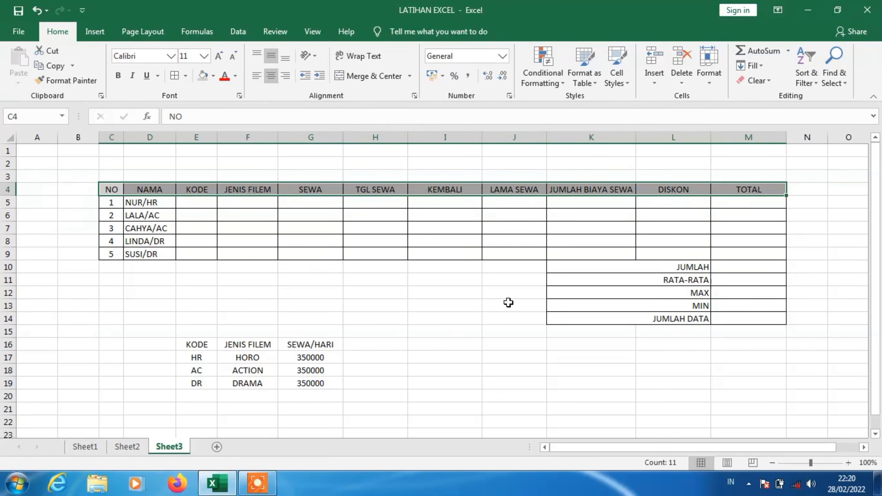
Step: Fill the summary labels in K10:L14 with light orange
left_click(575, 307)
left_click_drag(609, 272, 608, 317)
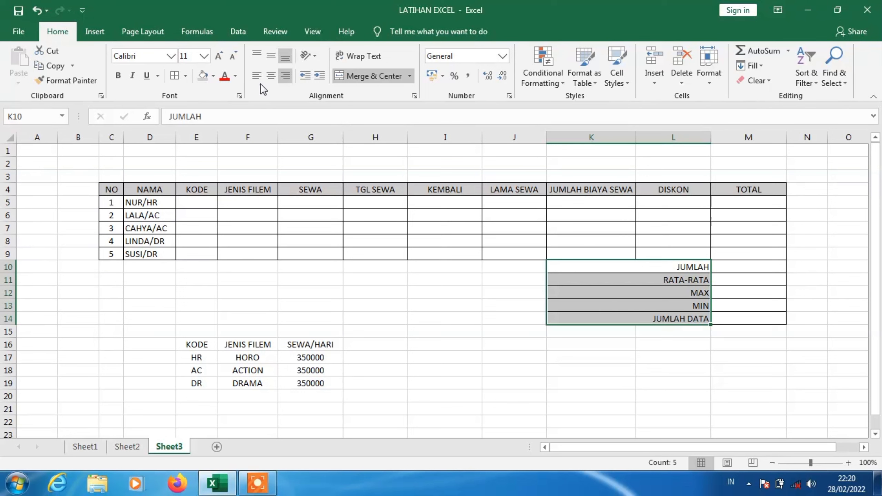
left_click(214, 76)
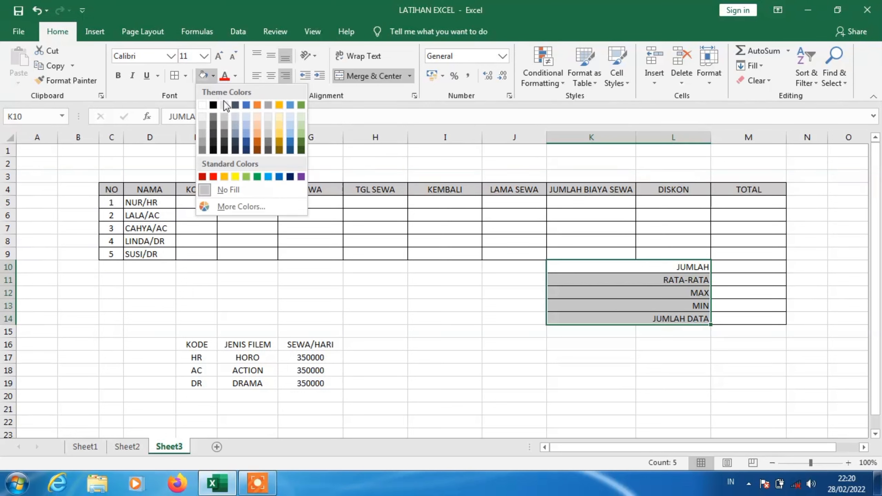
left_click(258, 123)
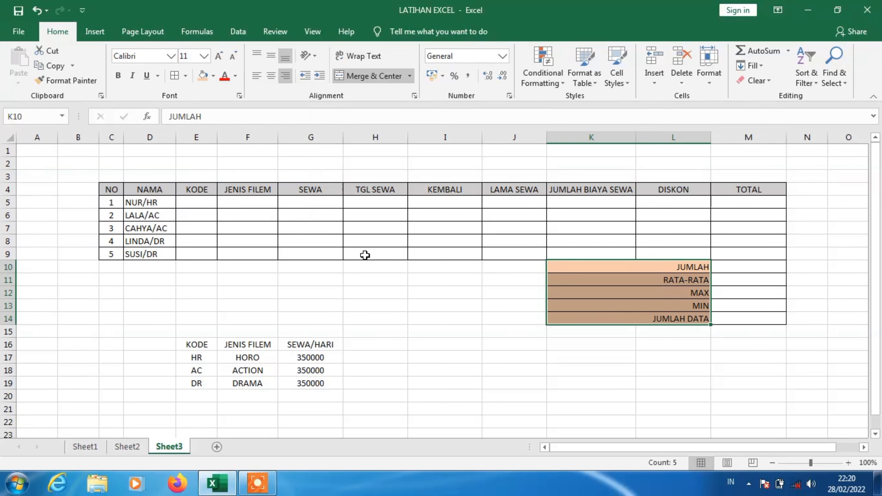
left_click(452, 340)
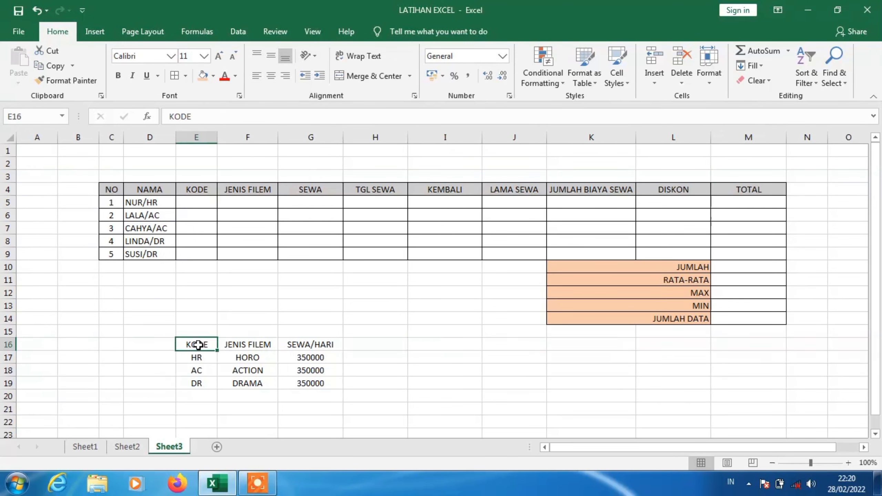
Step: Apply all borders to the film code lookup table in E16:G19
left_click_drag(196, 344, 300, 382)
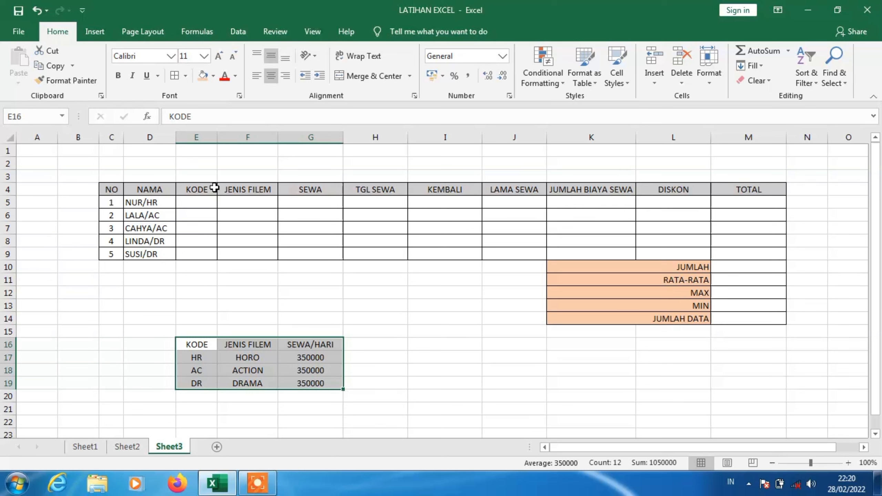
left_click(186, 75)
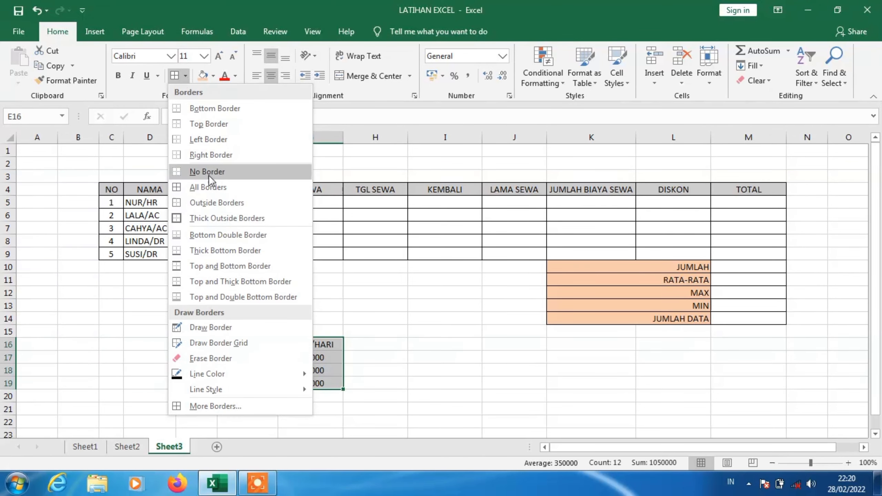
left_click(213, 191)
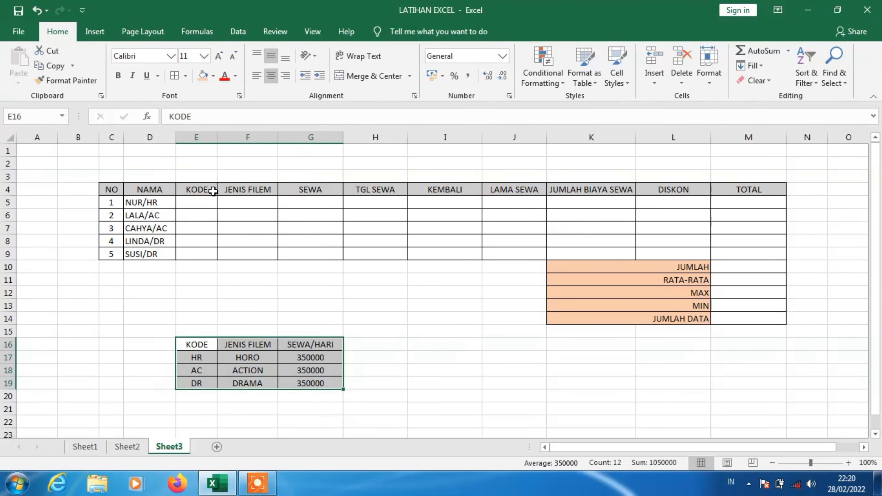
left_click(362, 349)
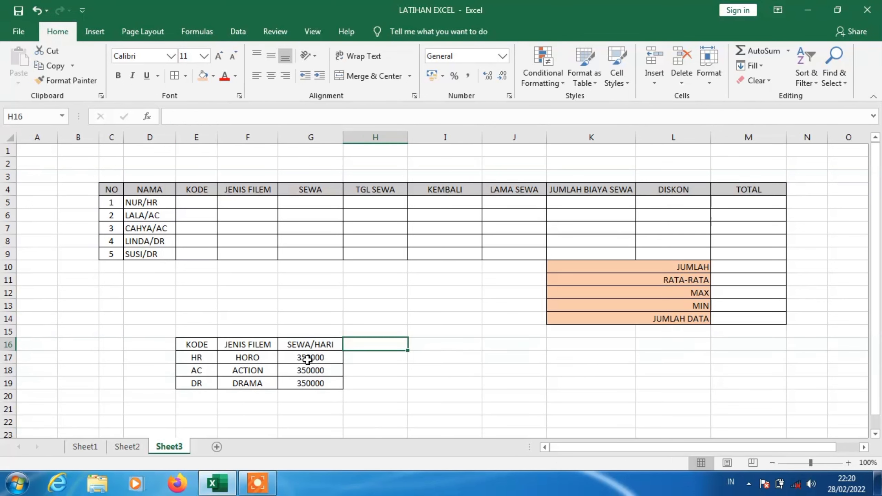
Step: Format the SEWA/HARI prices in G17:G19 with the Accounting number format
left_click_drag(312, 359, 317, 384)
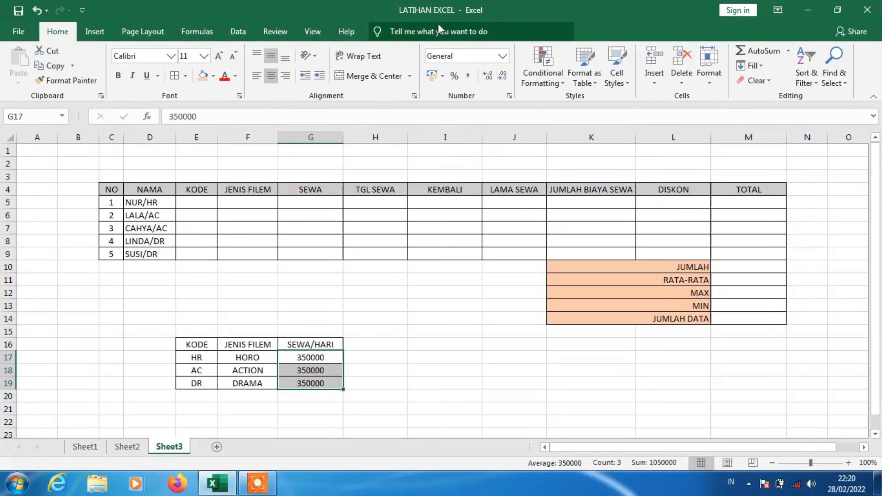
left_click(502, 56)
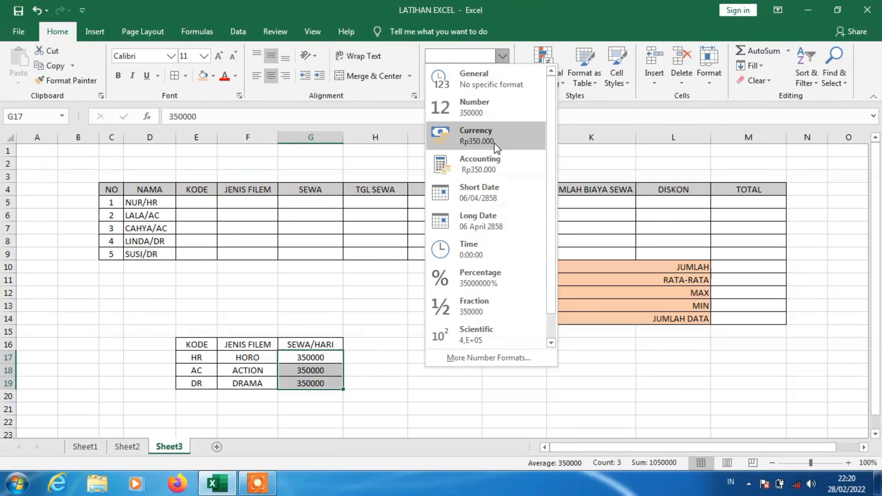
left_click(489, 156)
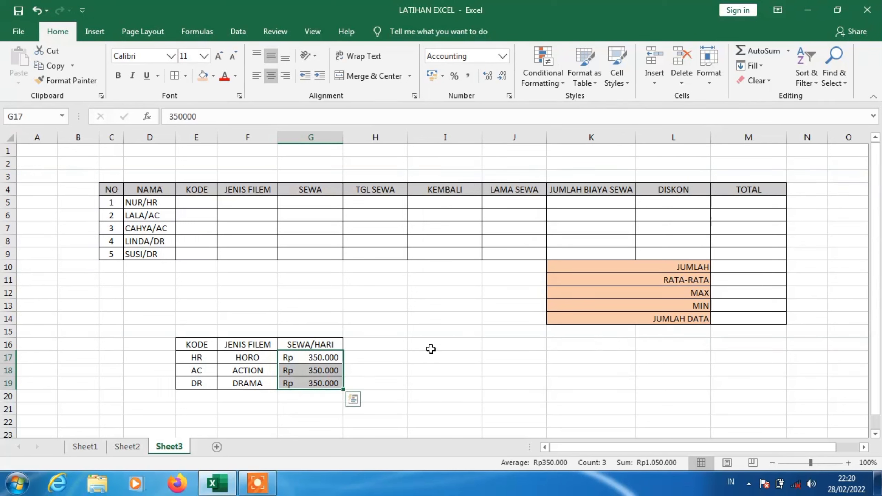
left_click(409, 381)
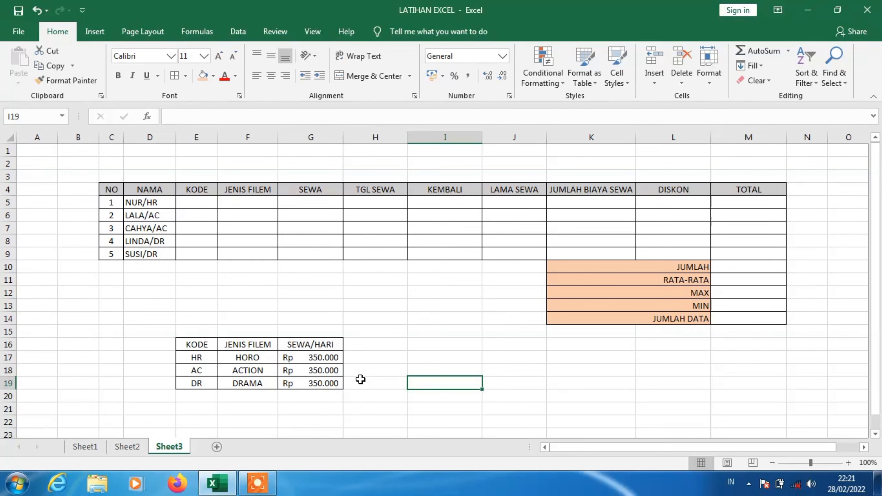
Step: Extract the film code in E5 with =RIGHT(D5;2) and copy the formula down the KODE column to E9
left_click(204, 206)
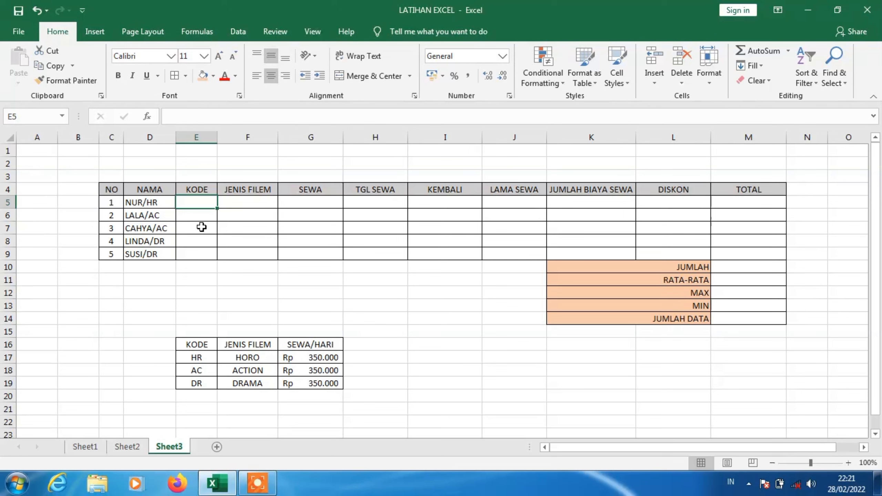
type("=")
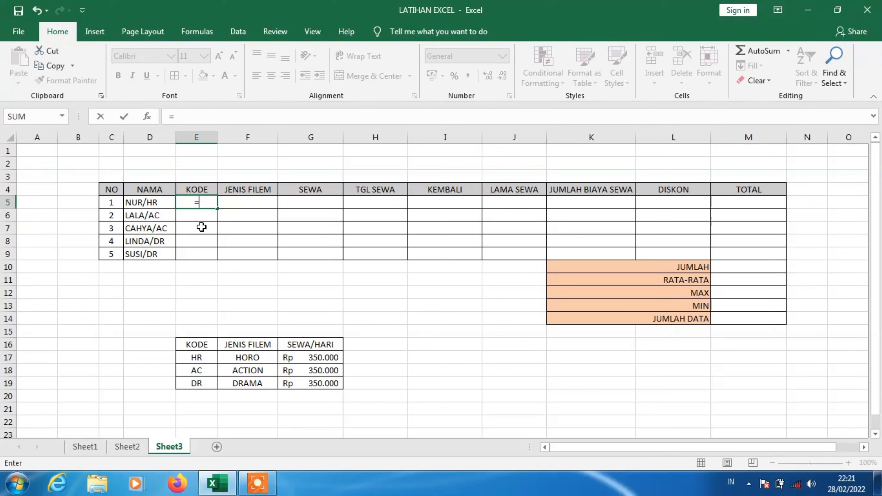
type("RI")
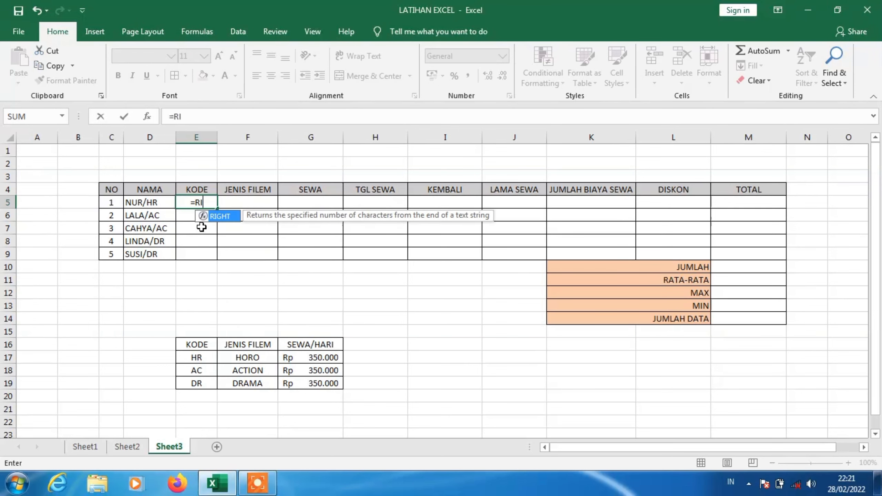
type("GHT")
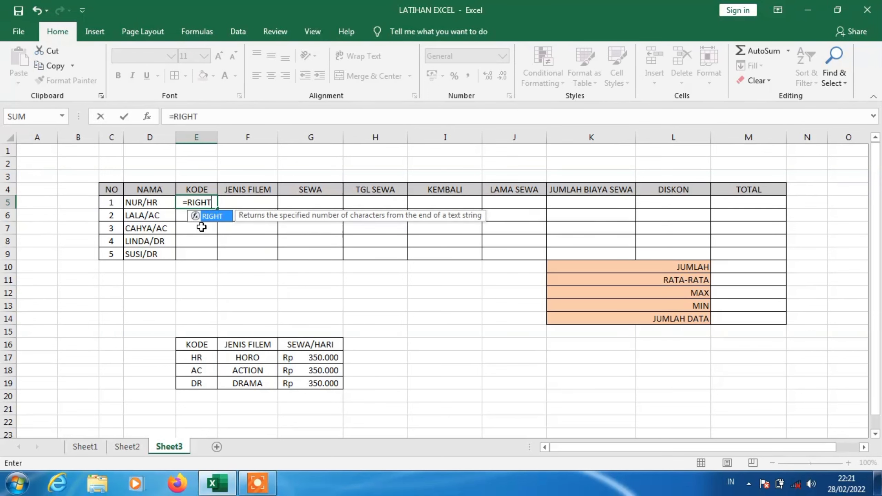
type("(")
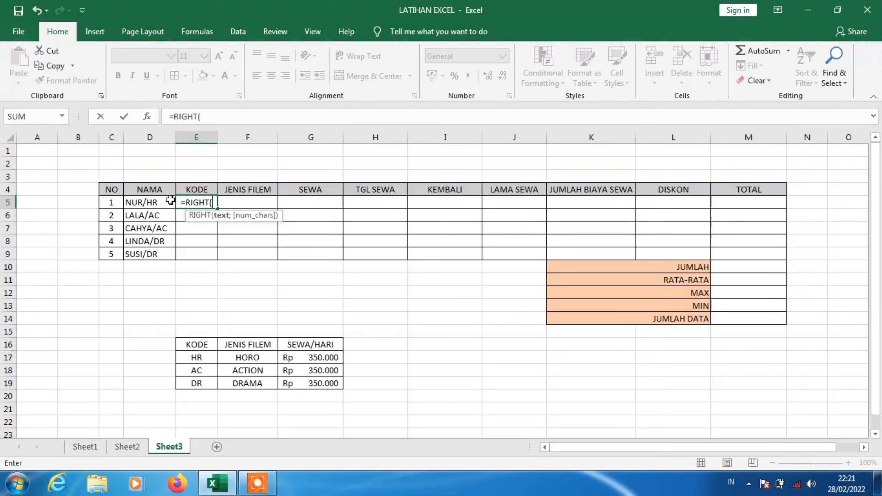
left_click(152, 203)
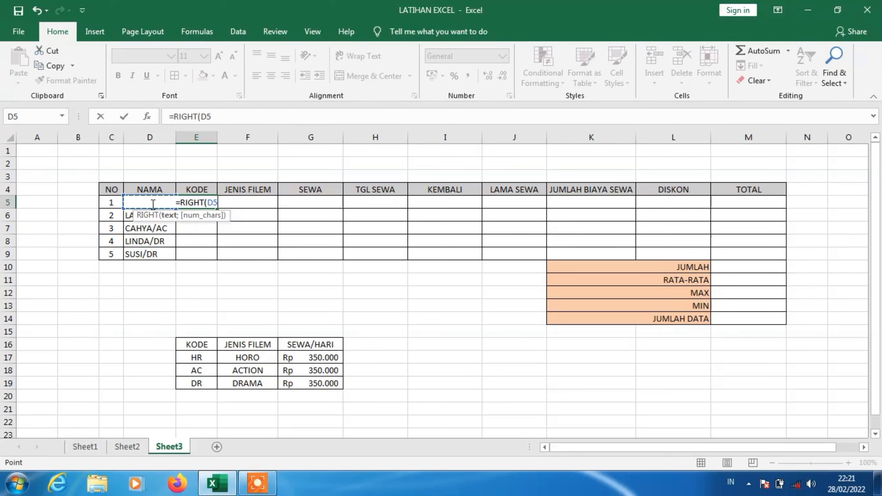
type(";")
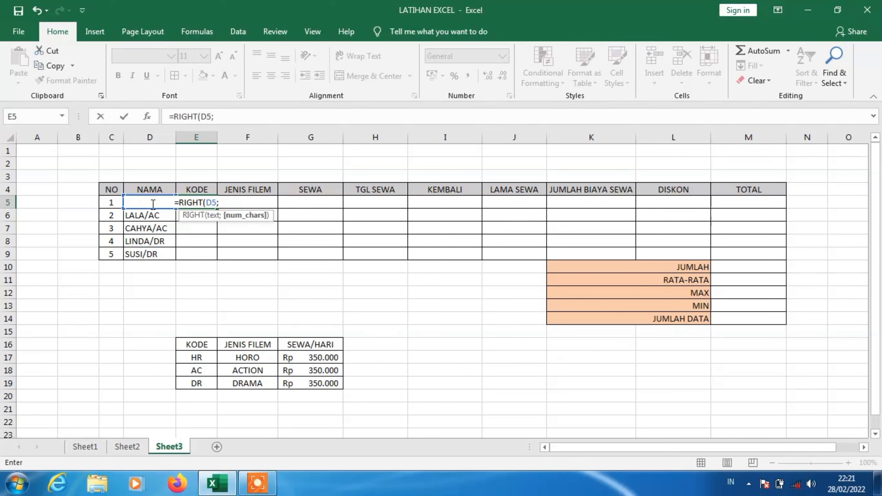
type("2")
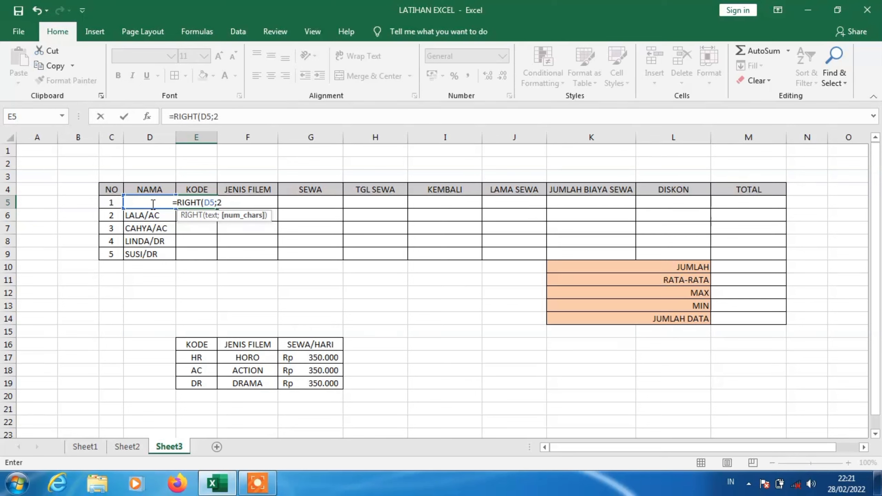
type(")")
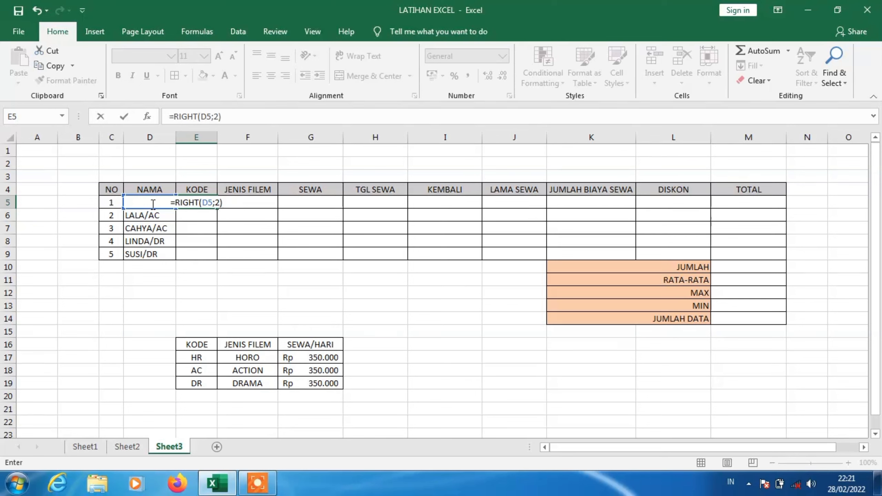
key("Return")
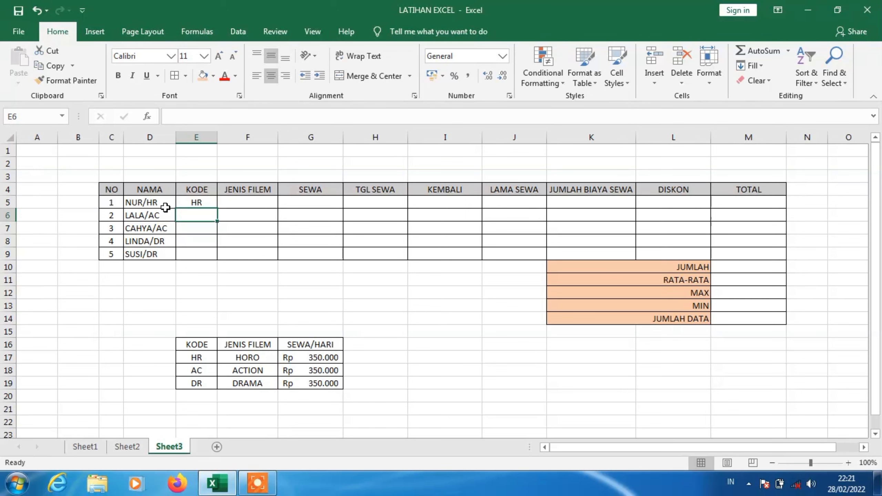
left_click(206, 203)
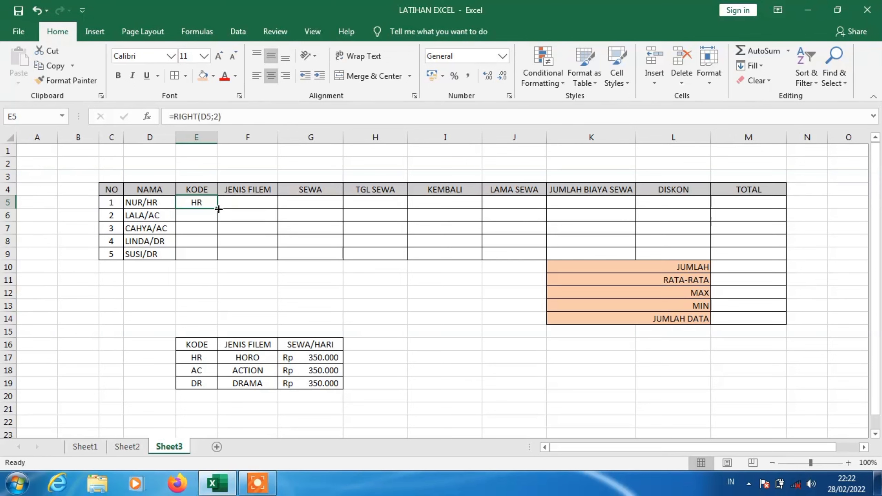
left_click_drag(218, 208, 217, 256)
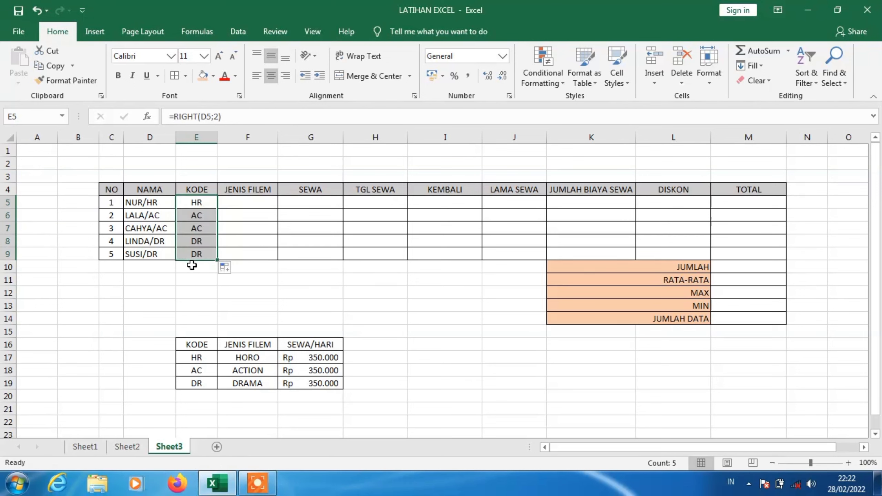
Step: Start a VLOOKUP formula in F5 under JENIS FILEM with E5 as lookup value and E16:G19 as table array
left_click(248, 204)
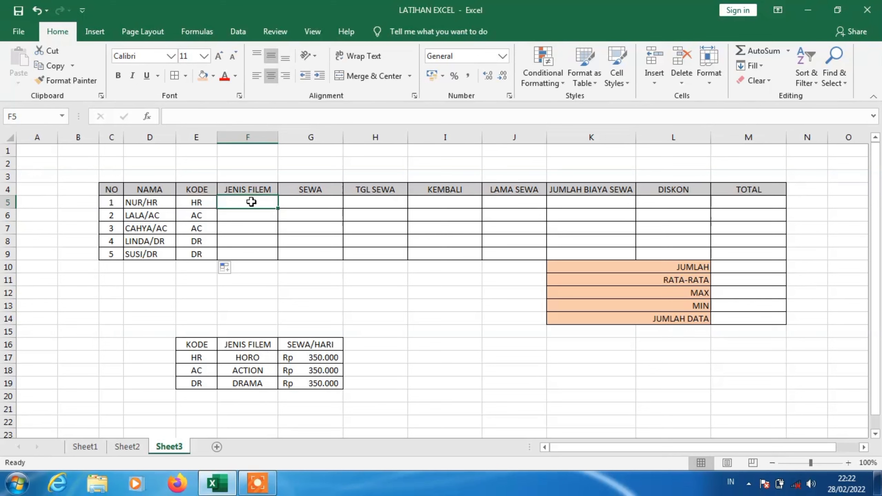
type("=")
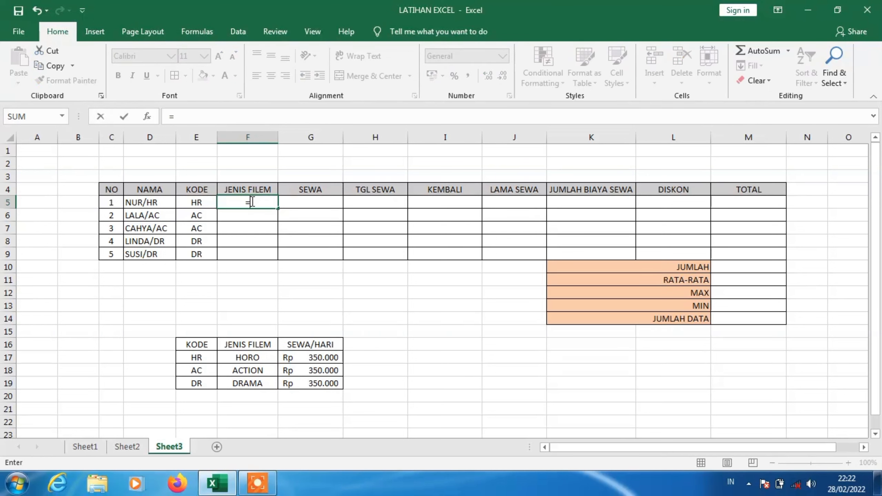
type("VL")
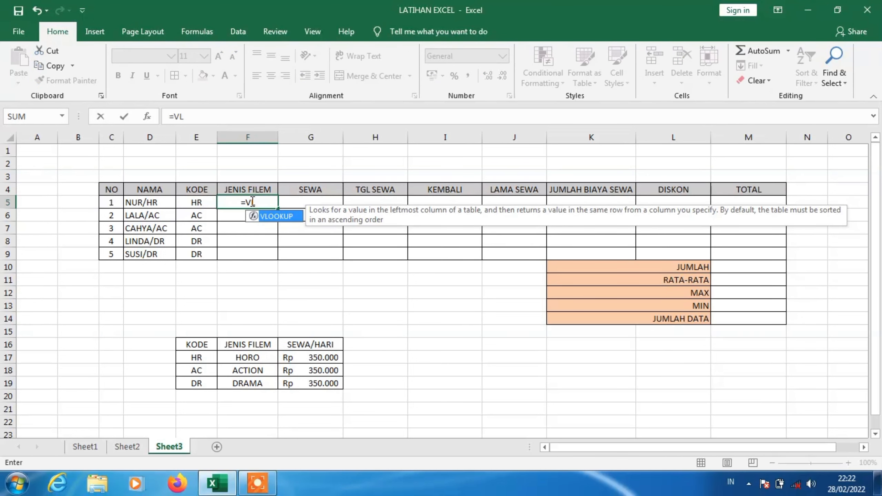
type("OOO")
key("BackSpace")
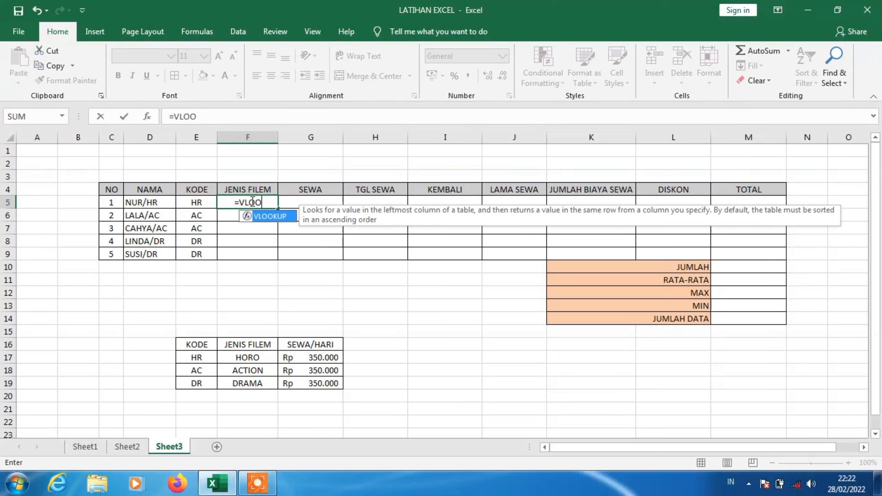
type("KUP")
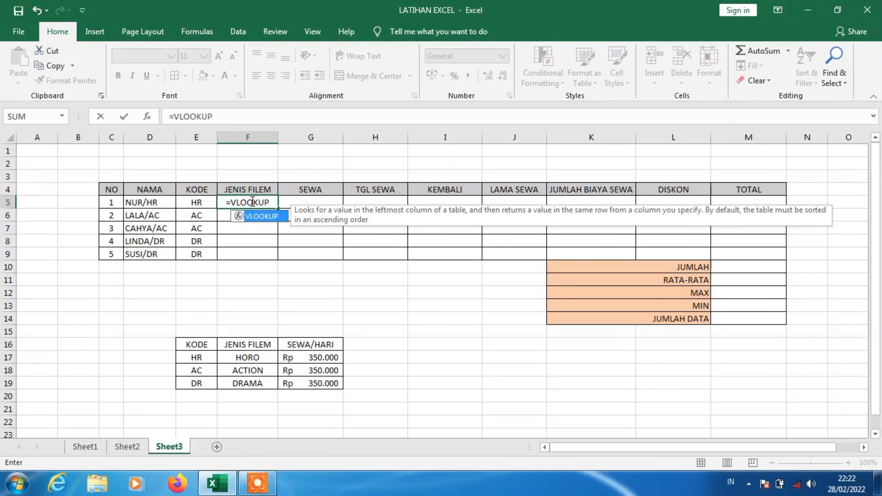
type("(")
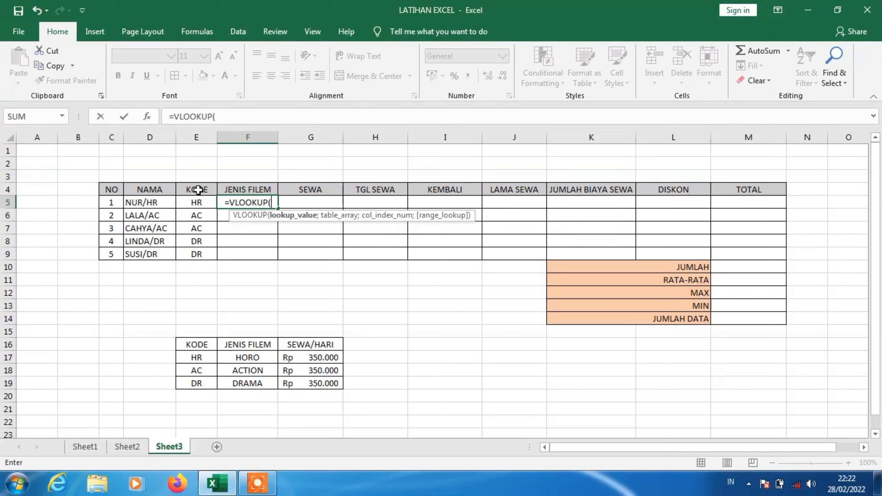
left_click(198, 204)
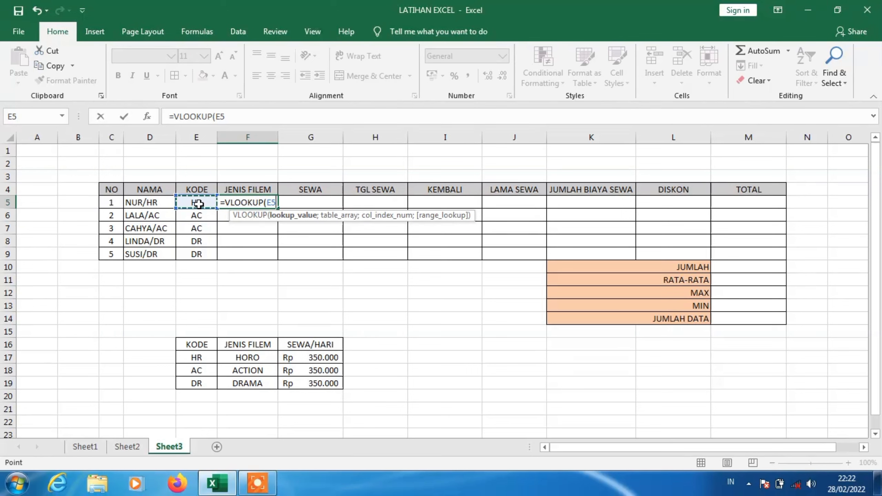
type(";")
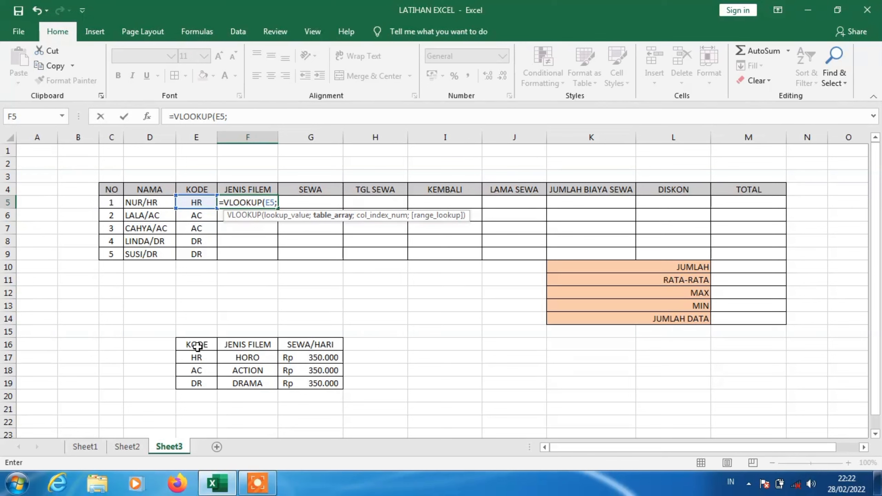
left_click_drag(198, 346, 305, 381)
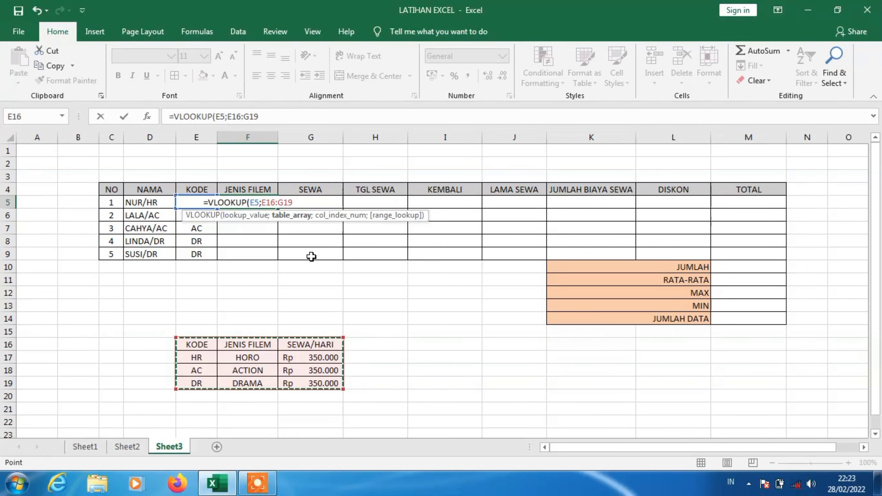
Step: Make the table range in the F5 VLOOKUP formula absolute as $E$16:$G$19
left_click(268, 202)
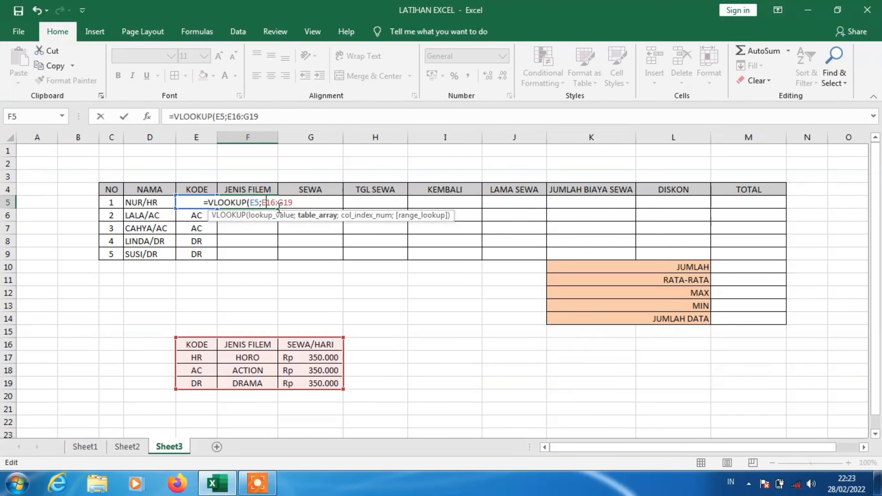
key("F4")
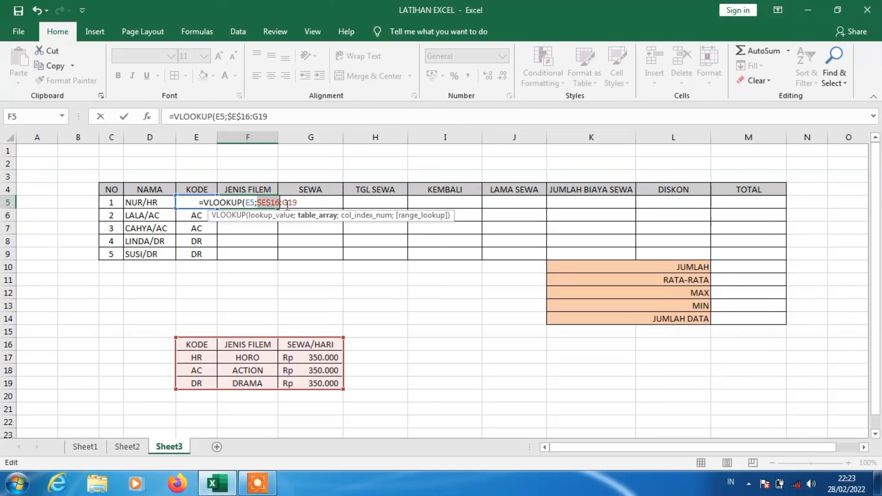
left_click(291, 202)
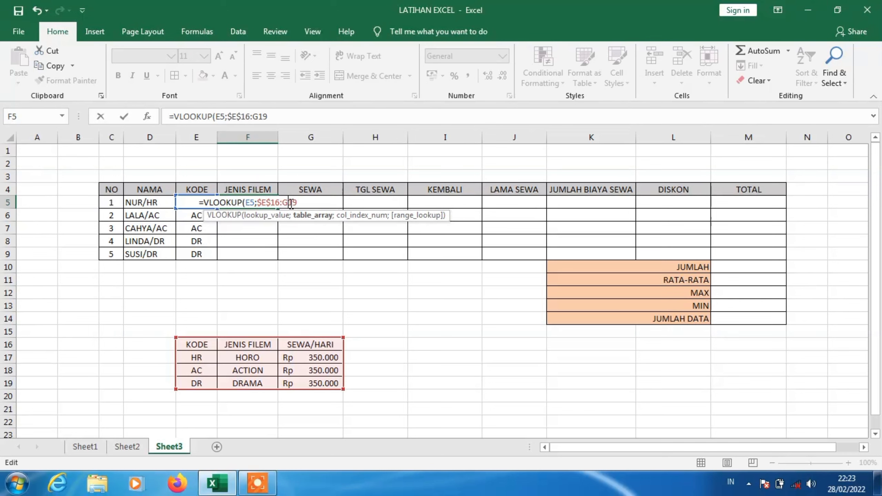
key("F4")
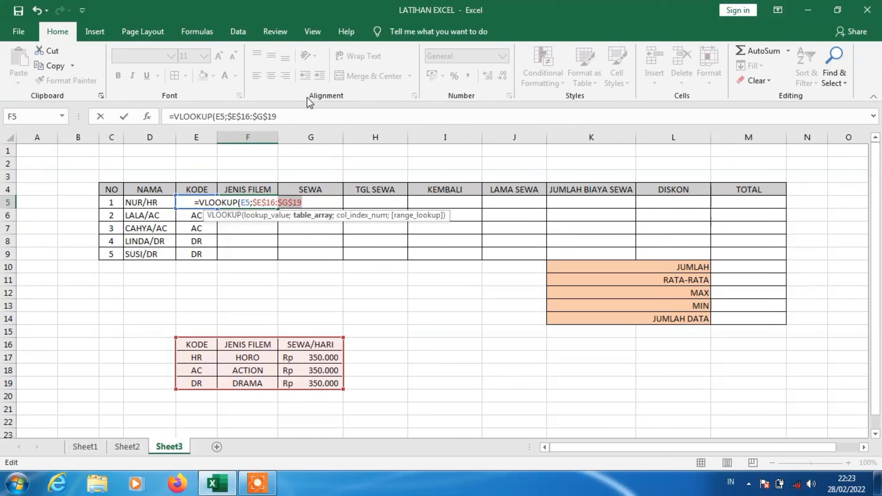
Step: Complete the F5 VLOOKUP with column index 2 and FALSE, and copy the formula down to F9
left_click(297, 118)
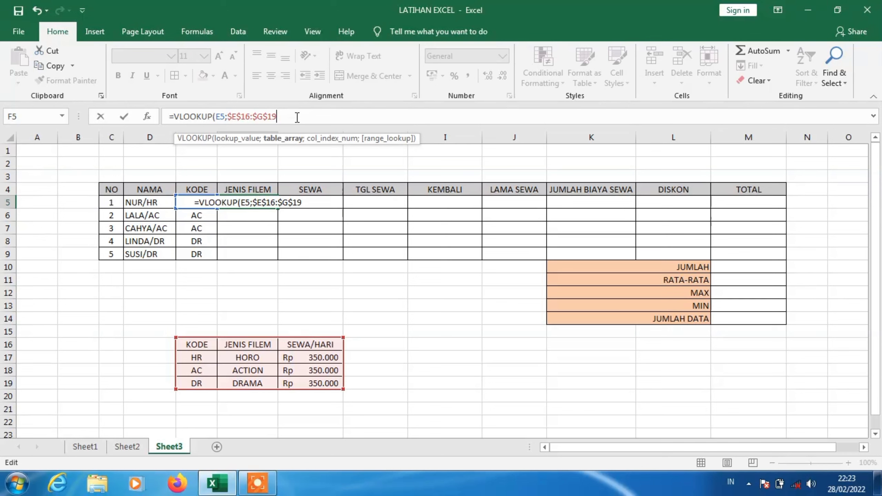
type(";")
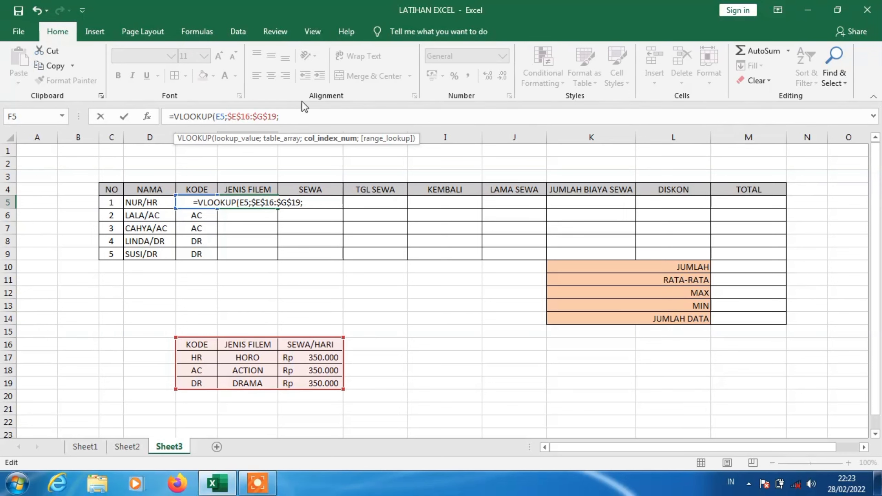
type("2")
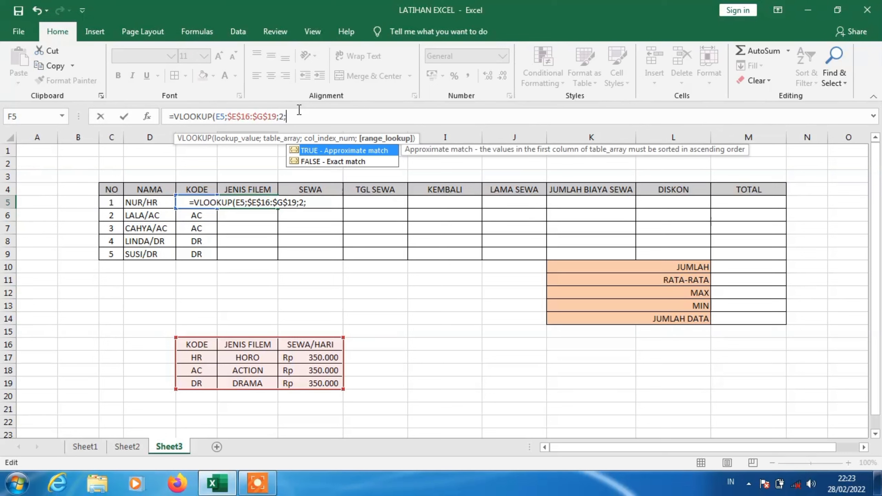
type(";FA")
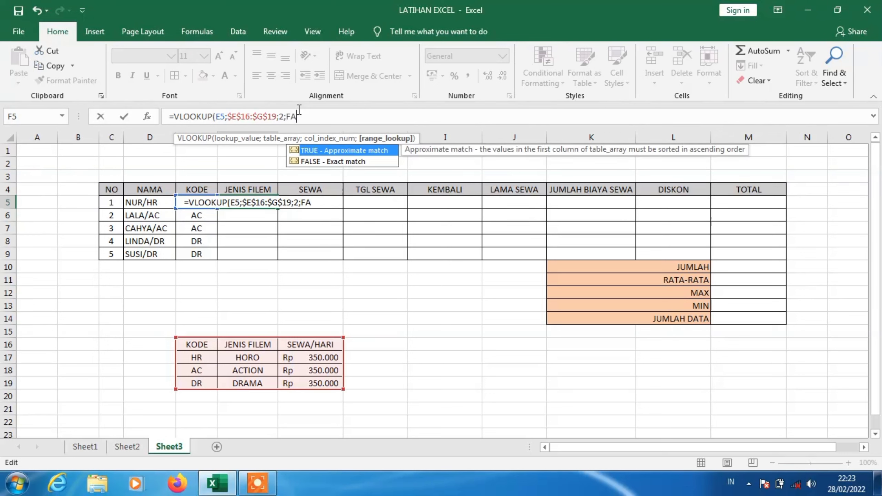
type("LS")
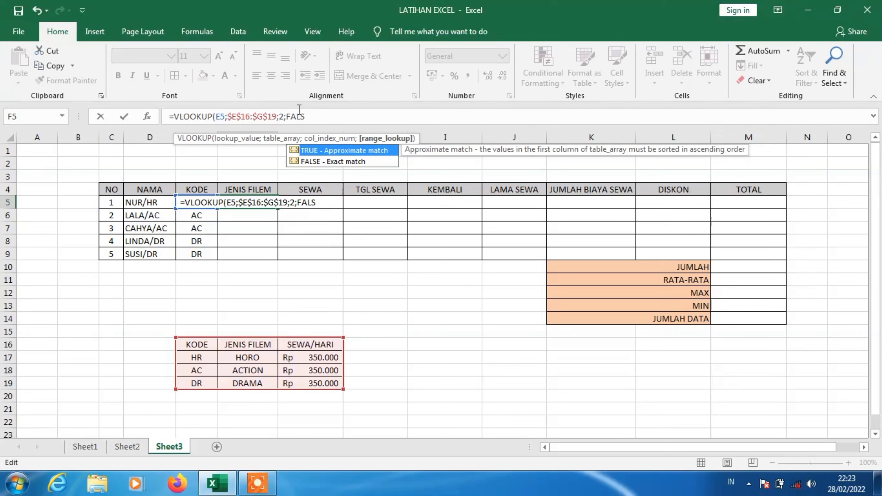
type("E")
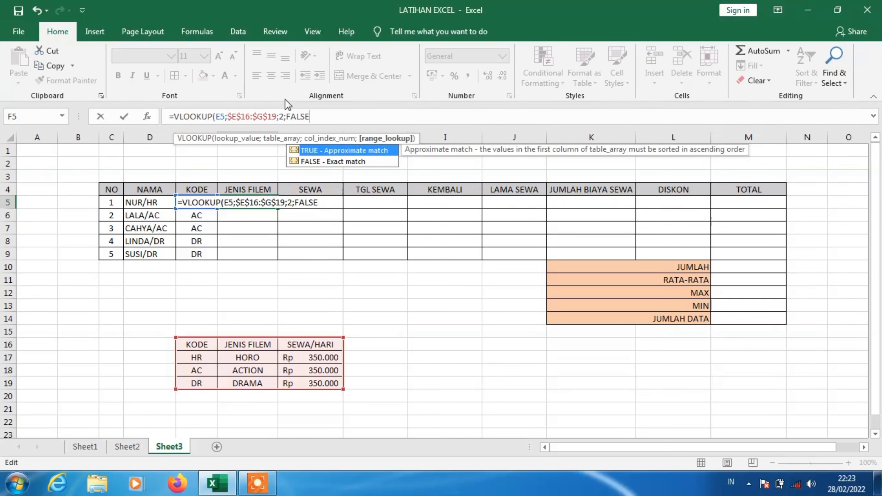
type(")")
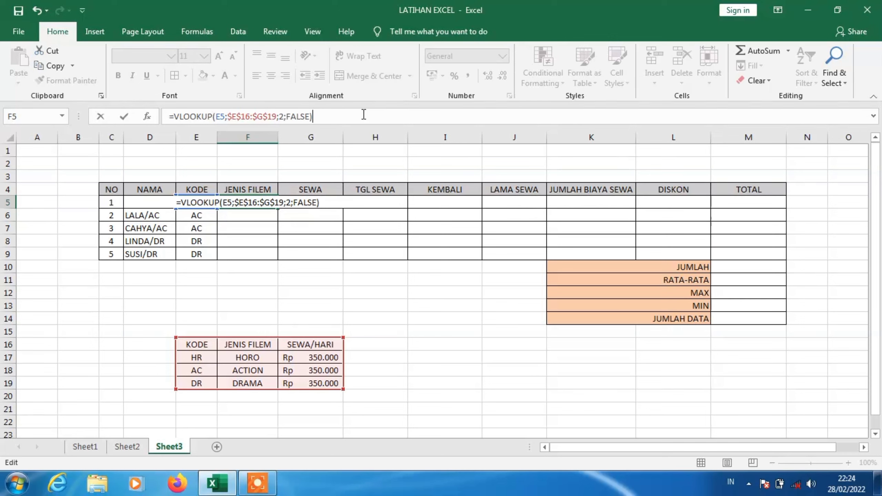
key("Return")
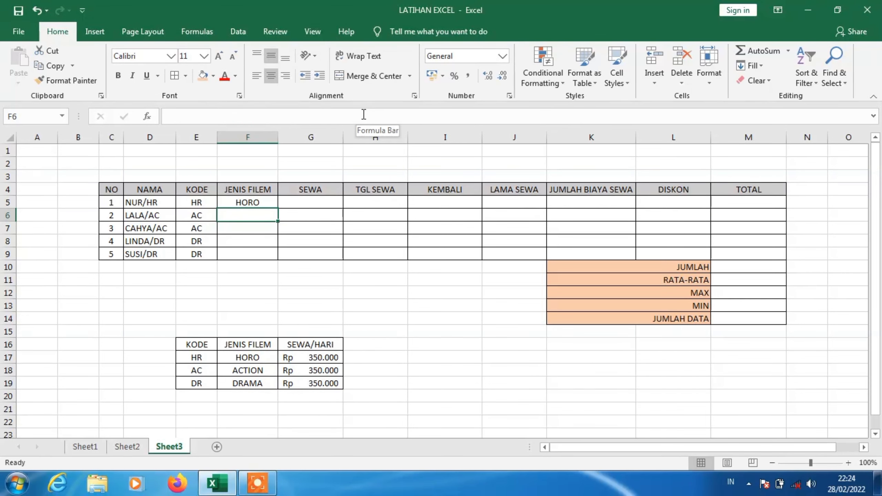
left_click(263, 202)
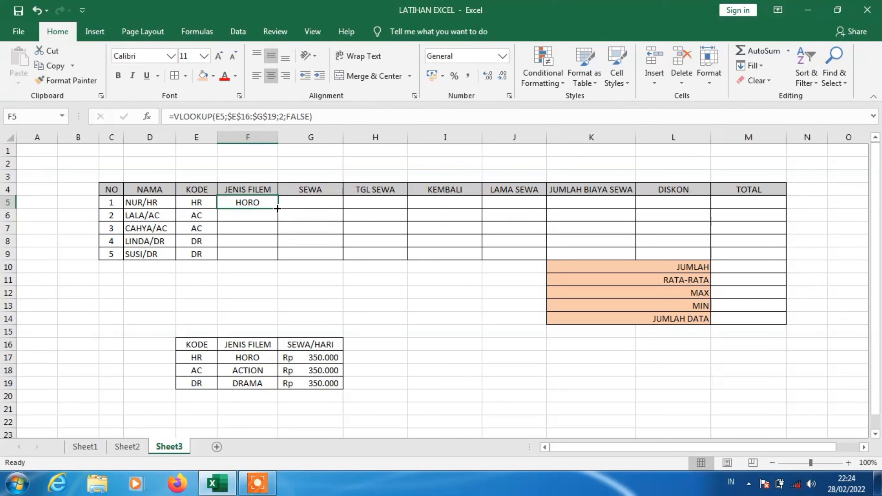
left_click_drag(277, 208, 277, 256)
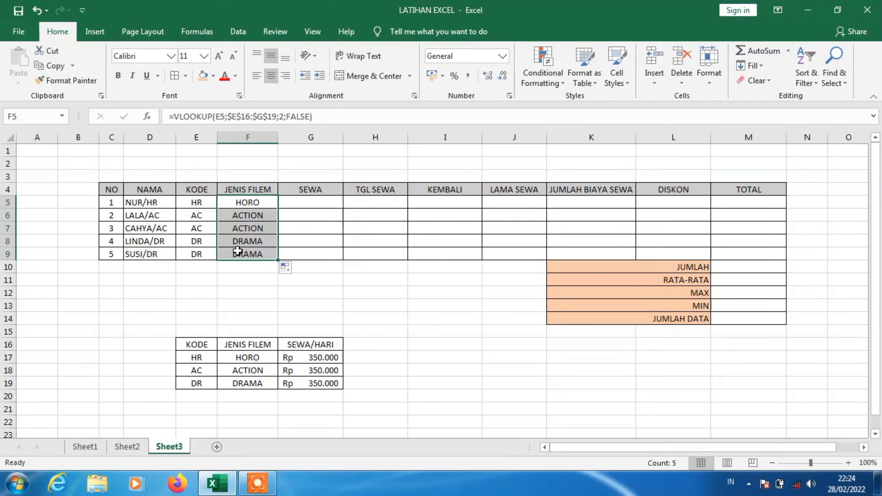
Step: Start a VLOOKUP formula in G5 under SEWA with E5 as lookup value and E16:G19 as table array
left_click(310, 203)
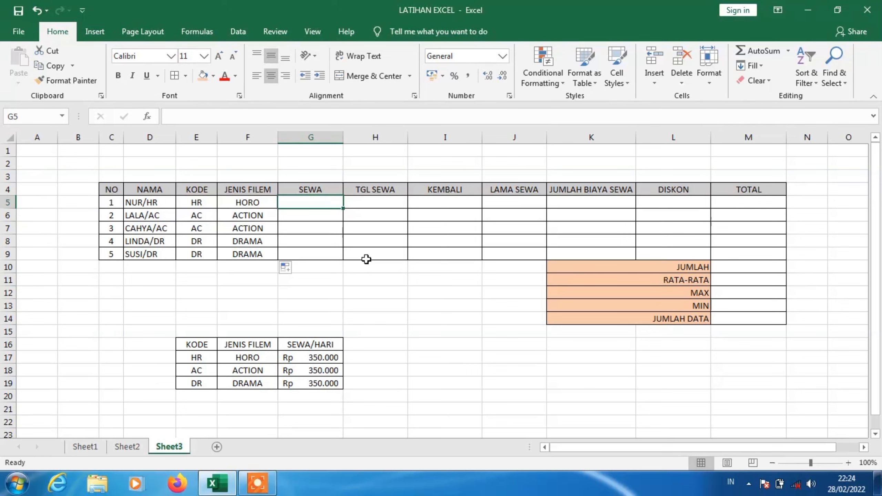
type("=V")
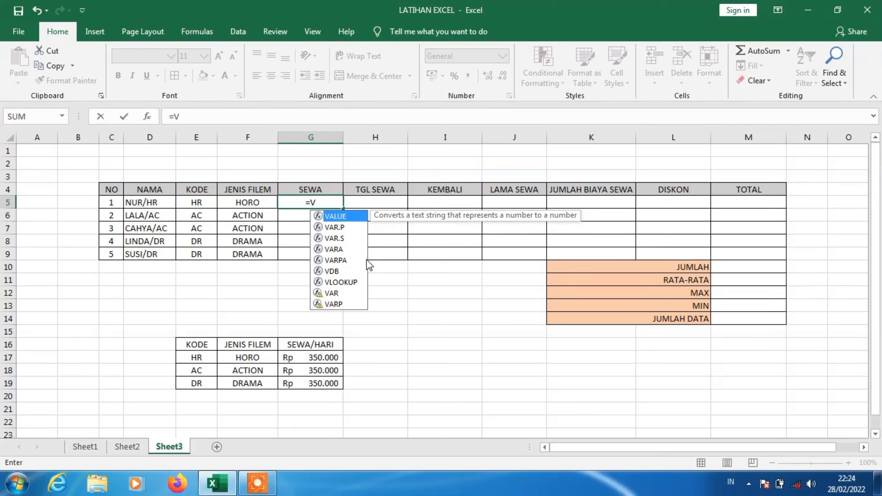
type("LOO")
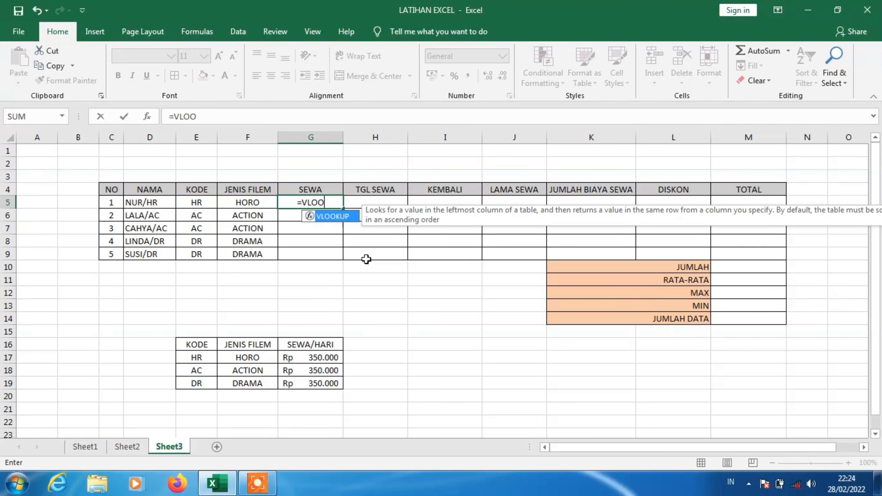
type("KUP")
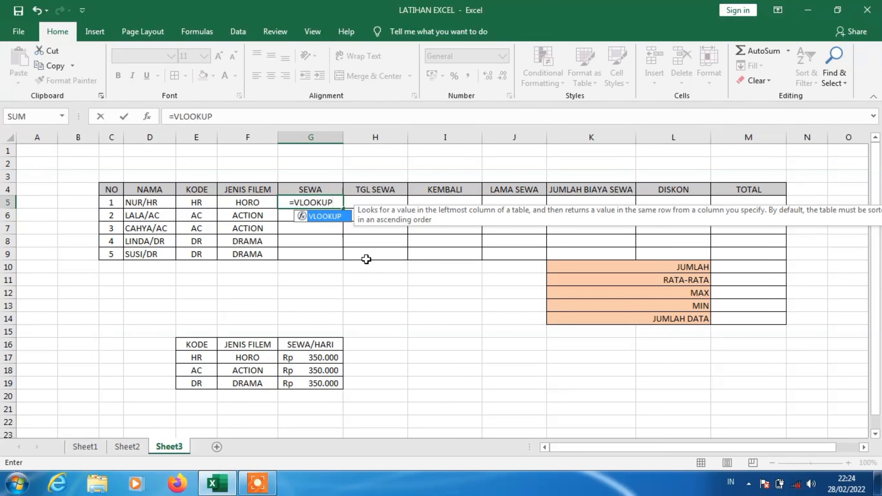
type("(")
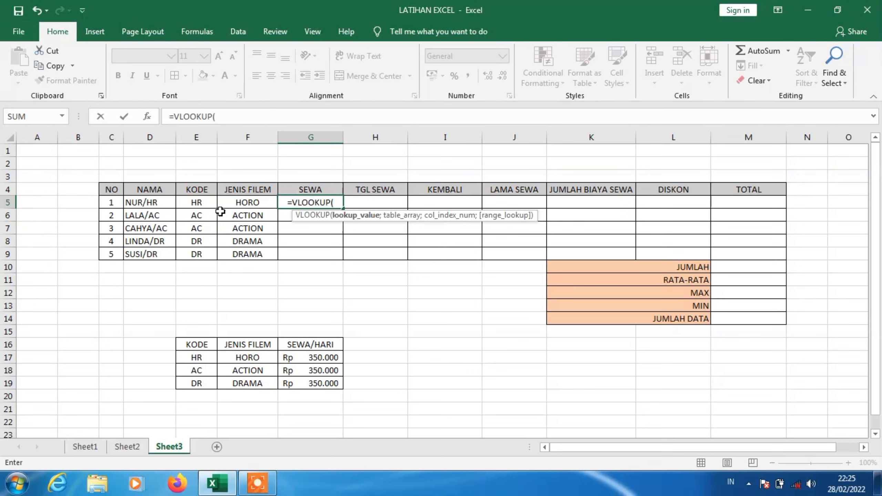
left_click(202, 203)
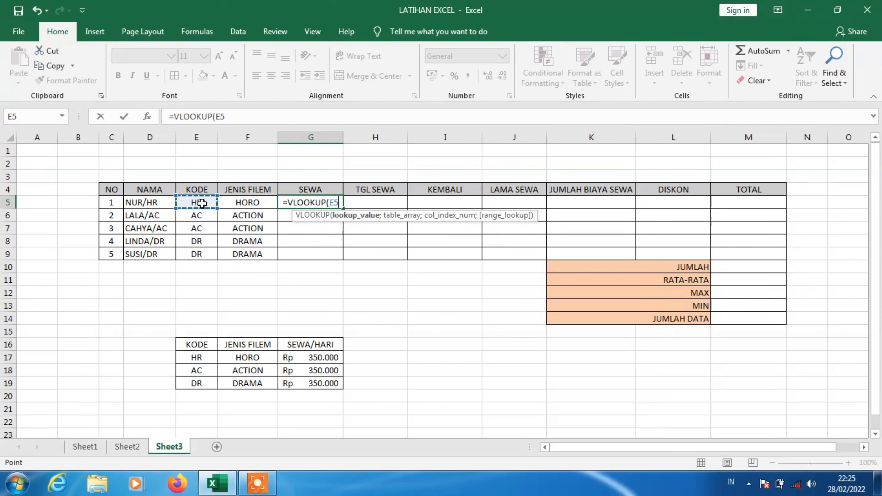
type(";")
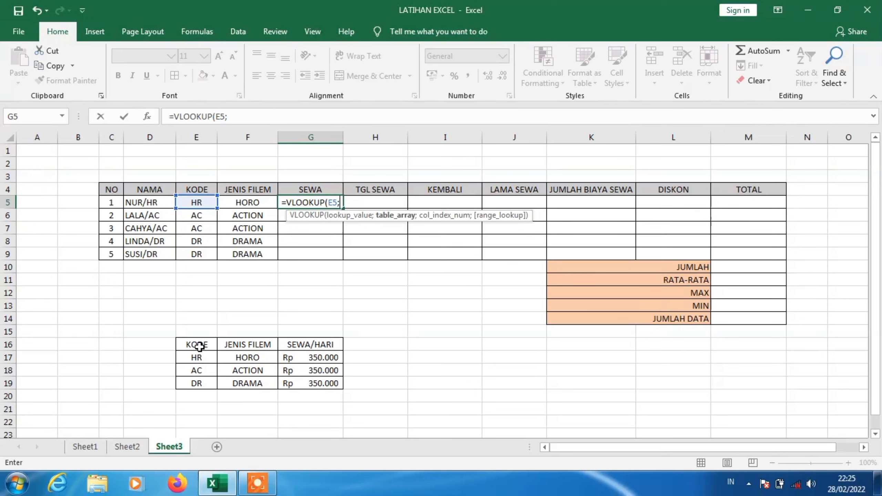
left_click_drag(200, 346, 306, 383)
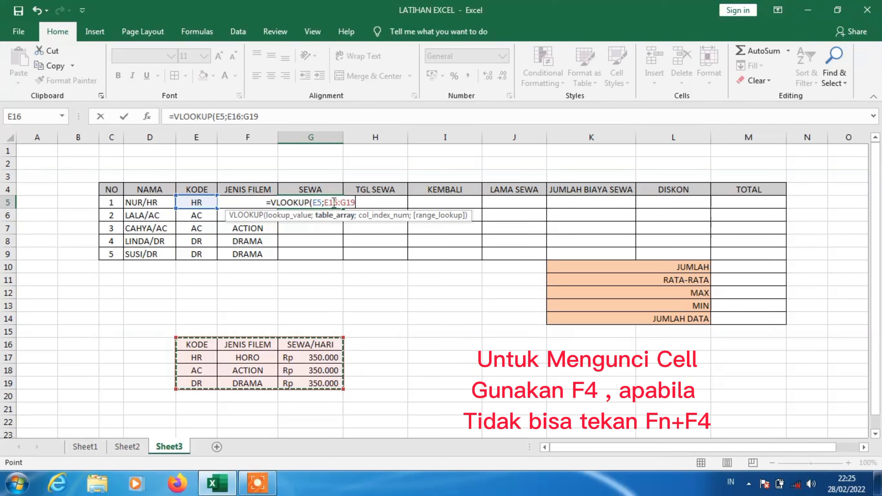
Step: Make the table range in the G5 VLOOKUP formula absolute as $E$16:$G$19
left_click(236, 119)
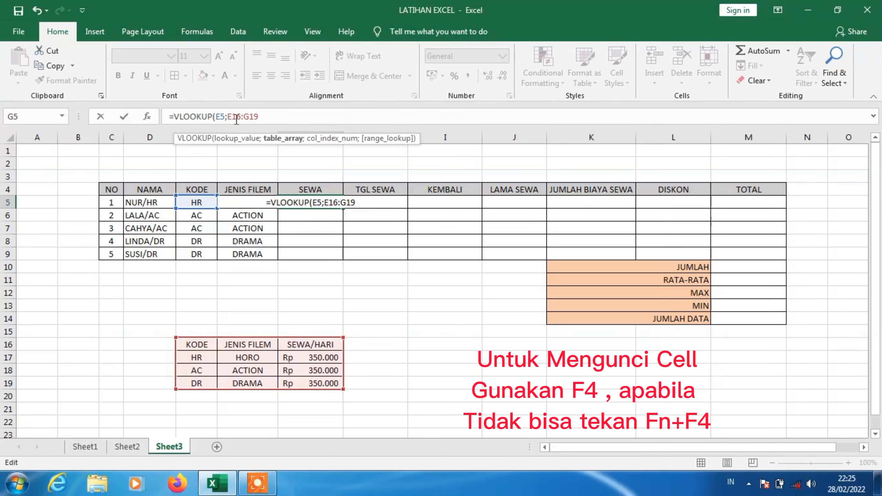
key("F4")
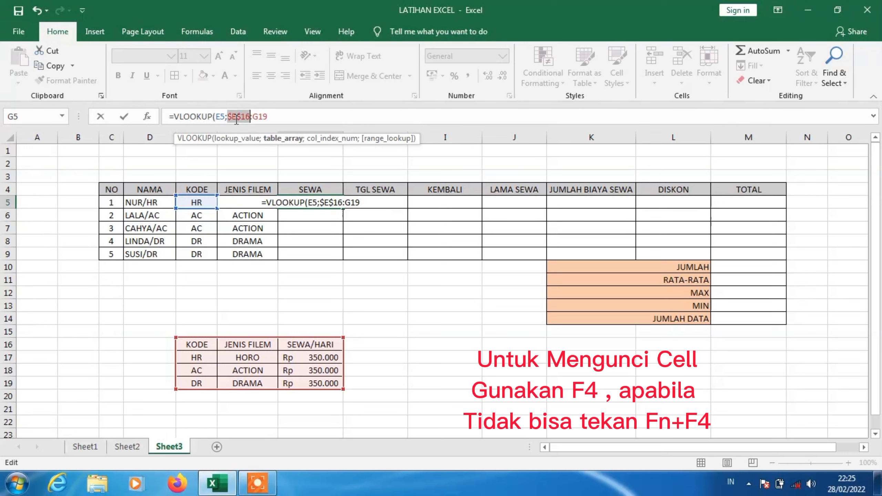
left_click(260, 117)
key("F4")
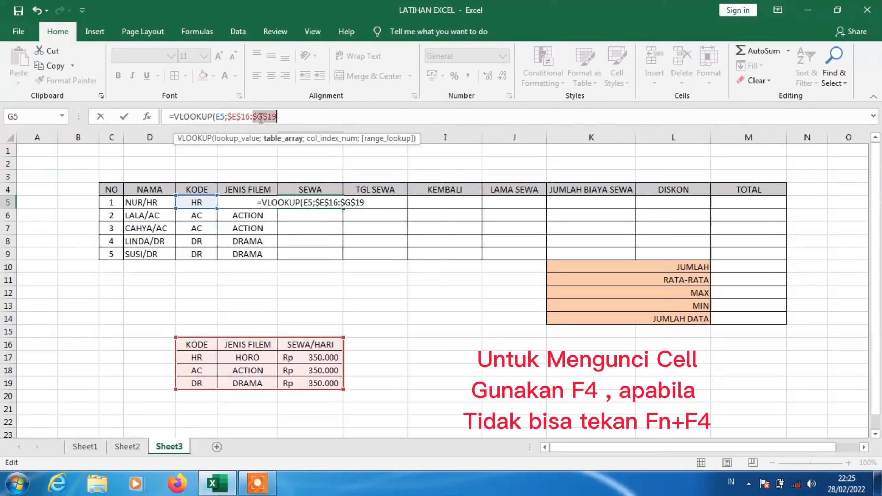
Step: Complete the G5 VLOOKUP with column index 3 and FALSE, and copy the formula down to G9
left_click(300, 121)
type(";")
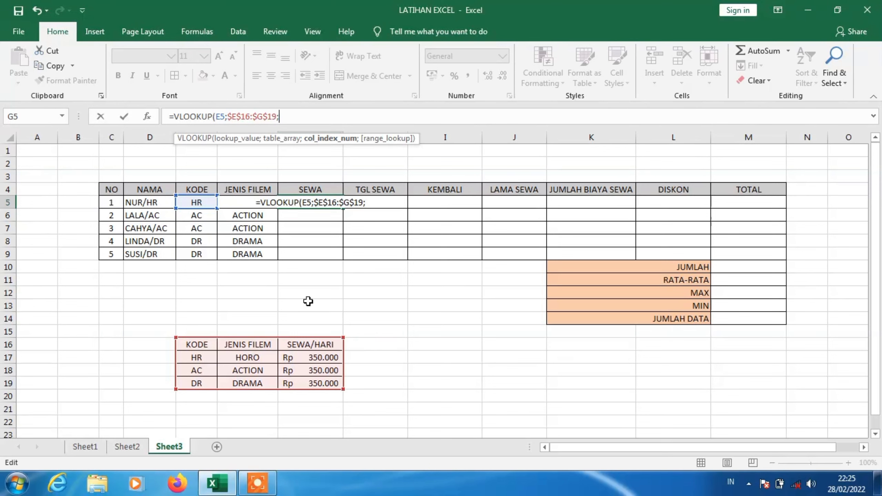
left_click(328, 115)
type("3")
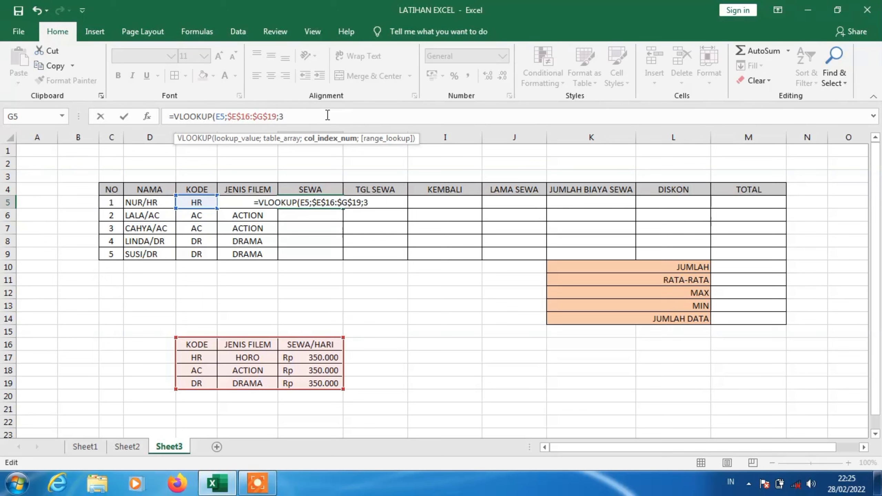
type(";")
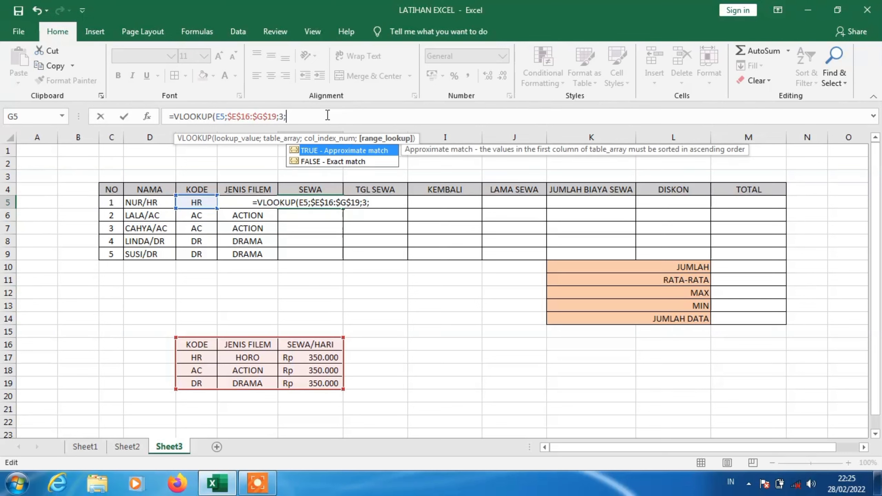
type("F")
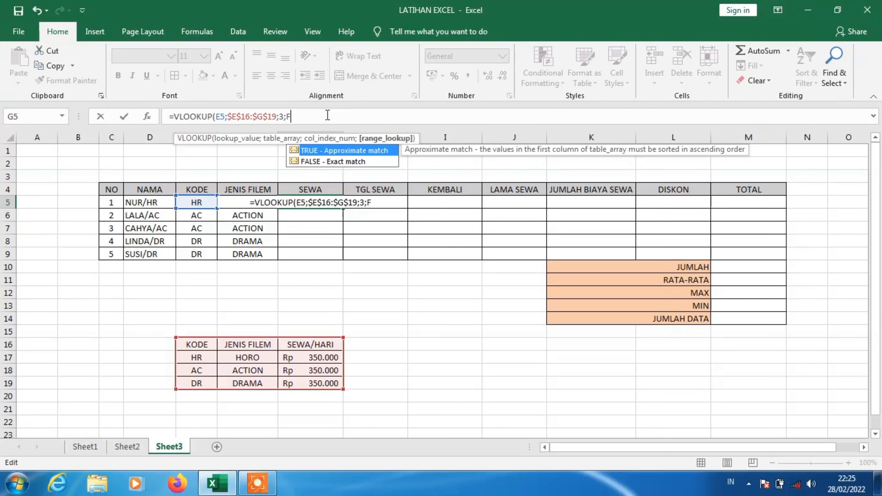
type("ALSE")
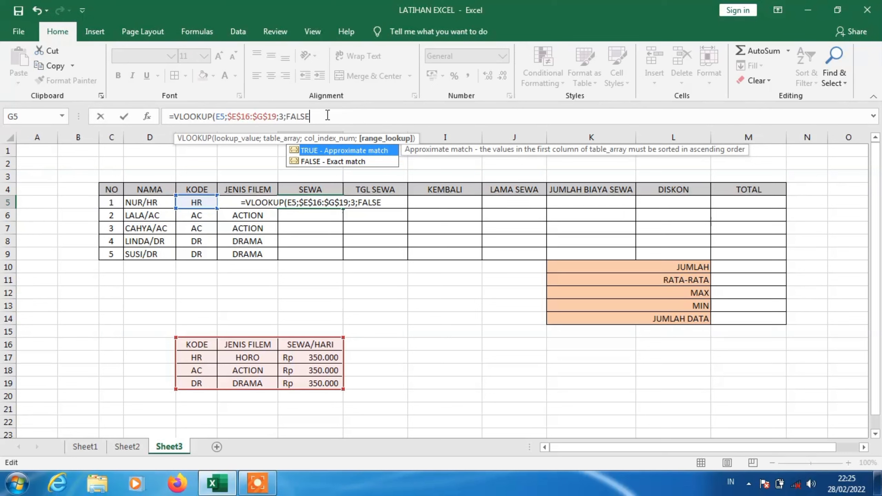
type(")")
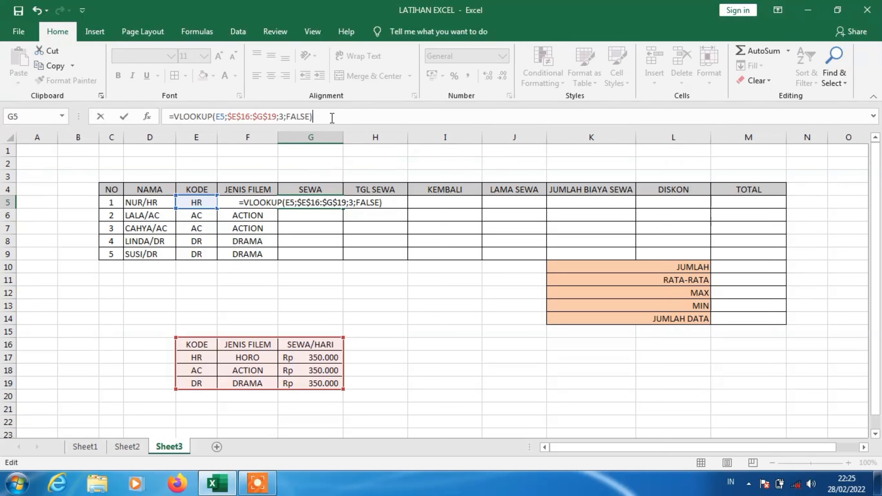
key("Return")
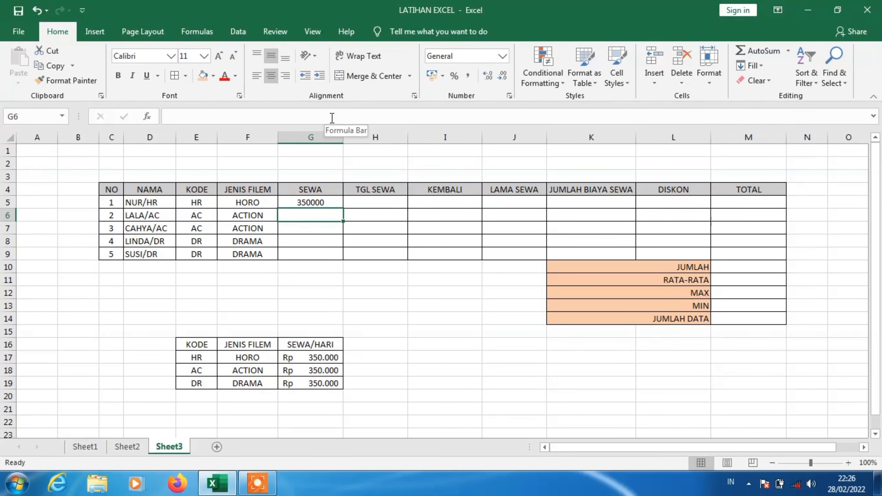
left_click(332, 205)
left_click_drag(343, 208, 340, 258)
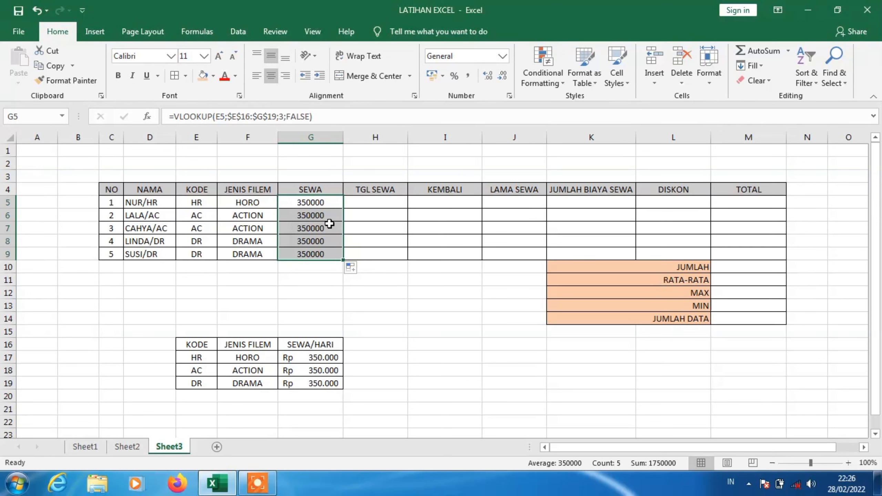
Step: Format the SEWA amounts in G5:G9 with the Accounting number format
left_click(328, 200)
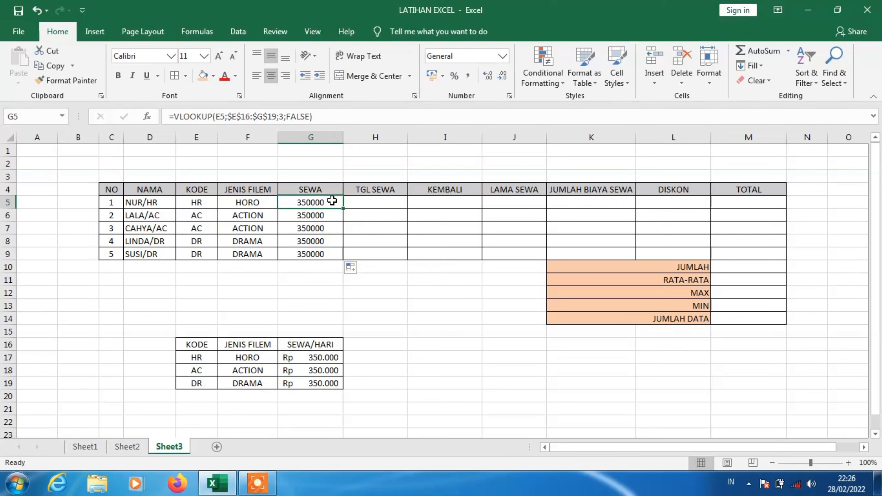
left_click_drag(330, 202, 329, 256)
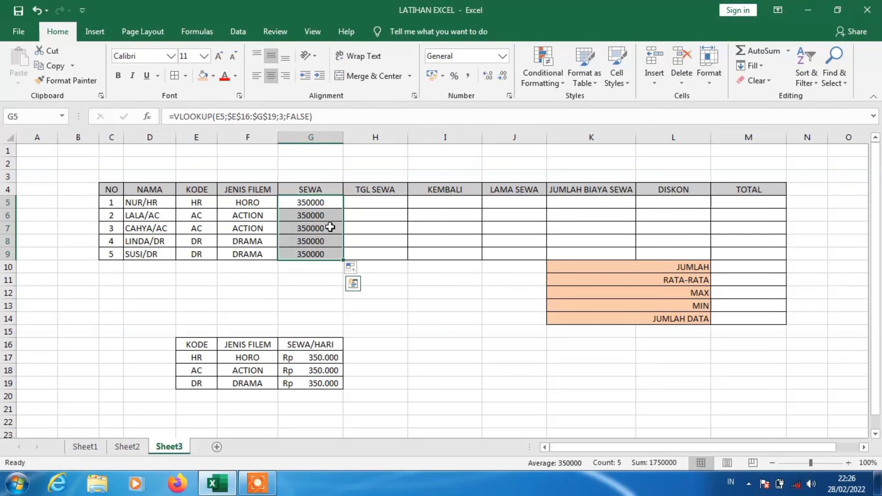
left_click(503, 55)
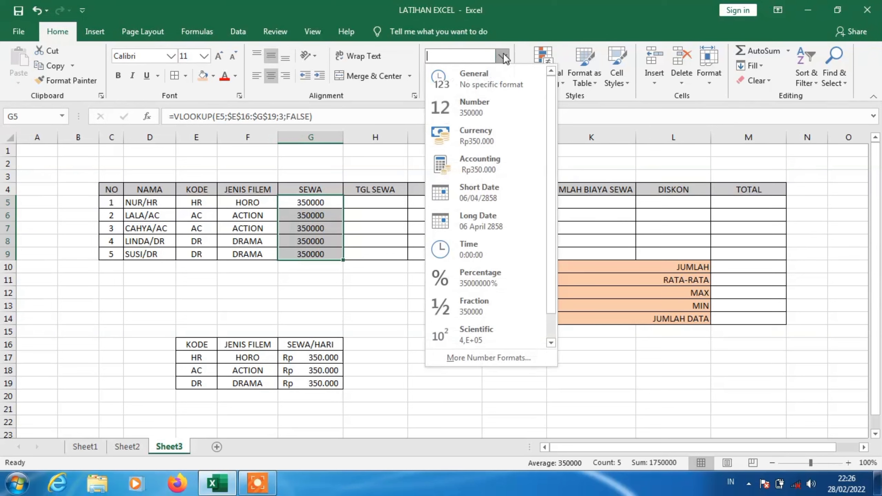
left_click(495, 161)
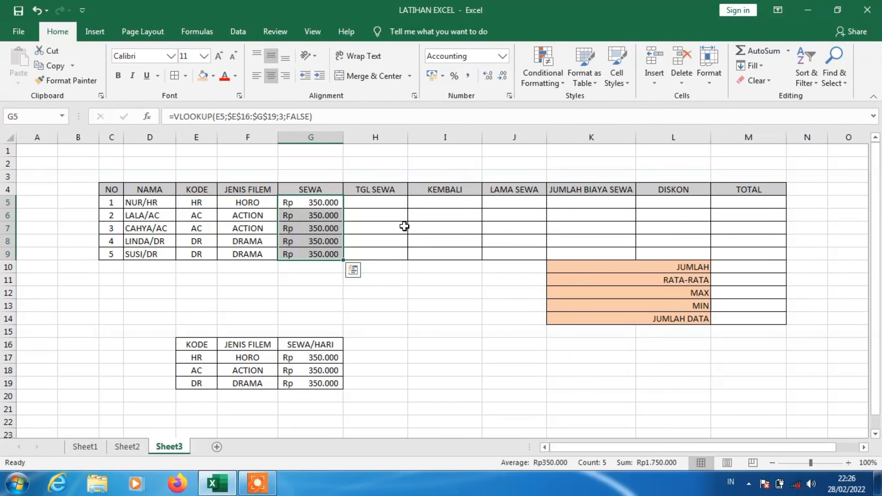
left_click(389, 279)
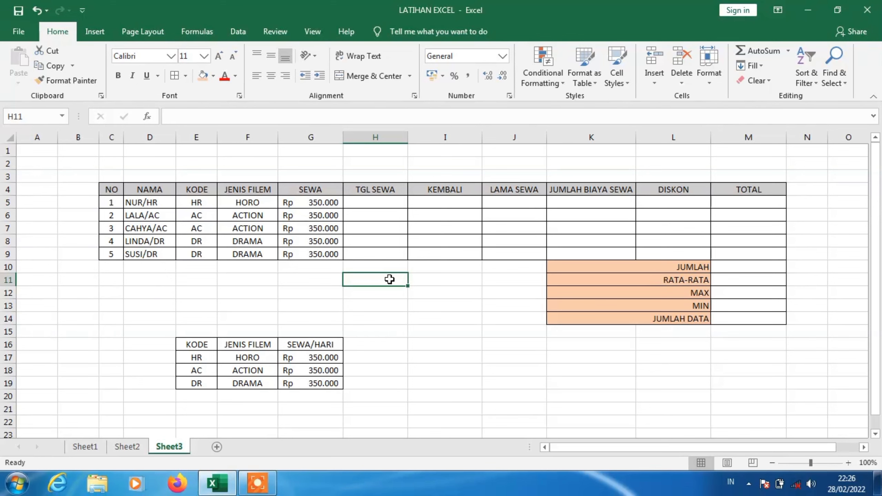
Step: Enter the rental dates 2, 10, 25 and 28 February 2022 and 1 March 2022 in H5:H9 under TGL SEWA
left_click(378, 205)
type("2 FEBRUARI 2022")
key("Return")
type("10 FEBRUARI 2022")
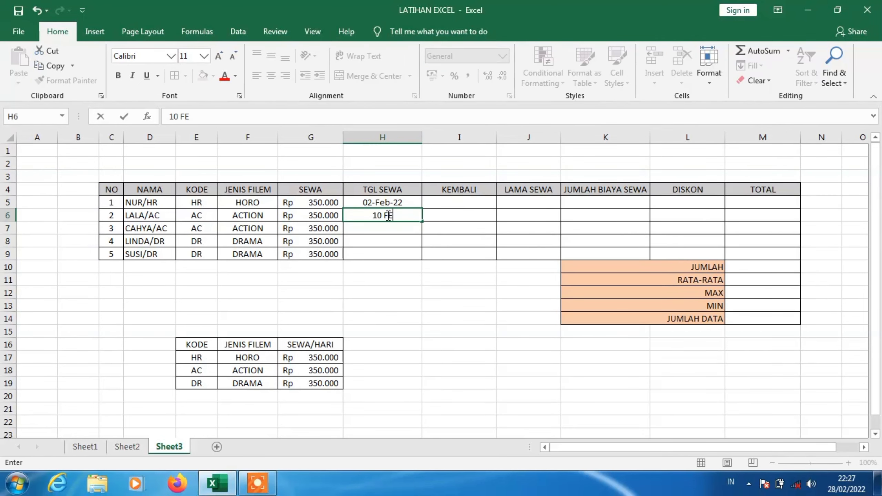
key("Return")
type("25 FEMRUARI 2022")
key("Return")
type("28 FEBRUARI 2022")
left_click(369, 254)
type("1 MARET 2022")
key("Return")
Step: Enter the return dates 10, 15 and 28 February 2022 and 6 and 10 March 2022 in I5:I9 under KEMBALI
left_click(443, 206)
type("10 FEBRUARI 2022")
key("Return")
type("15 FEBRUARI 2022")
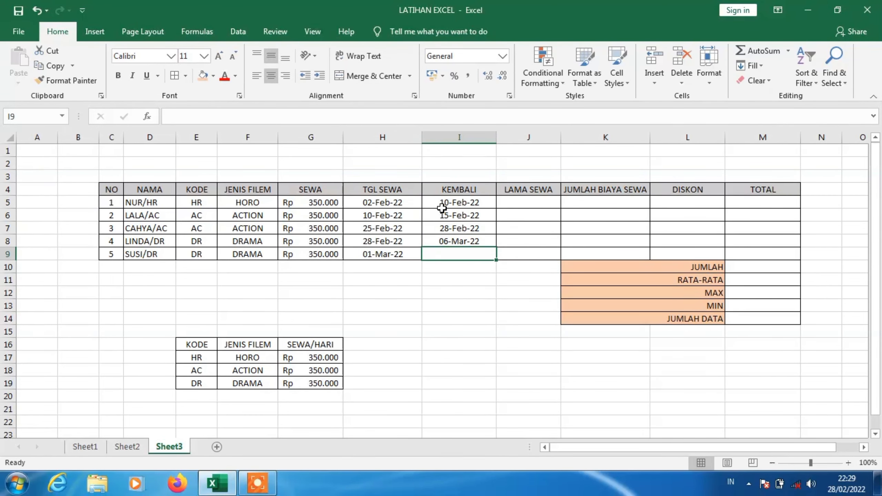
Step: Format the TGL SEWA dates in H5:H9 and the KEMBALI dates in I5:I9 as Long Date
left_click(502, 56)
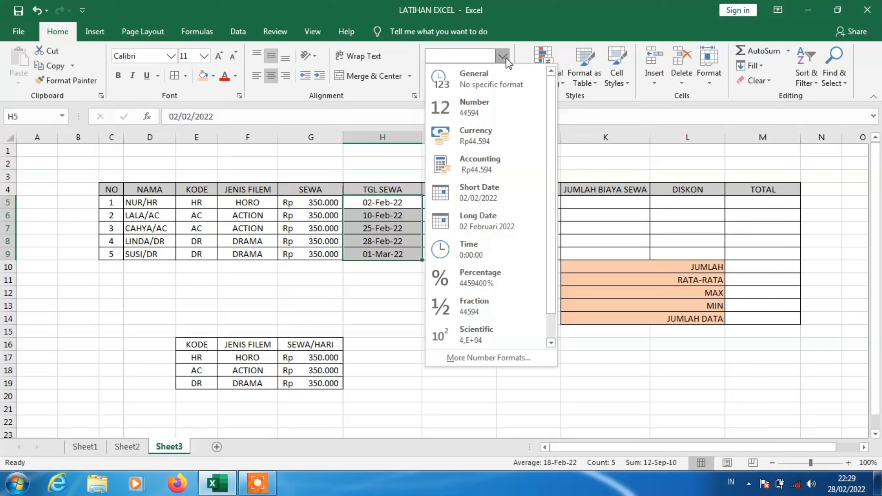
left_click(489, 220)
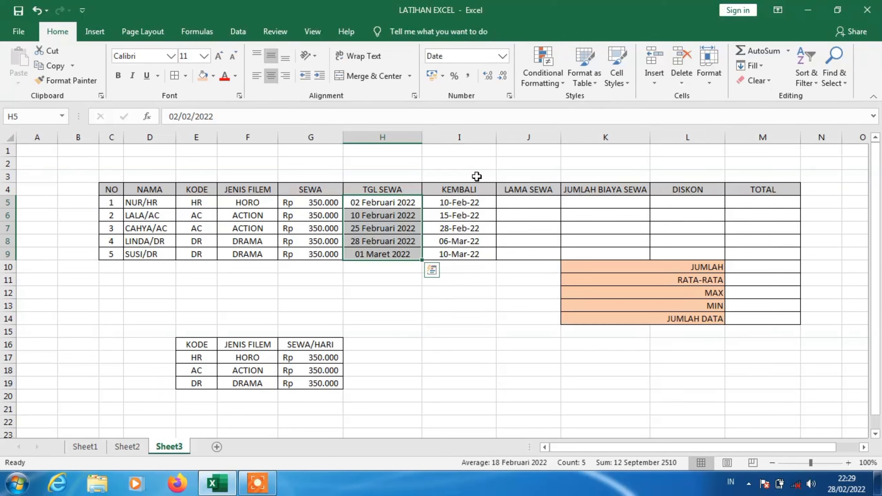
left_click_drag(467, 200, 462, 250)
left_click(501, 57)
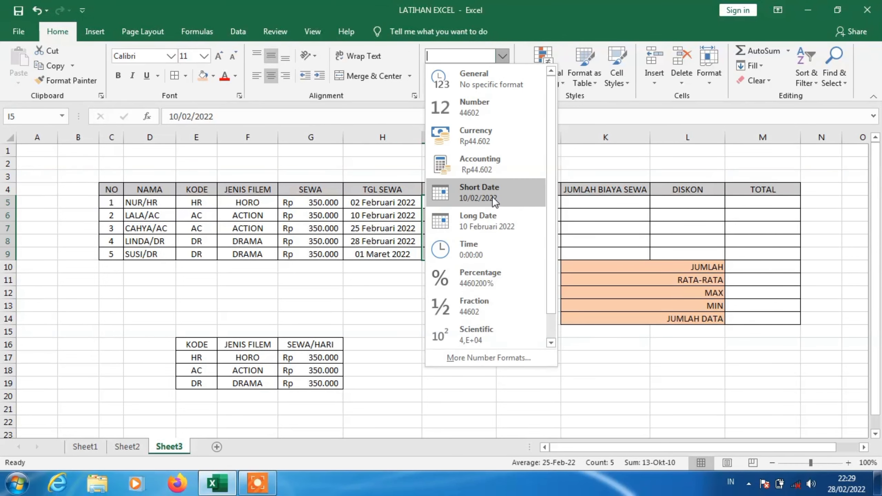
left_click(488, 221)
left_click(466, 283)
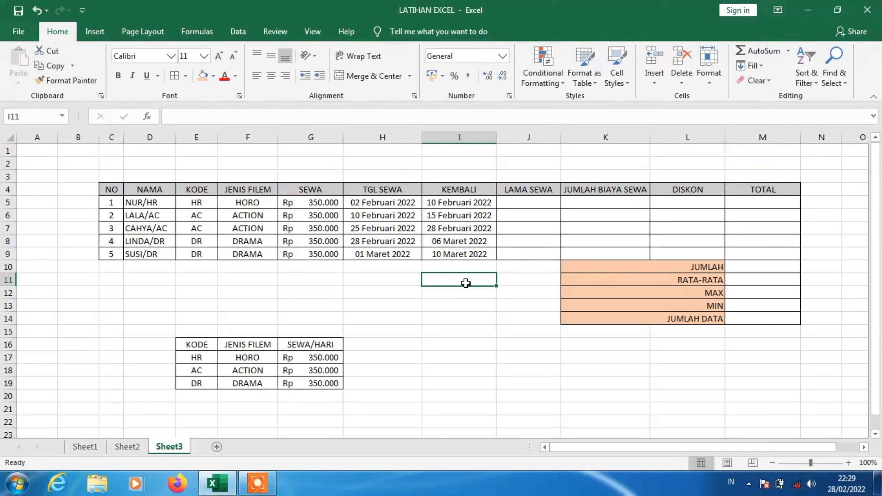
Step: Calculate the first rental duration in J5 under LAMA SEWA with the formula =DATEDIF(H5;I5;"D")
left_click(540, 201)
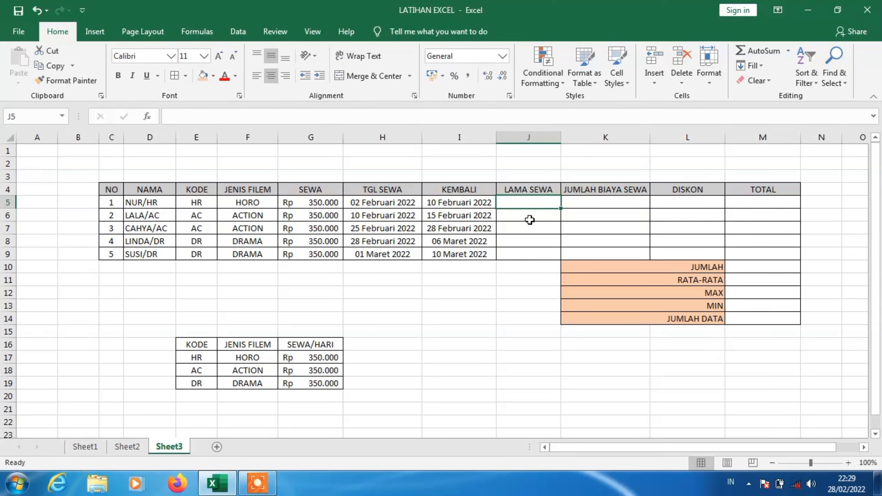
type("=D")
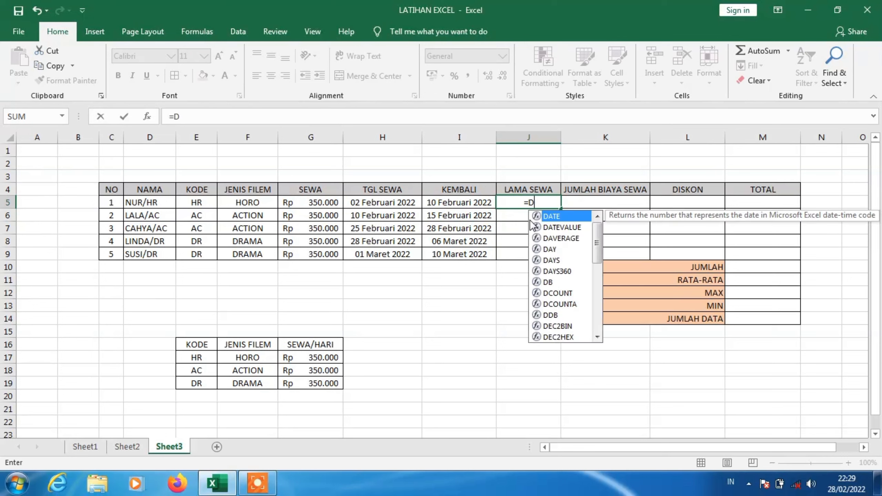
type("A")
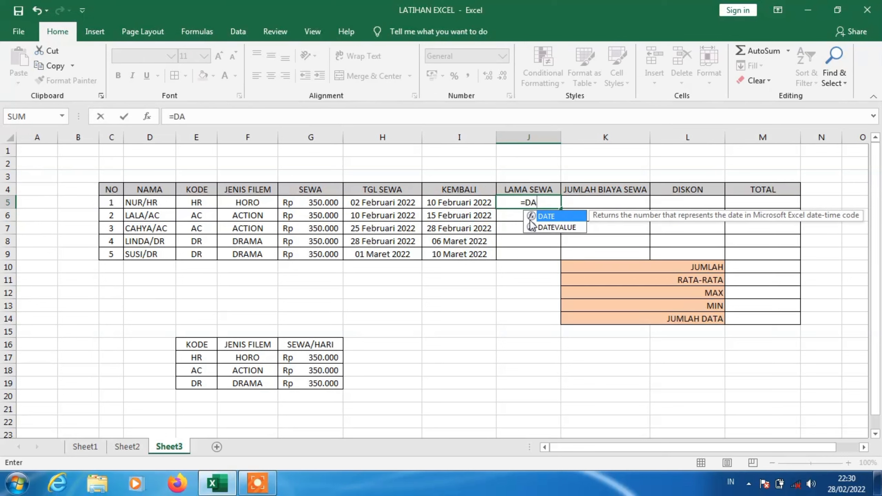
type("TEDIF")
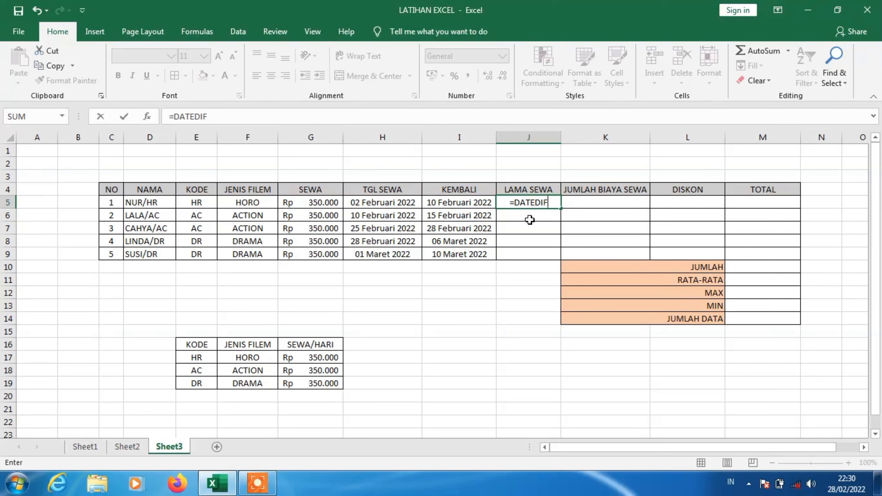
type("(")
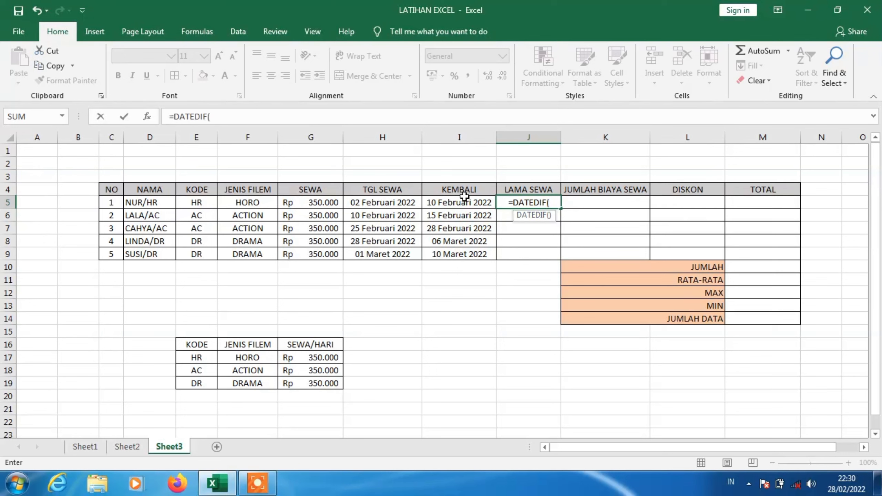
left_click(388, 203)
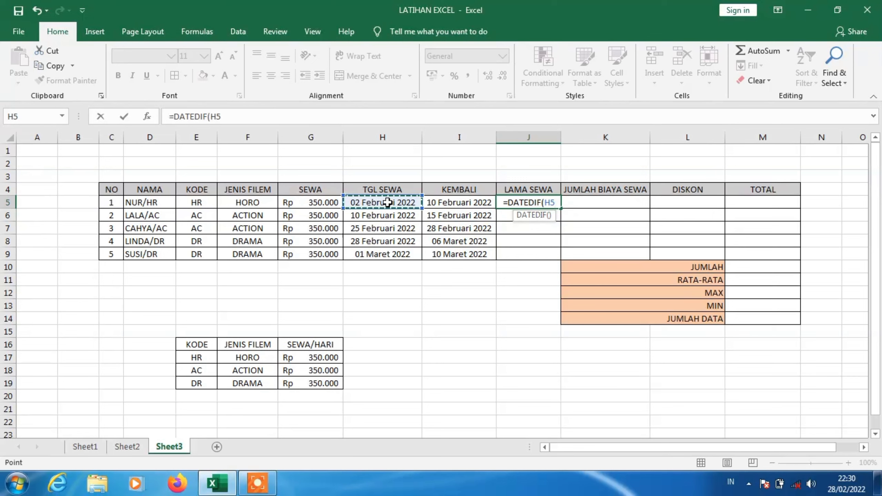
type(";")
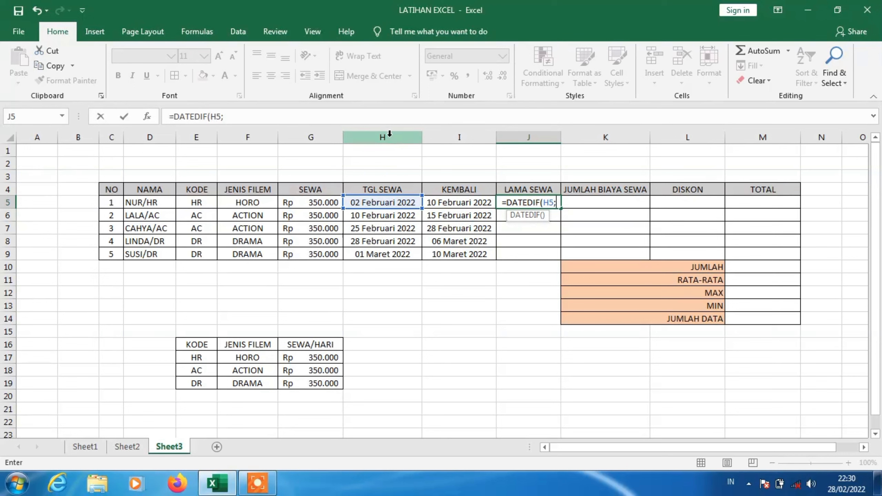
left_click(466, 203)
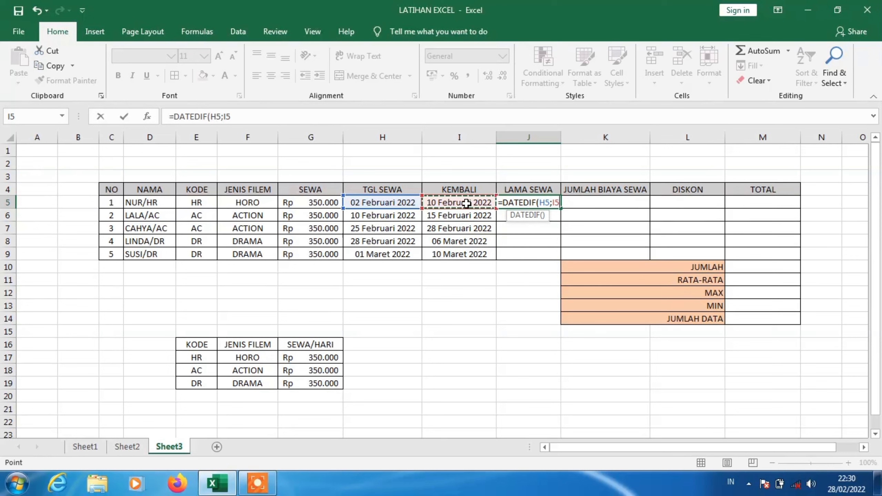
type(";")
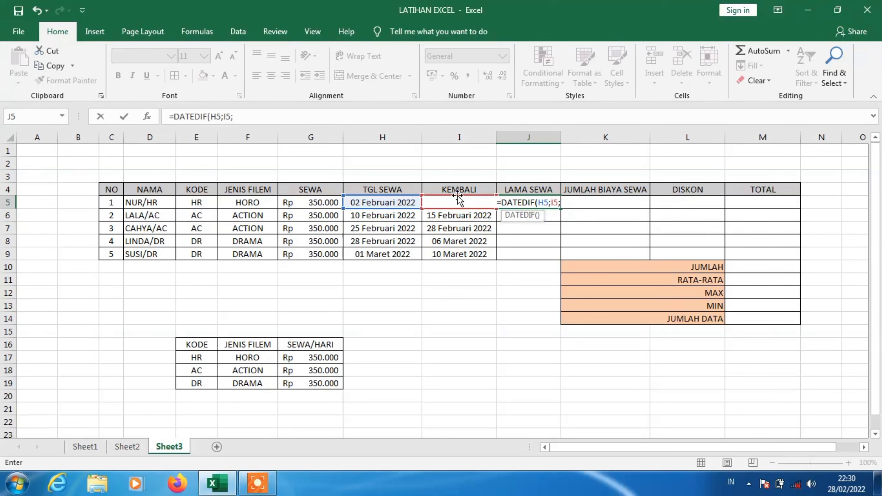
left_click(424, 120)
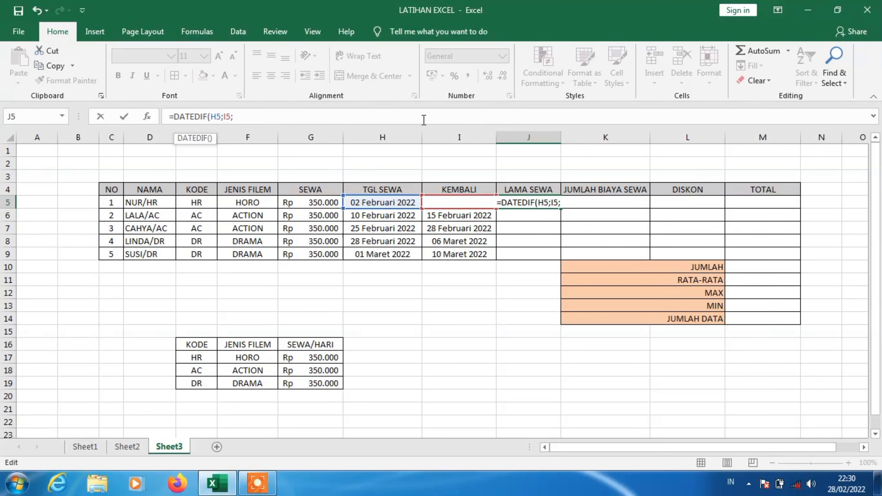
type("\"")
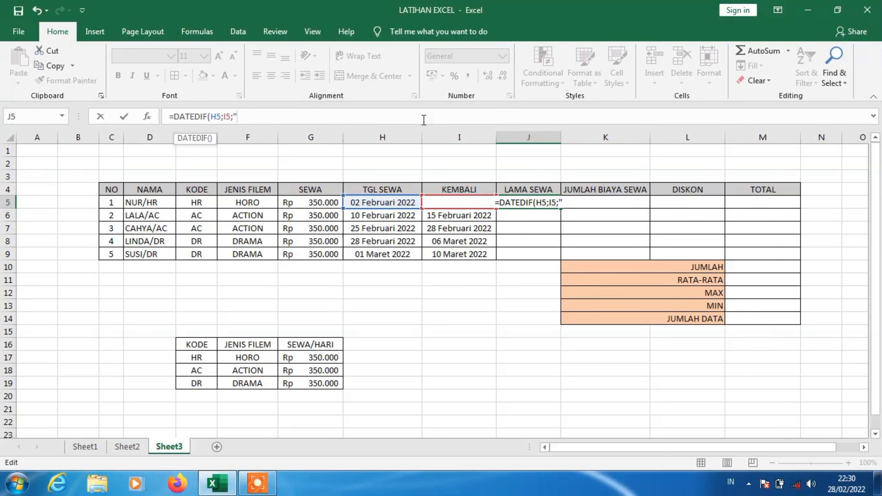
type("D")
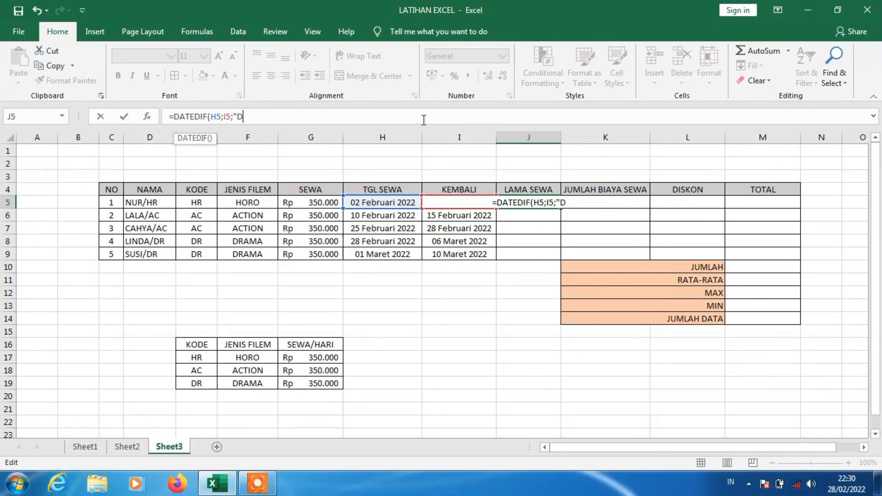
type("\"")
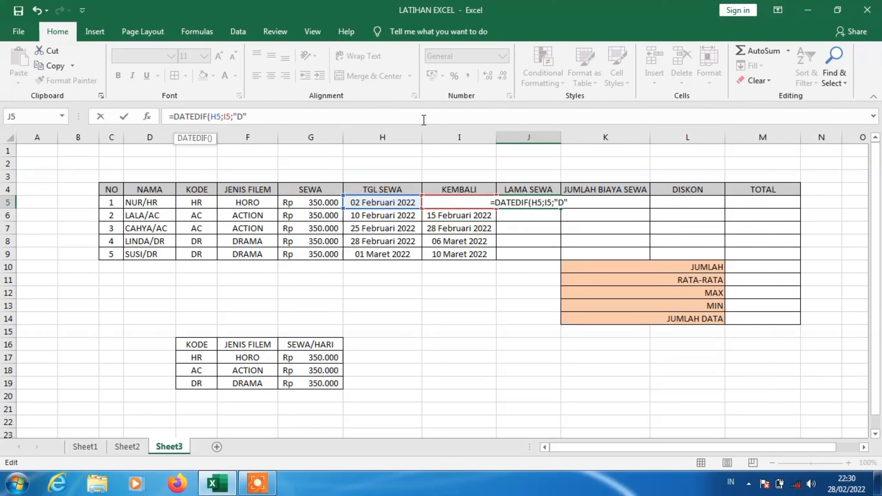
type(")")
key("Return")
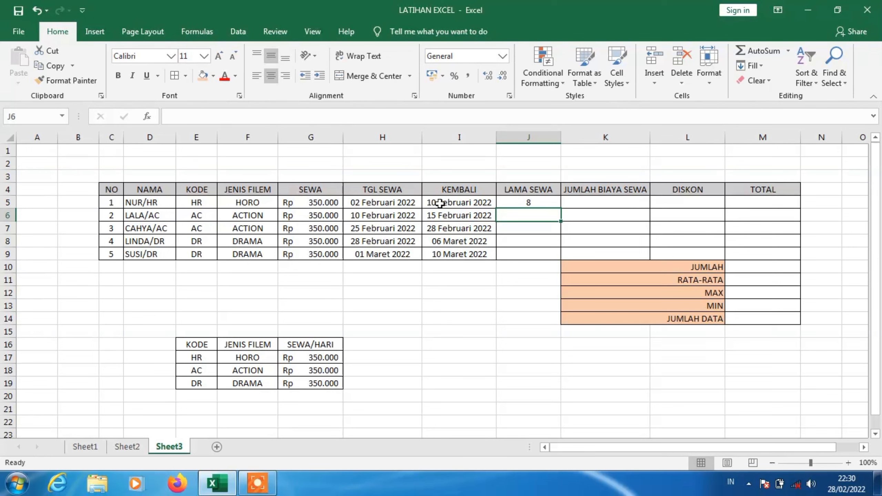
Step: Fill the DATEDIF formula from J5 down through J9 to cover every rental
left_click(547, 203)
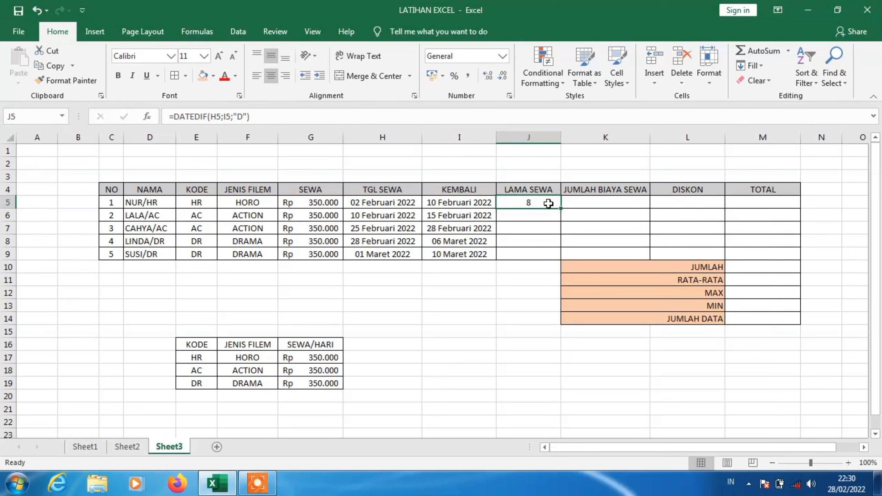
left_click_drag(561, 209, 559, 261)
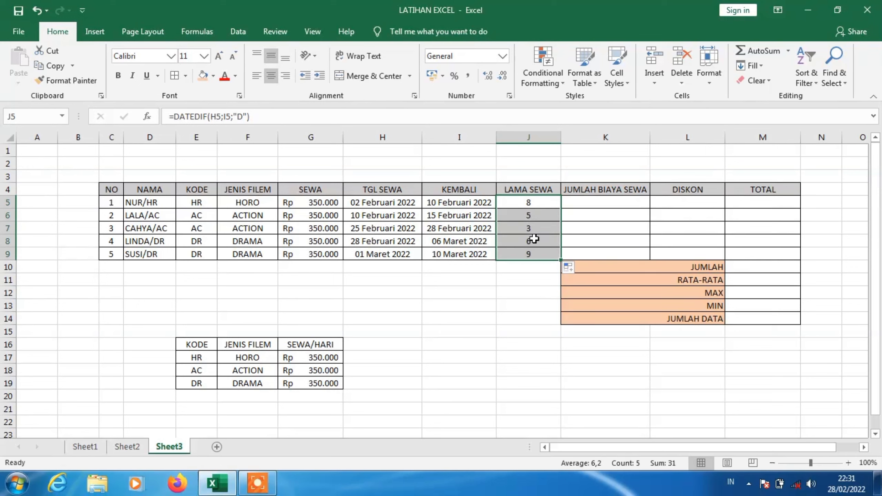
left_click(530, 290)
left_click(531, 202)
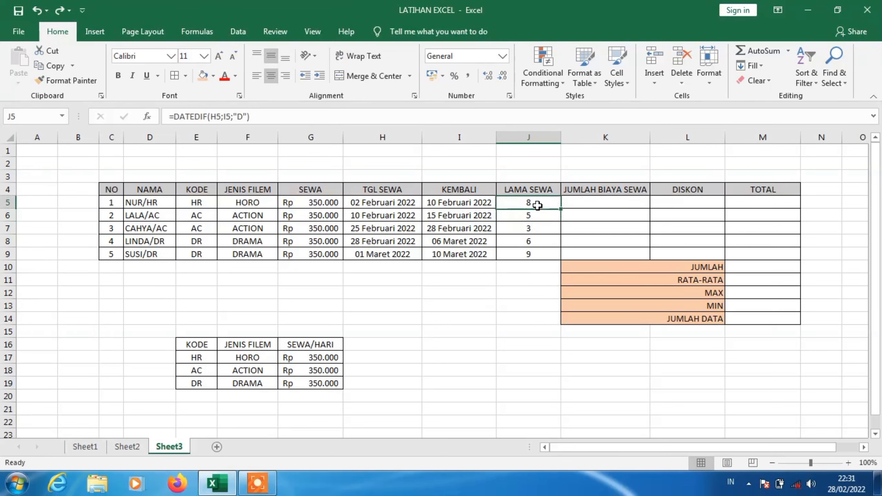
Step: Calculate JUMLAH BIAYA SEWA in K5 with =G5*J5 and fill the formula down to K9
left_click(601, 205)
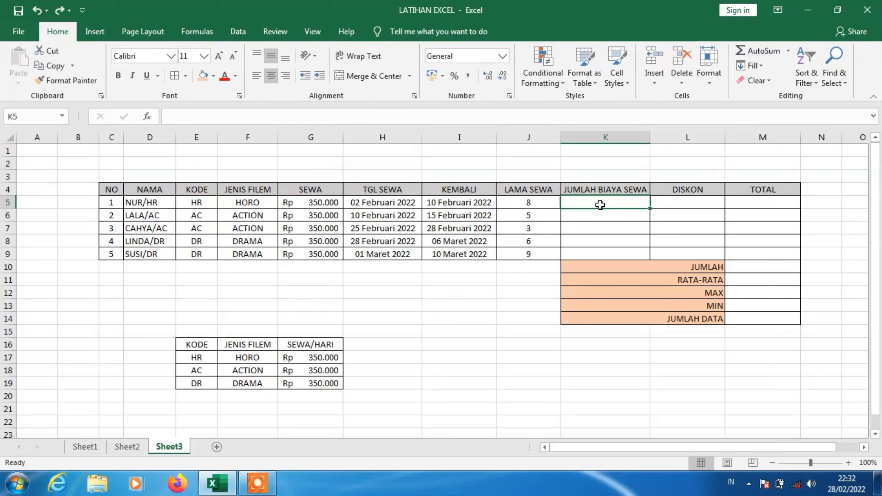
type("=")
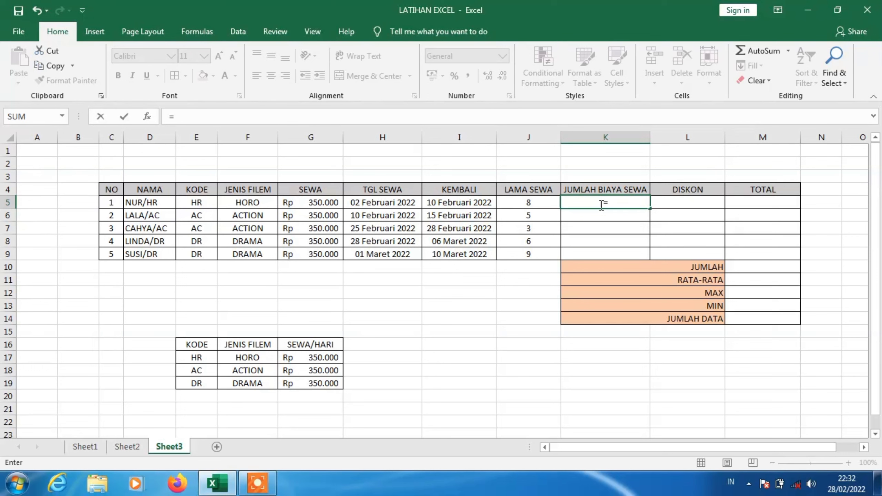
left_click(330, 204)
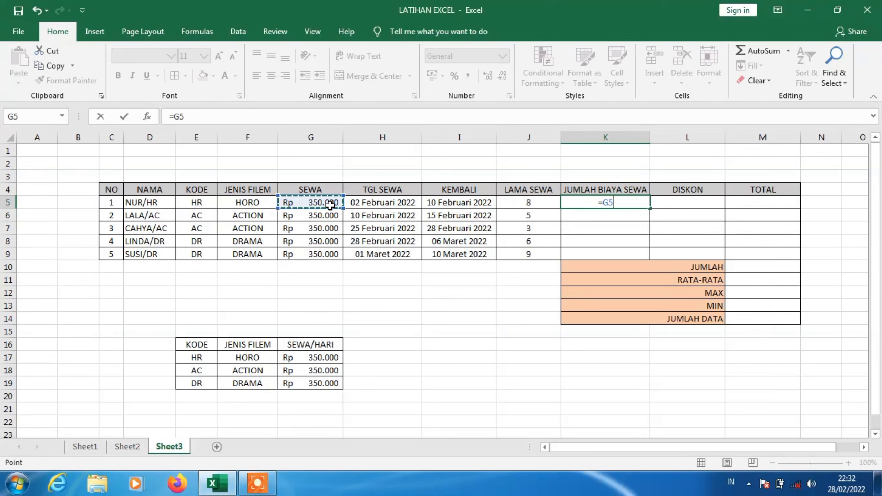
type("*")
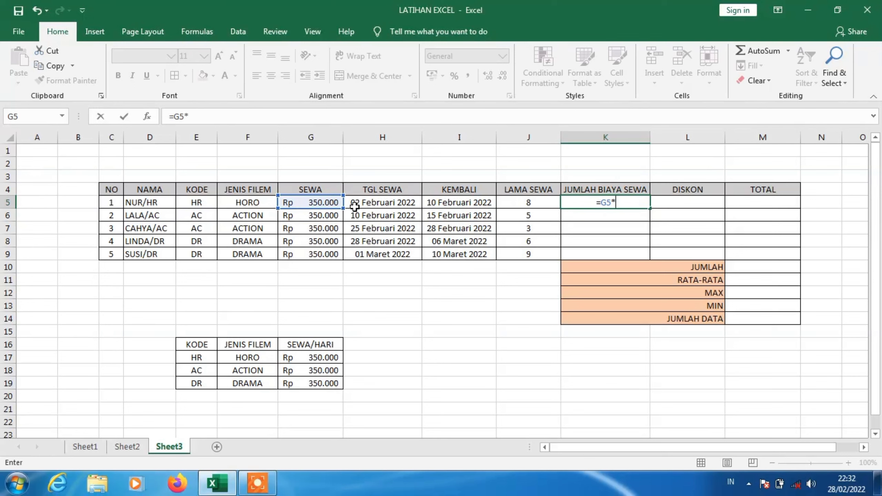
left_click(531, 205)
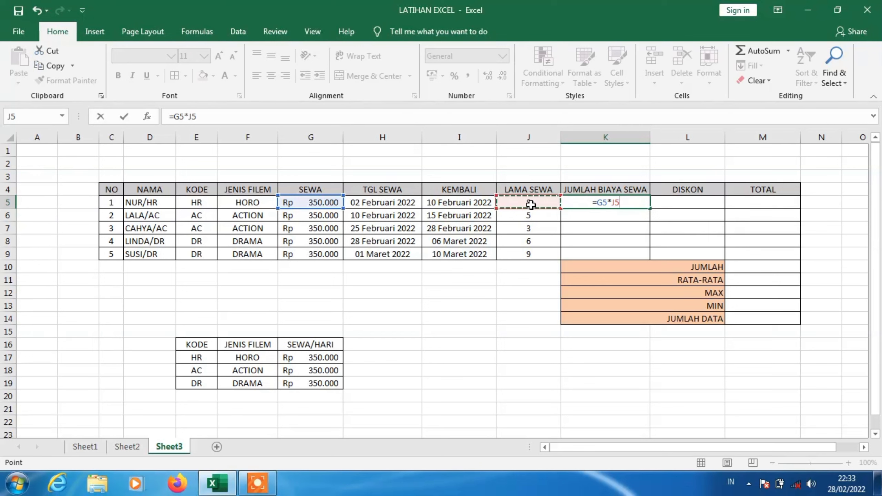
key("Return")
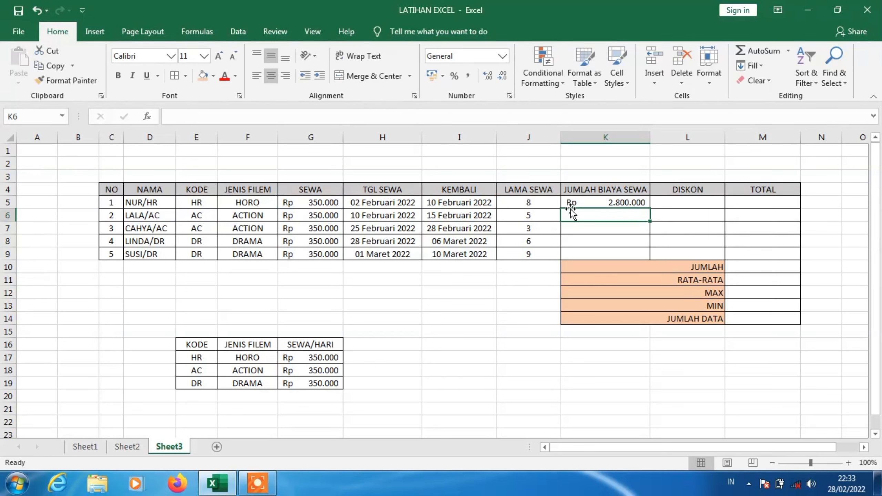
left_click(638, 202)
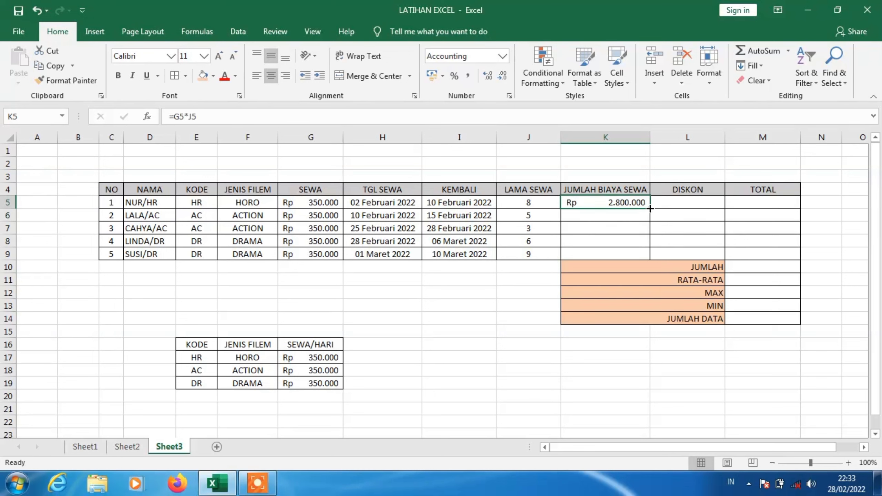
left_click_drag(650, 208, 646, 256)
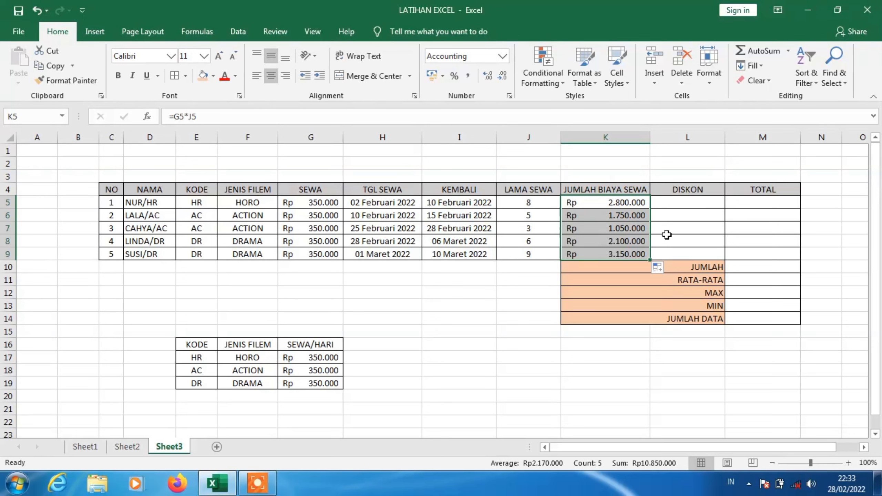
Step: Replace the JUMLAH BIAYA SEWA formula in K5 with =J5*G5 and fill it down to K9
left_click(633, 202)
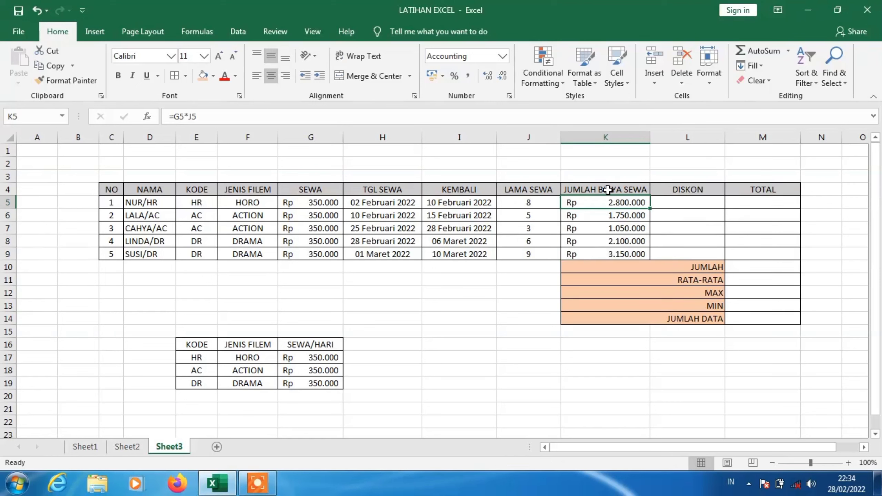
type("=")
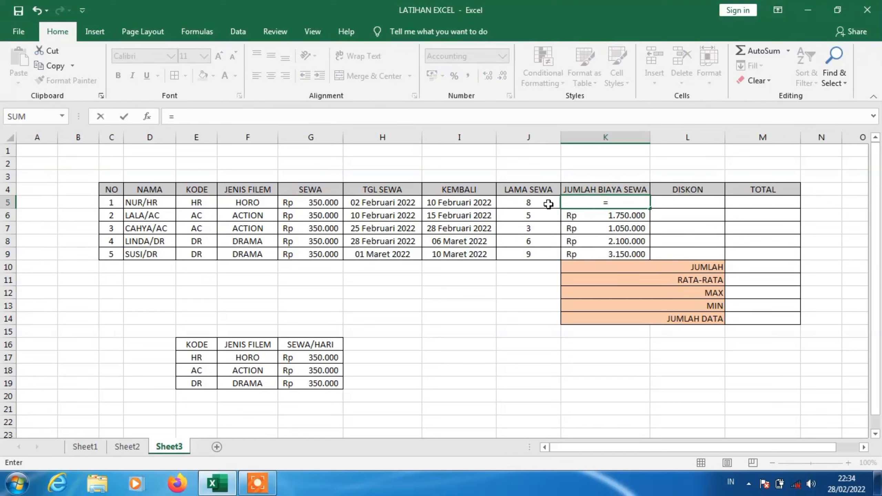
left_click(548, 204)
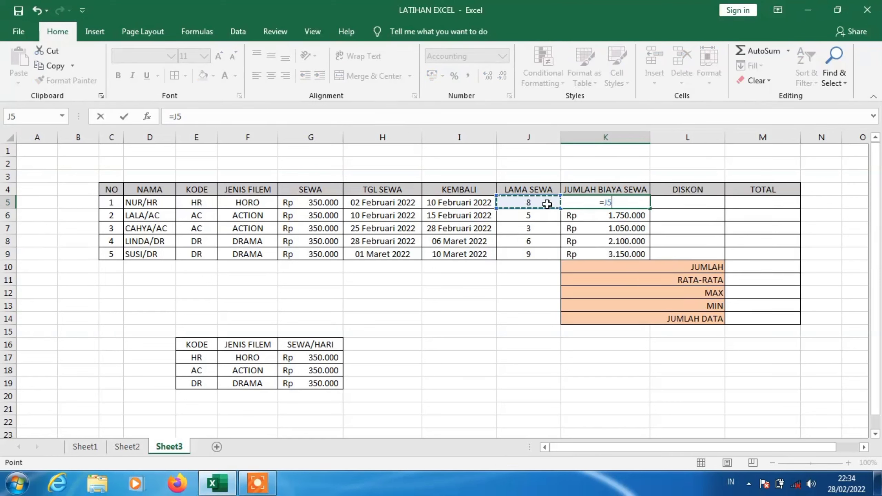
type("*")
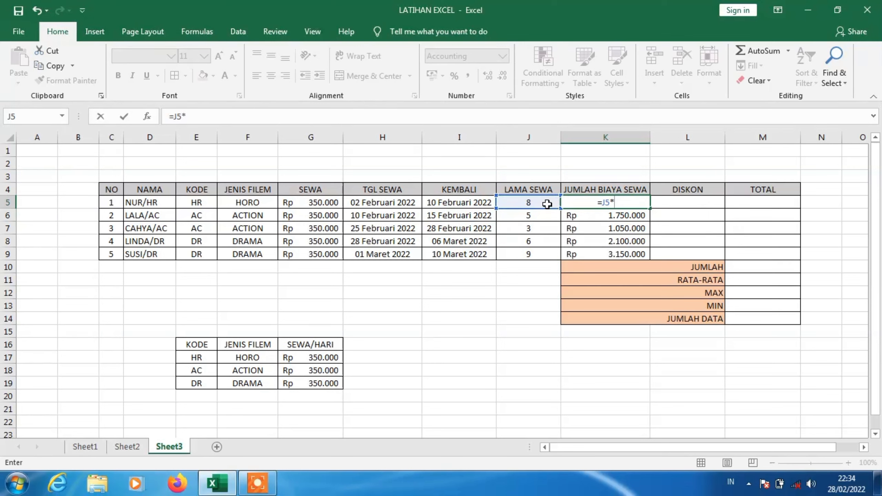
left_click(312, 205)
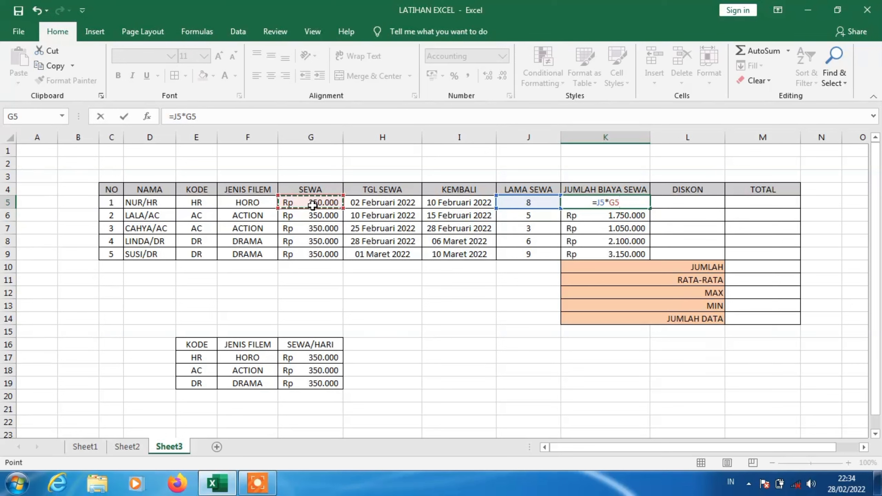
key("Return")
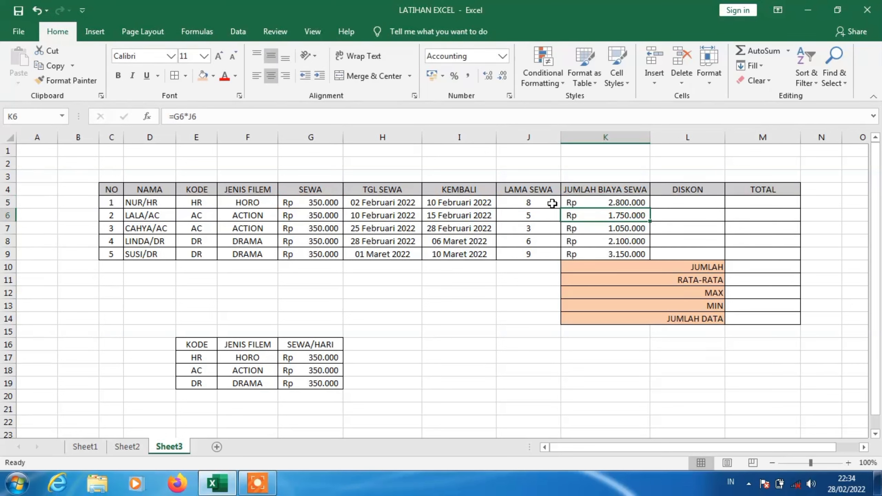
left_click(634, 200)
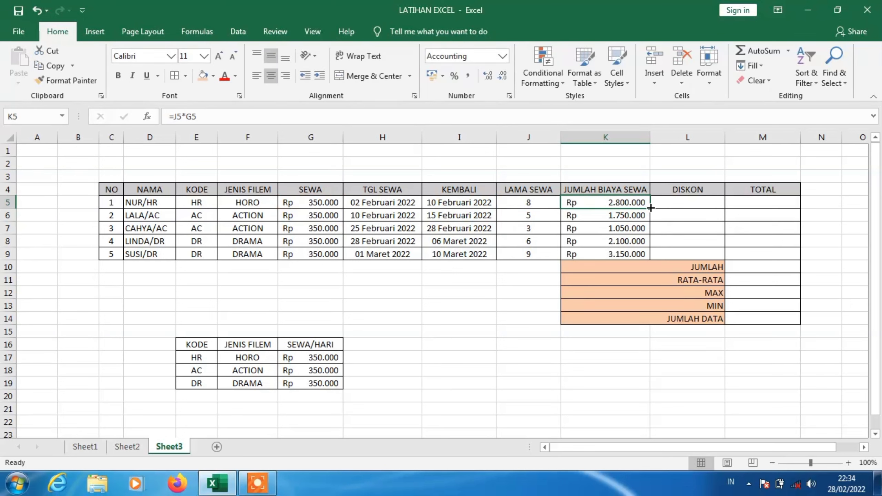
left_click_drag(650, 207, 650, 261)
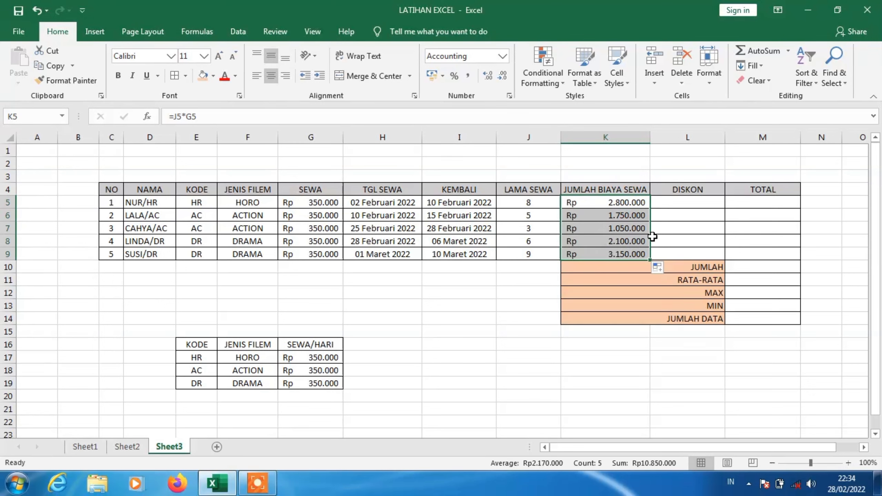
left_click(629, 216)
left_click(639, 204)
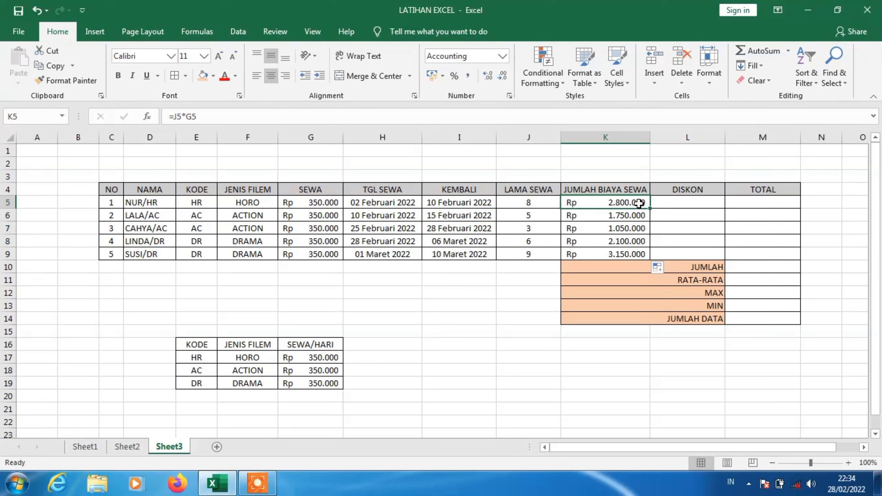
Step: Calculate the first DISKON in L5 with the formula =IF(J5>5;K5*10%;0)
left_click(658, 205)
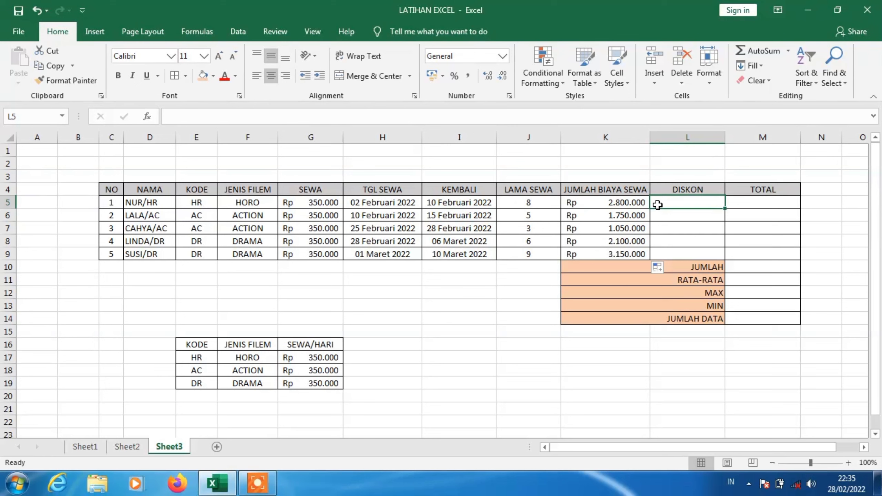
type("=")
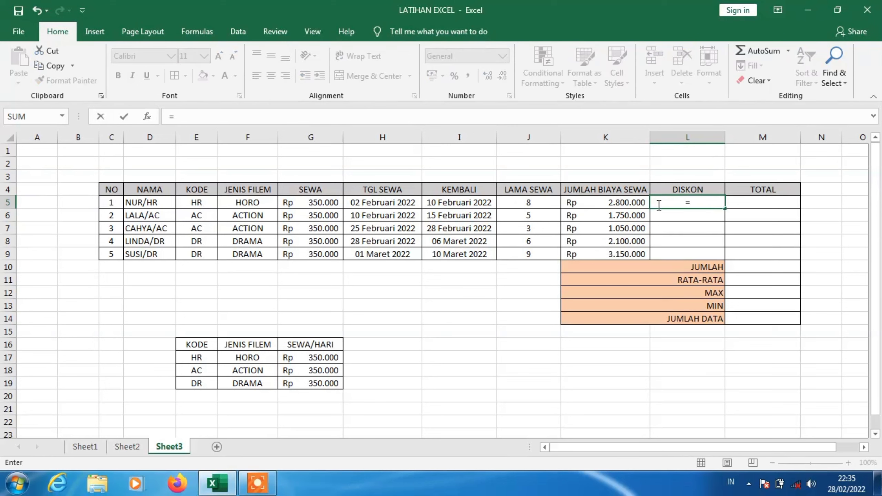
type("IF")
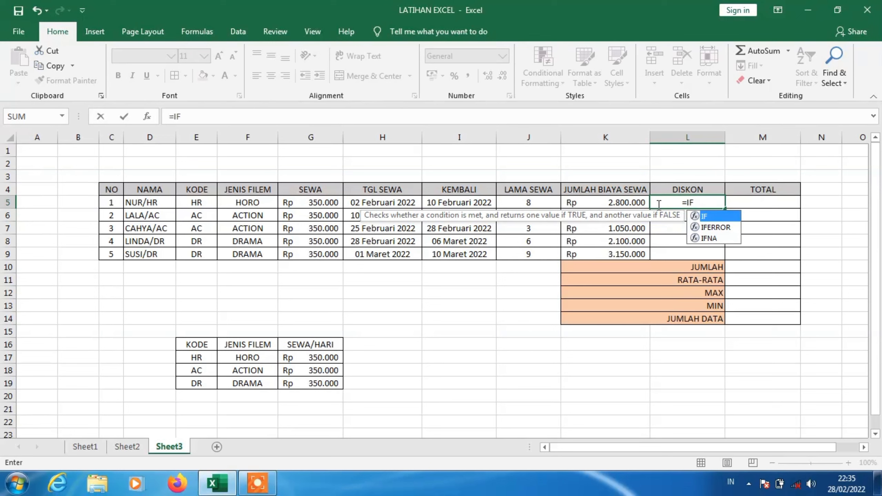
type("(")
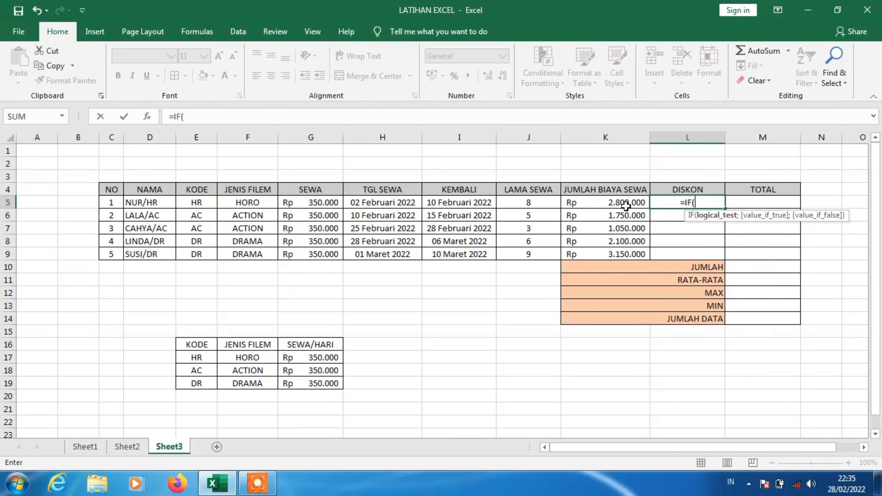
left_click(548, 203)
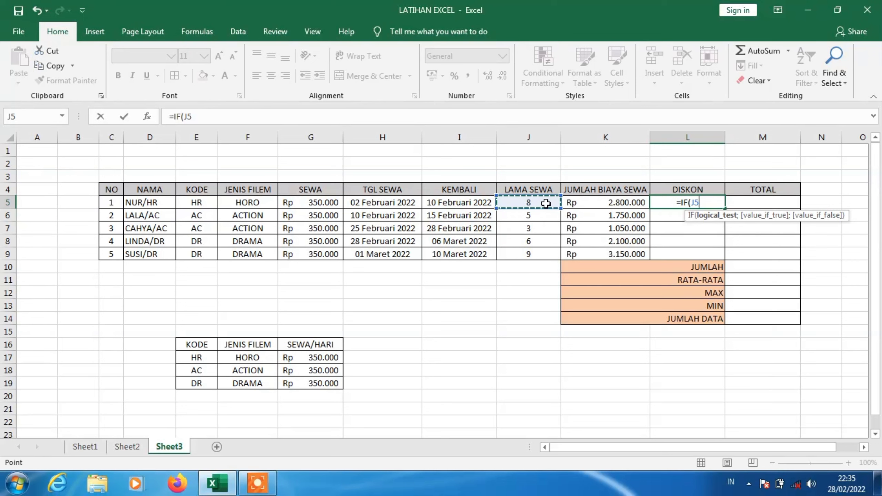
type(">")
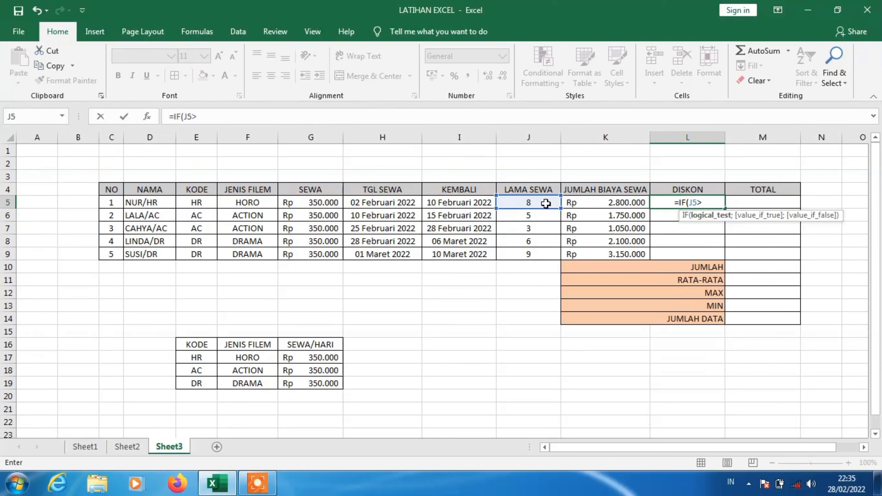
type("5")
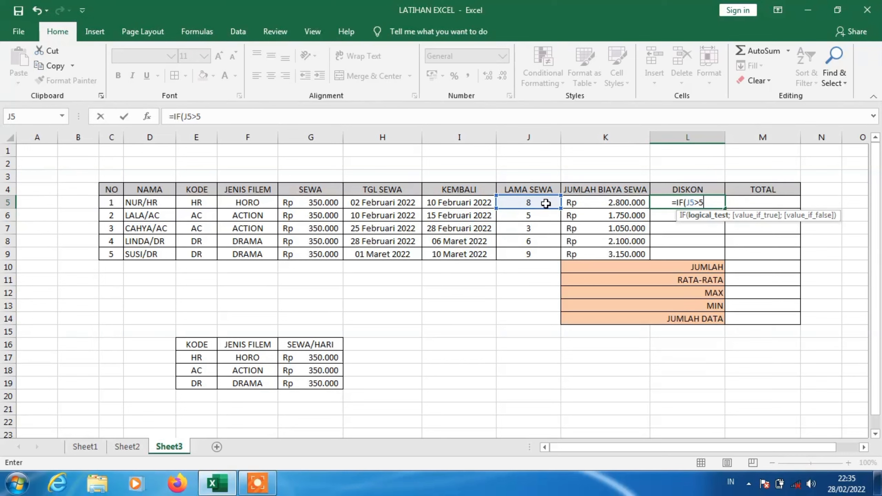
type(";")
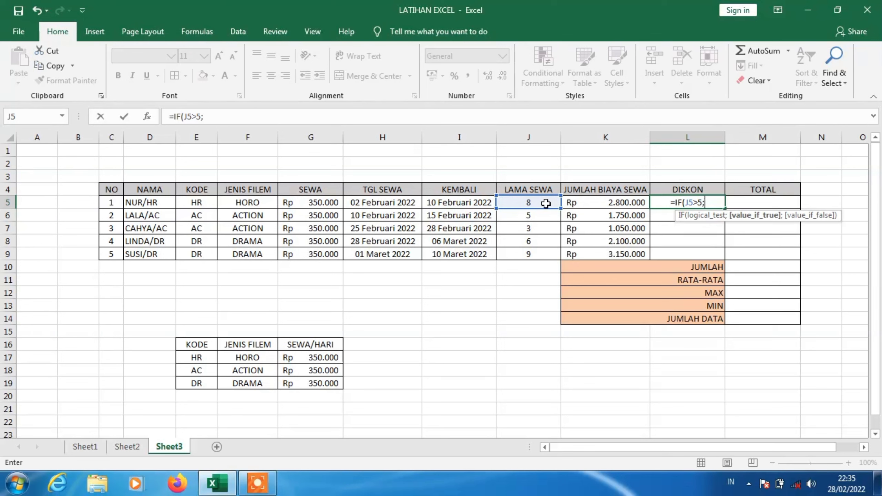
left_click(615, 205)
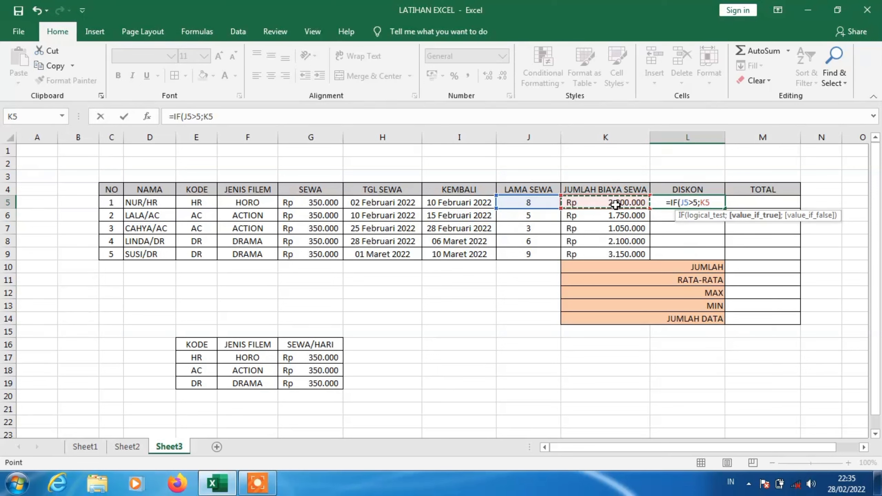
type("*")
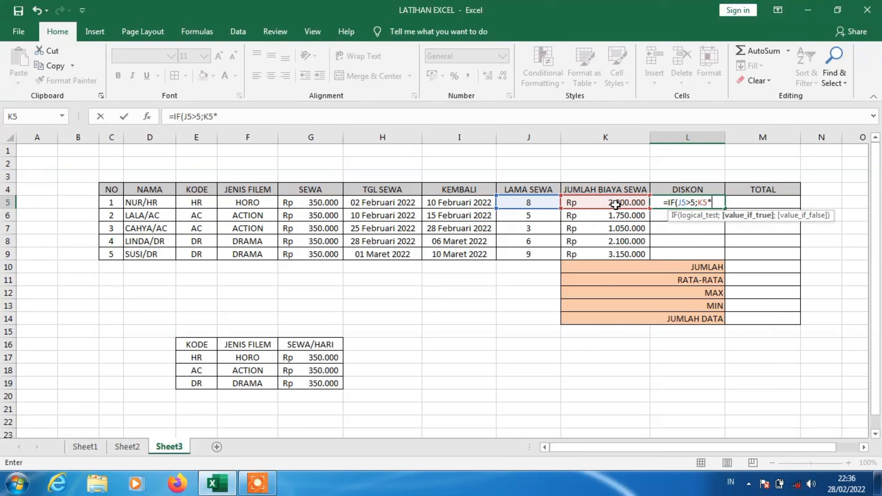
type("10")
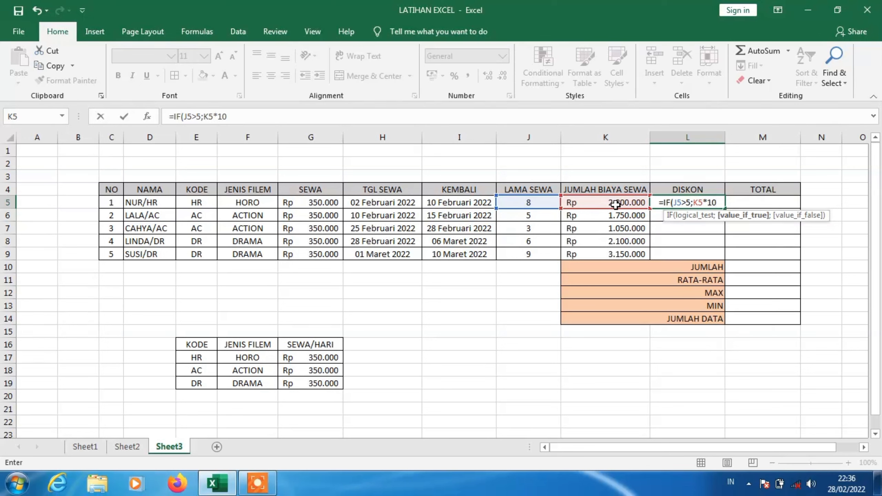
type("%")
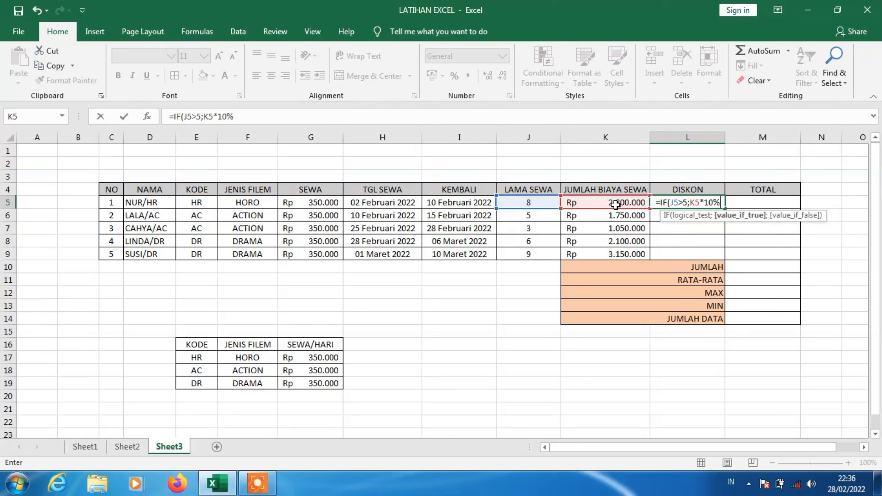
type(";")
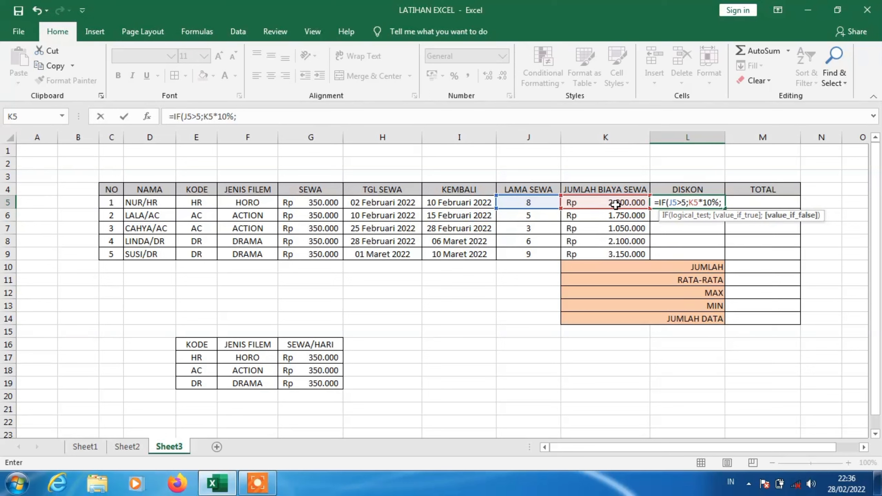
type("0")
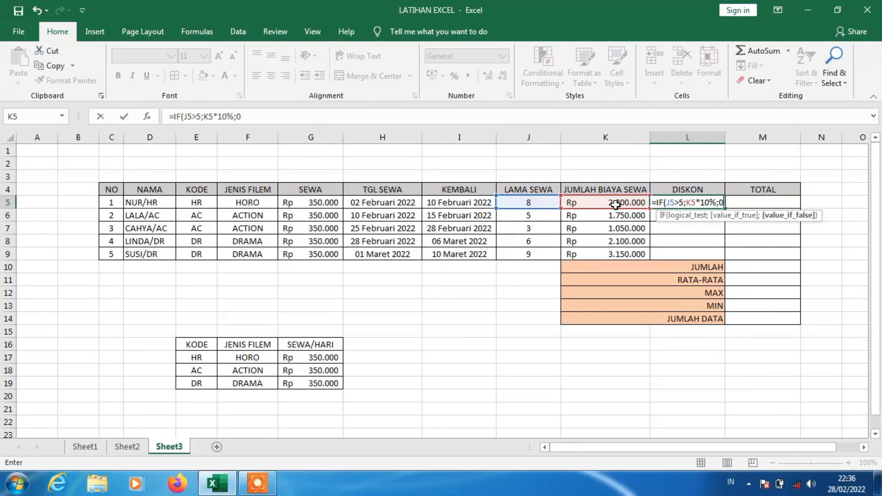
left_click(265, 119)
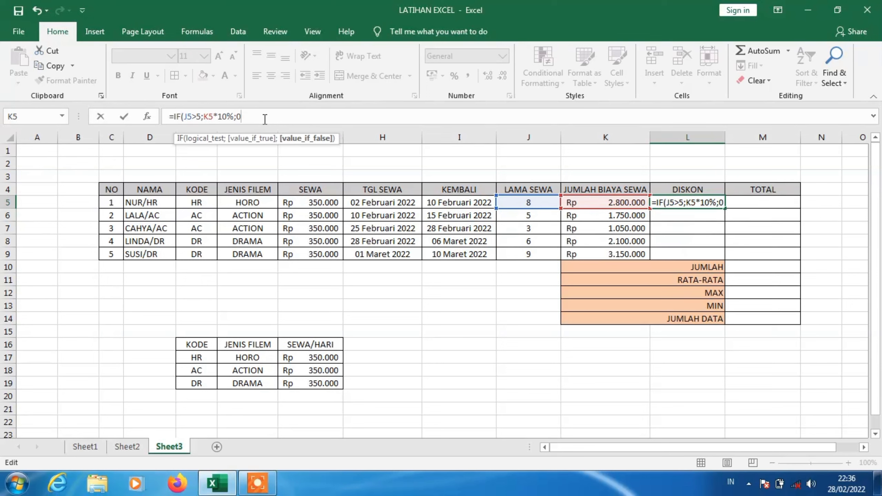
type(")")
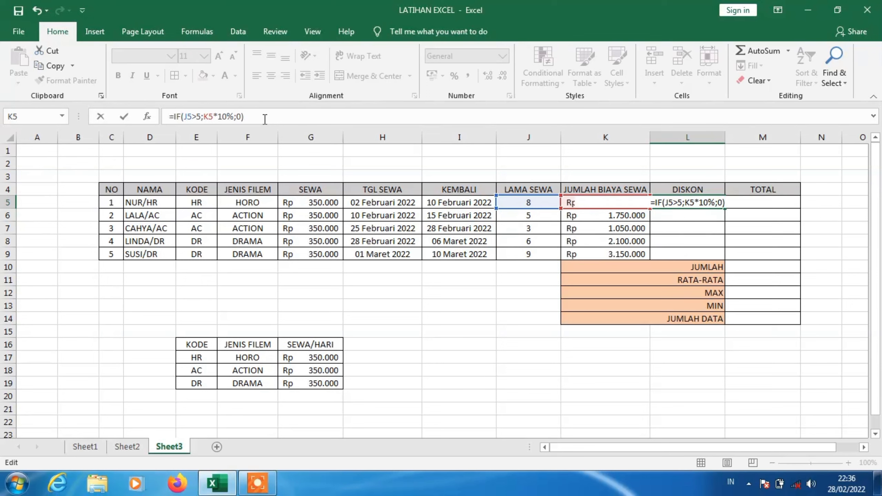
key("Return")
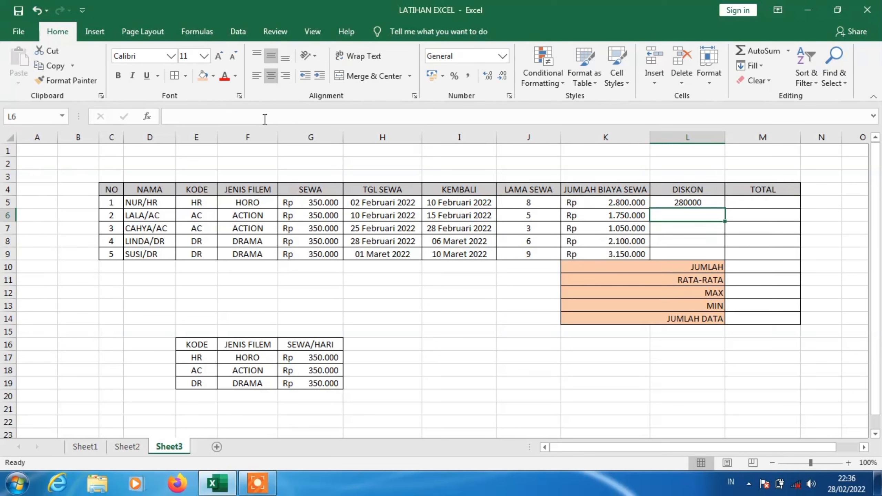
Step: Fill the DISKON formula from L5 down to L9 and format those cells as Accounting
left_click(712, 201)
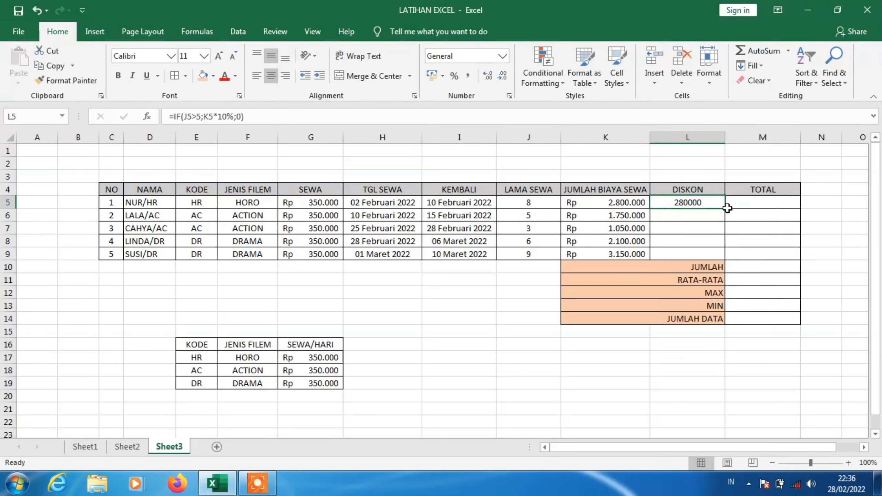
left_click_drag(725, 210, 724, 255)
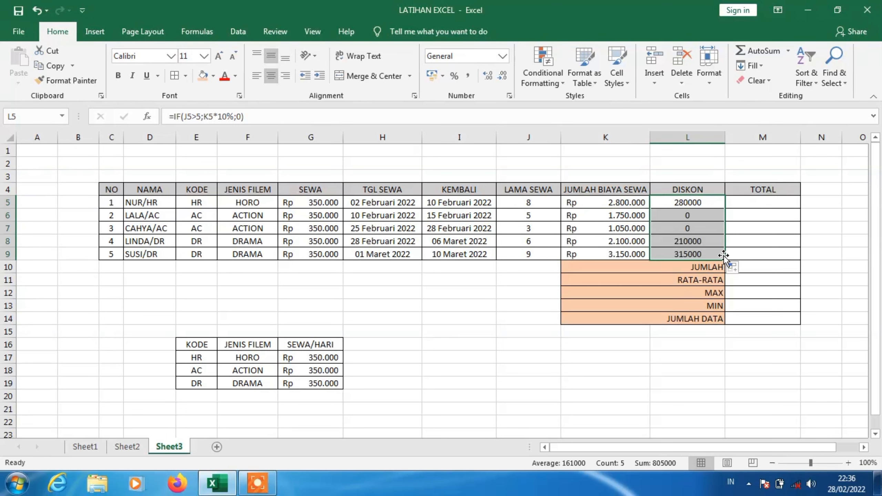
left_click(502, 55)
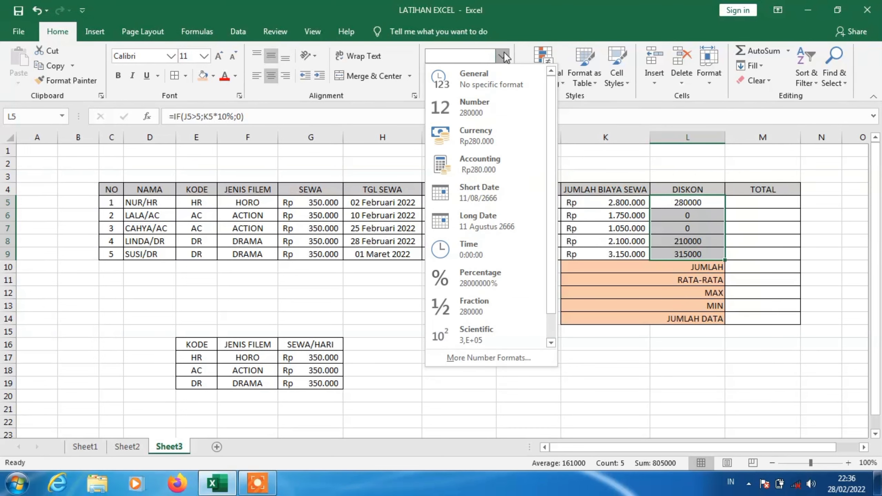
left_click(509, 169)
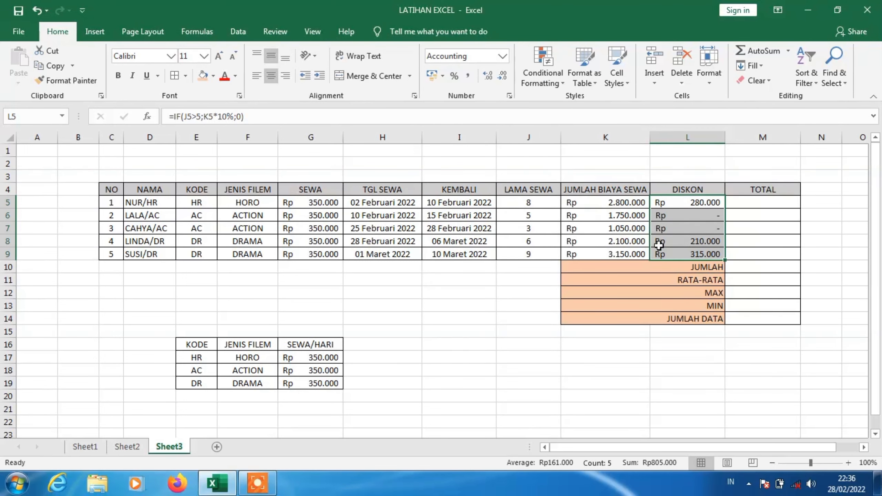
left_click(704, 216)
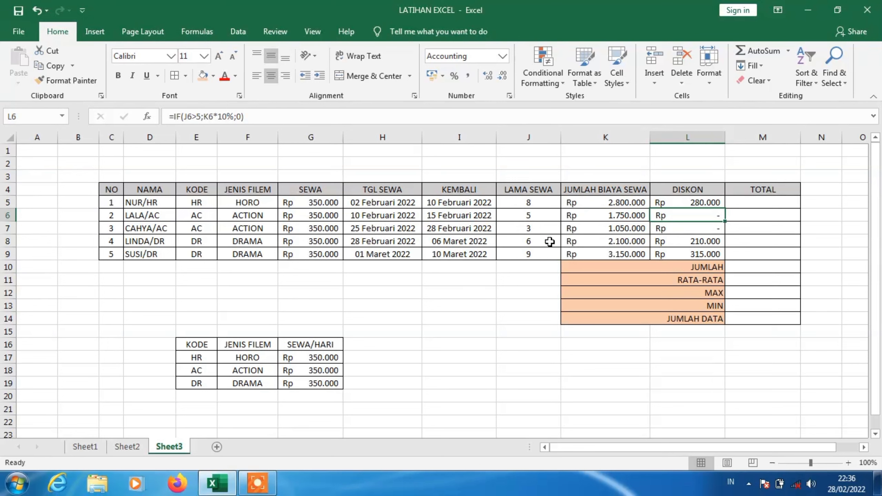
Step: Calculate TOTAL in M5 with =K5-L5 and fill the formula down to M9
left_click(758, 201)
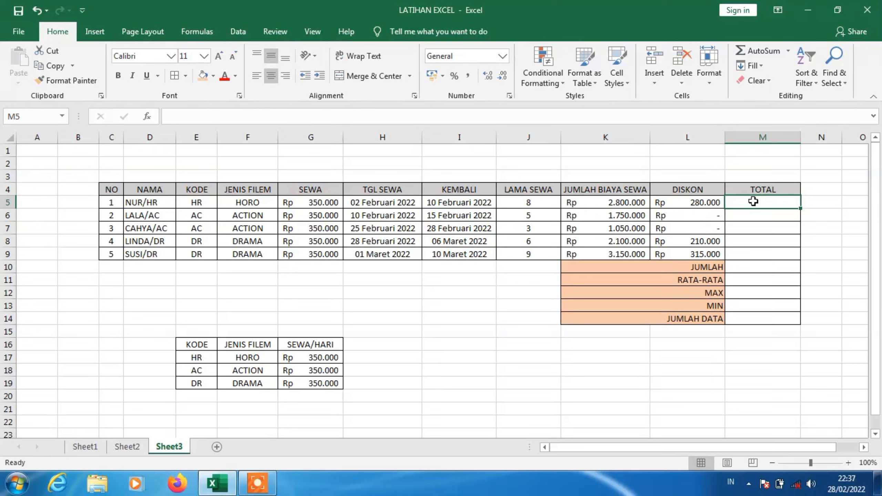
type("=")
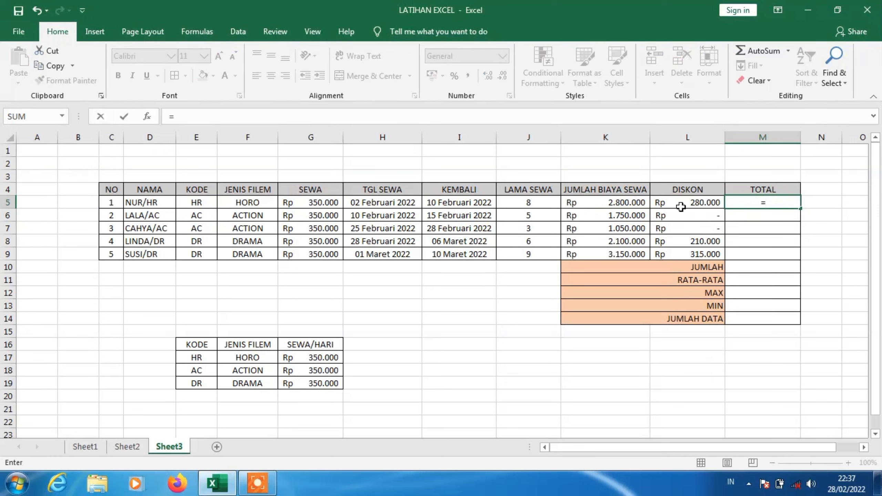
left_click(620, 203)
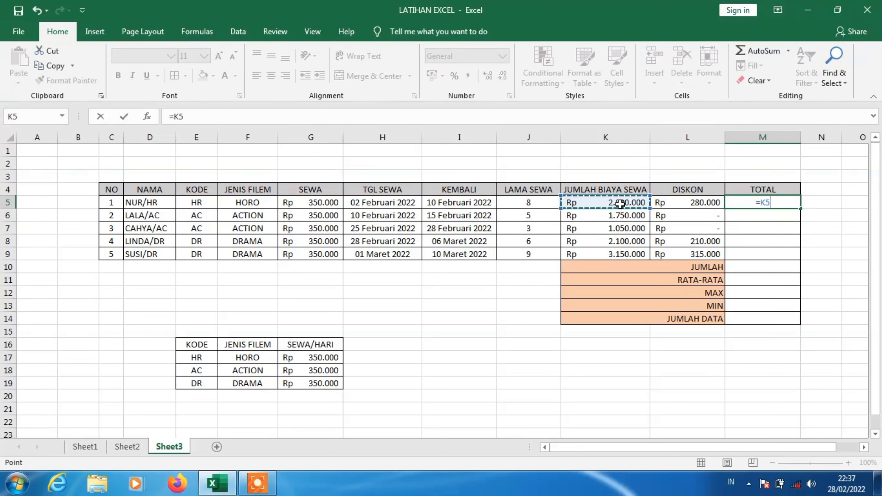
type("-")
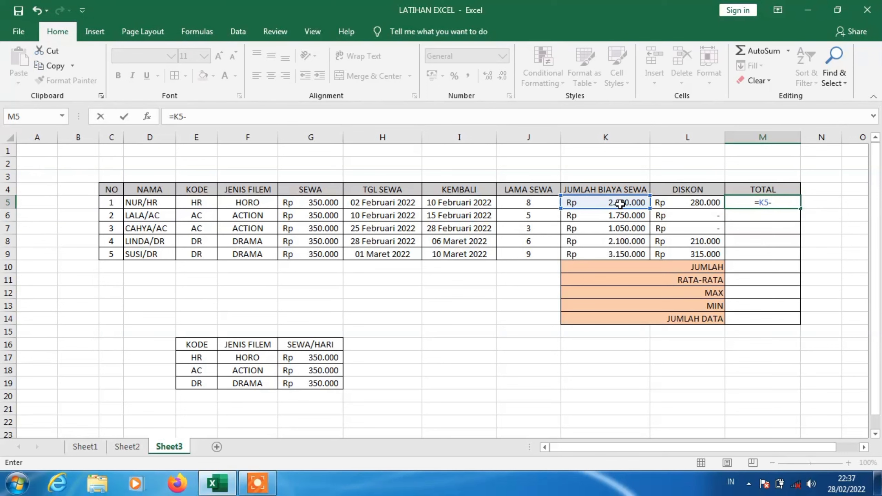
left_click(677, 202)
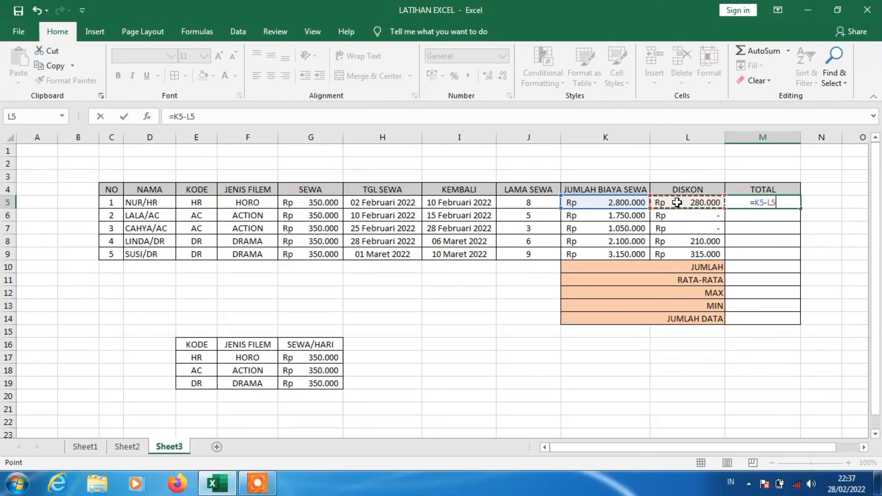
left_click(518, 118)
key("Return")
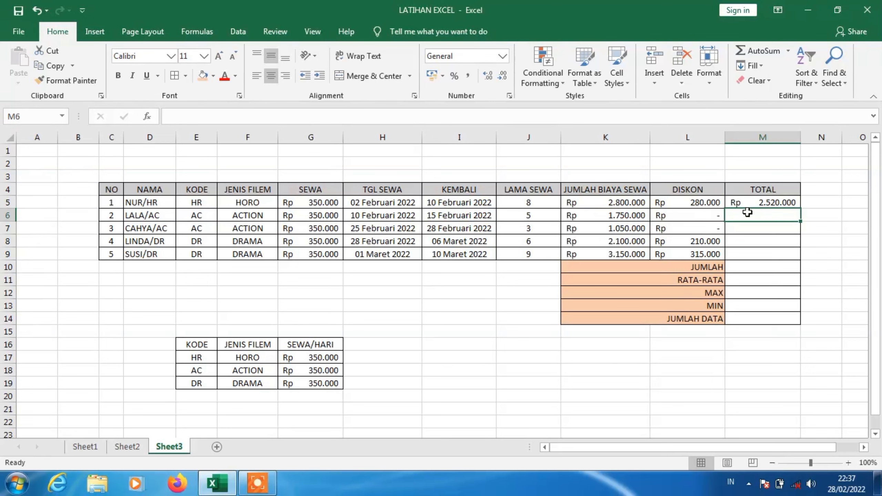
left_click(789, 203)
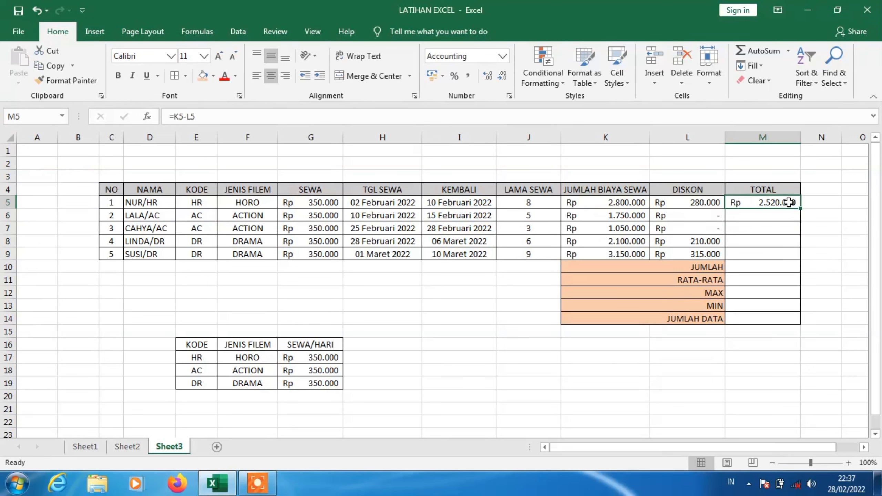
left_click_drag(801, 208, 796, 254)
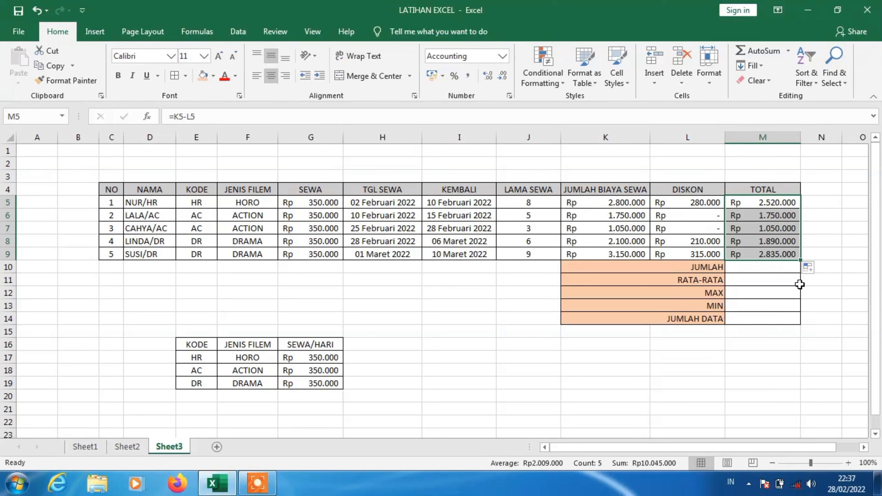
left_click(781, 278)
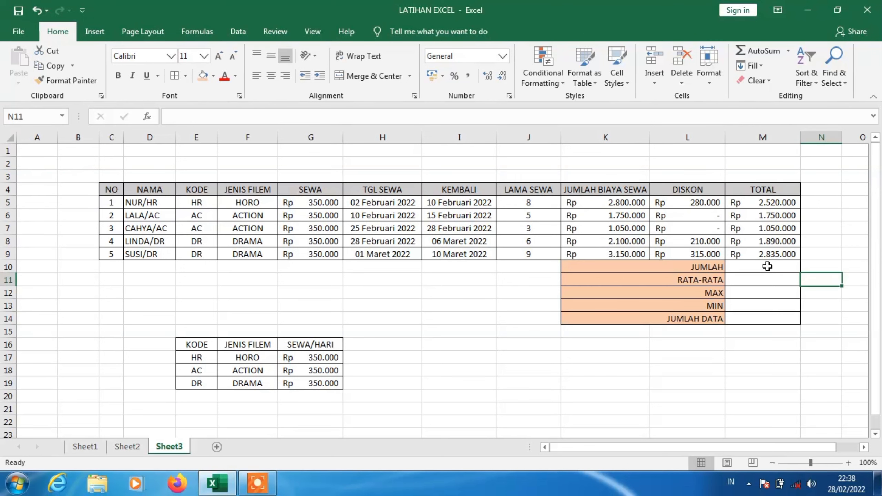
Step: Calculate JUMLAH in M10 with the formula =SUM(M5:M9)
left_click(765, 267)
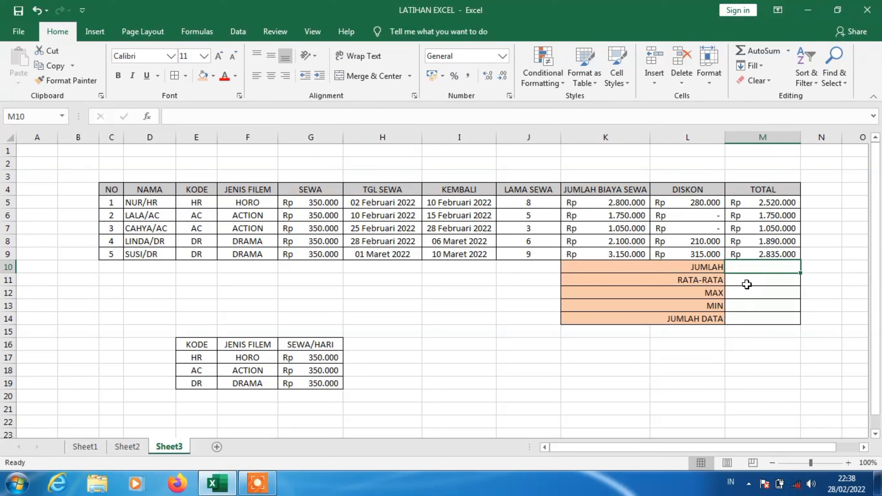
type("=")
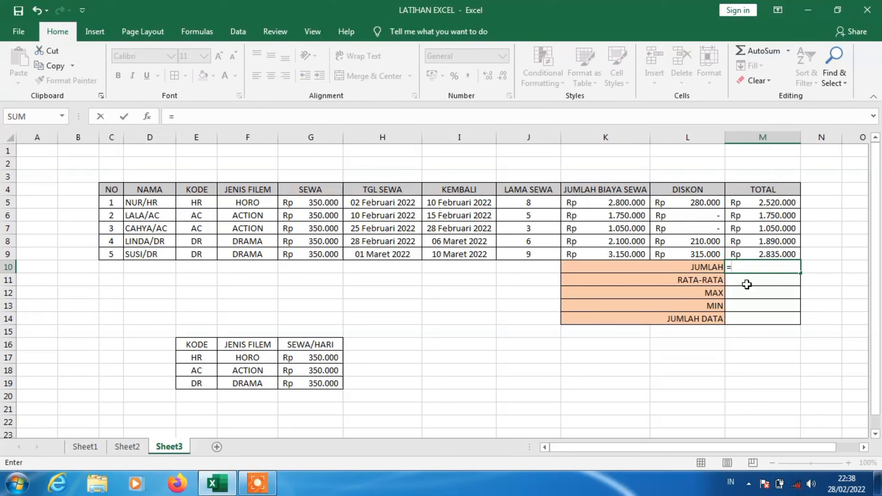
type("SUM")
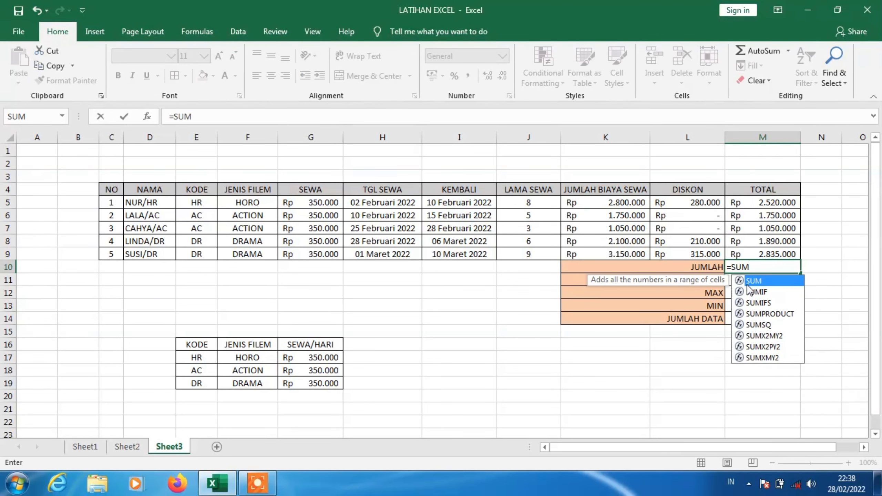
type("(")
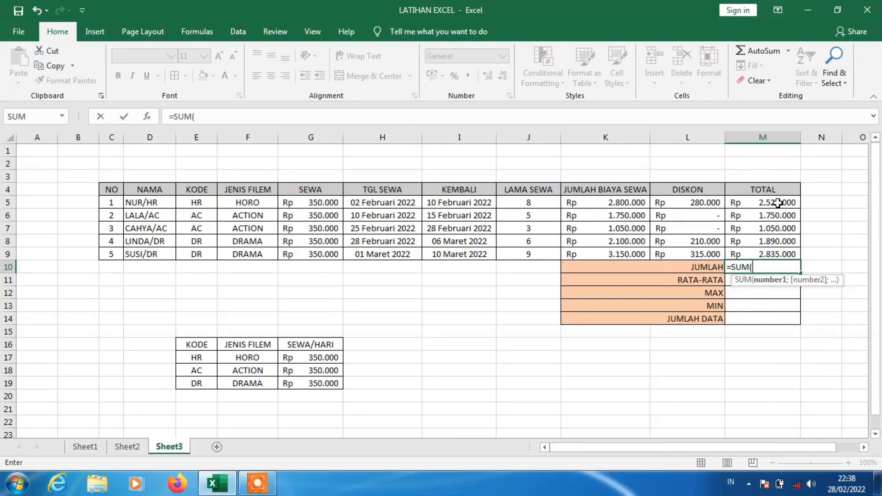
left_click_drag(778, 203, 776, 254)
type(")")
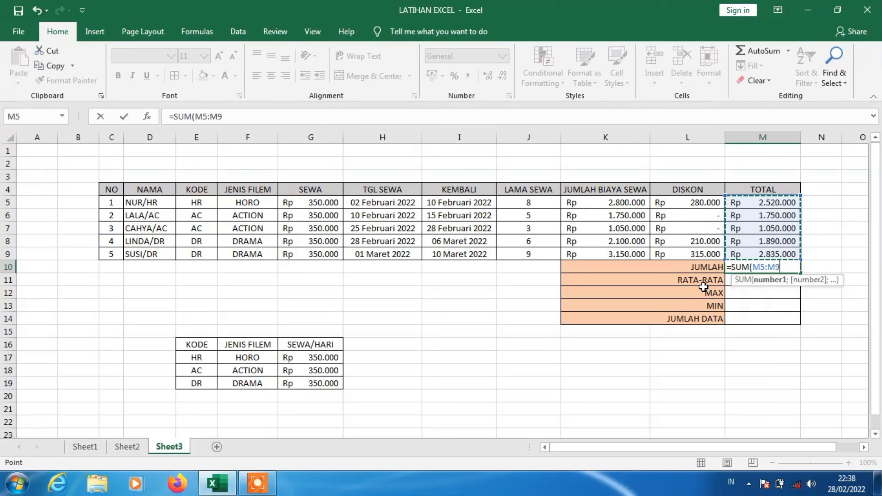
key("Return")
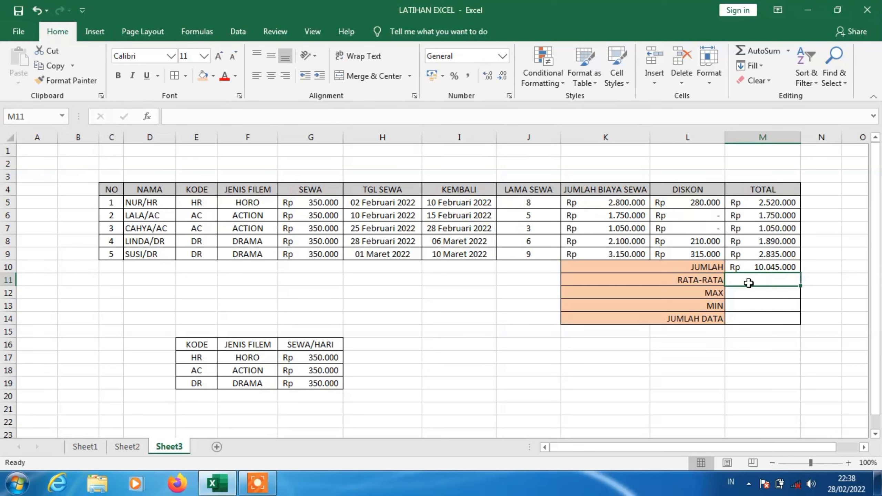
Step: Calculate RATA-RATA in M11 with the formula =AVERAGE(M5:M9)
type("=AV")
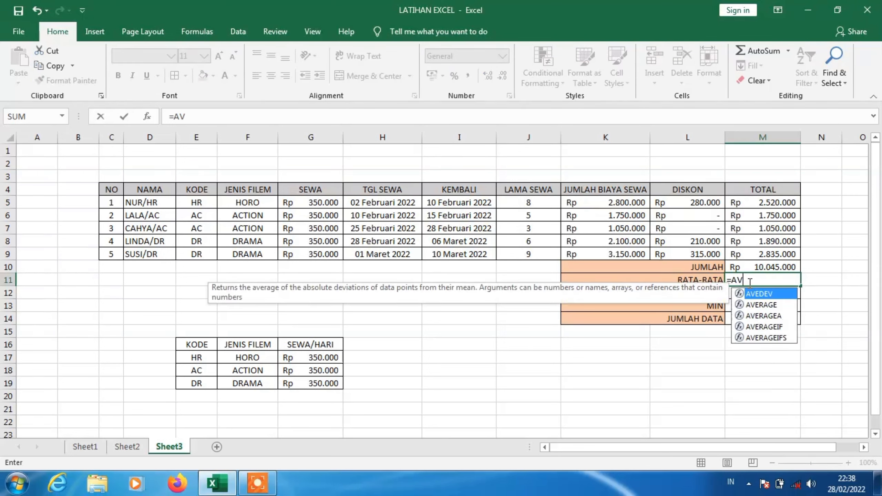
type("ERAGE")
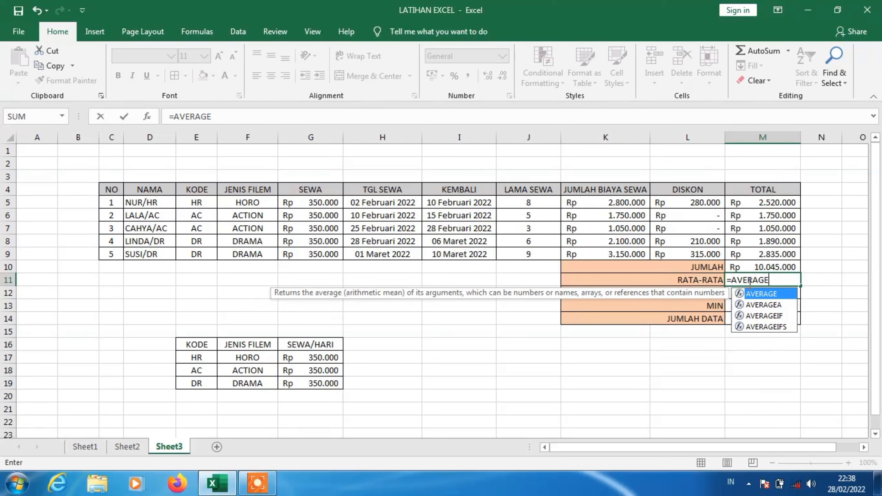
type("(")
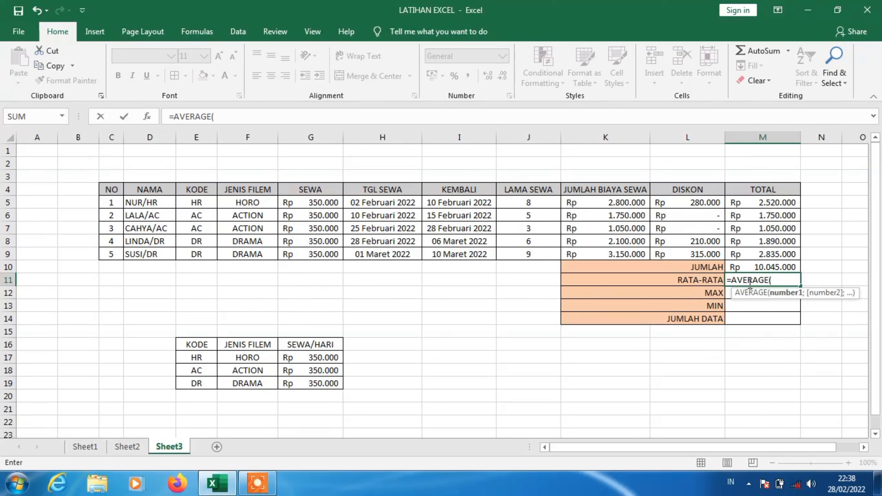
left_click(780, 203)
left_click_drag(779, 203, 778, 250)
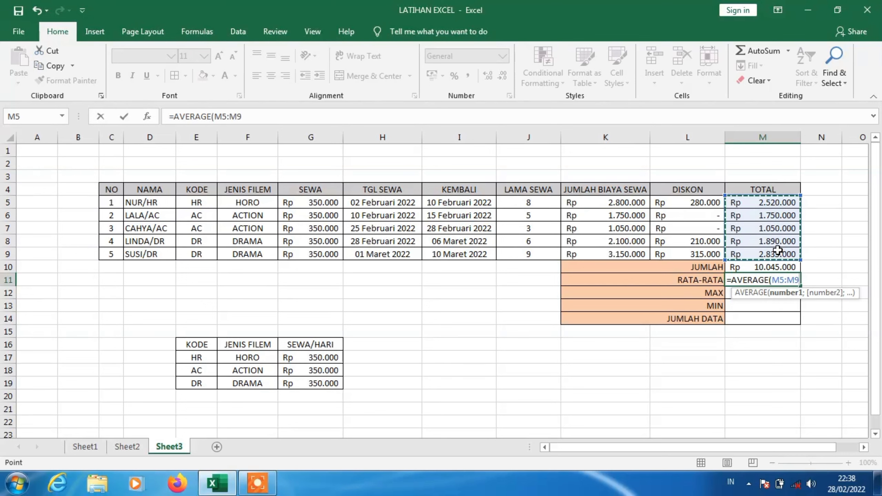
type(")")
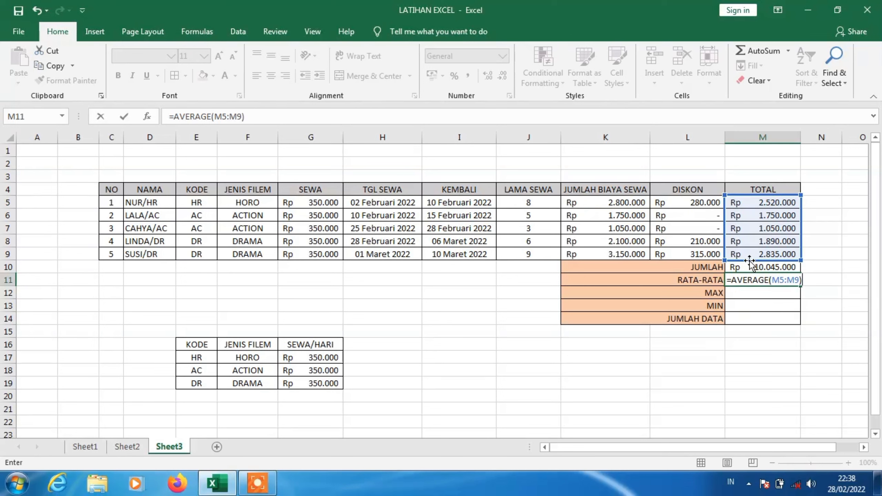
key("Return")
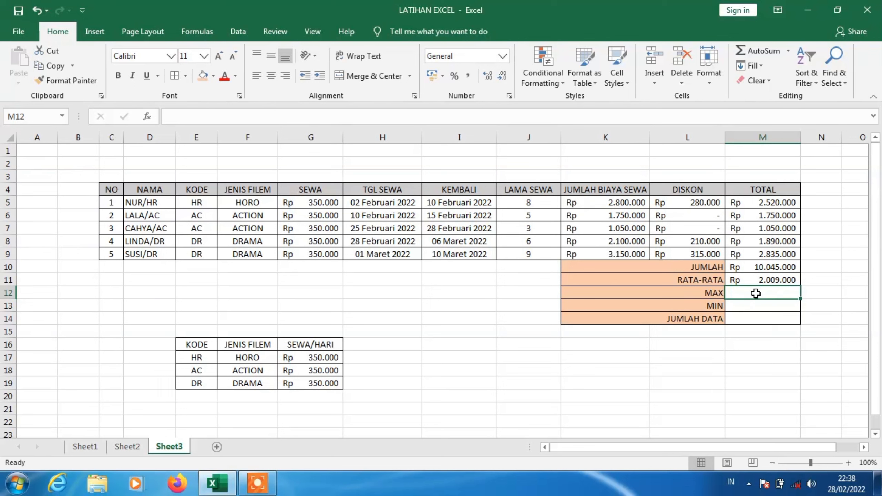
Step: Calculate the MAX value in M12 with the formula =MAX(M5:M9)
type("=")
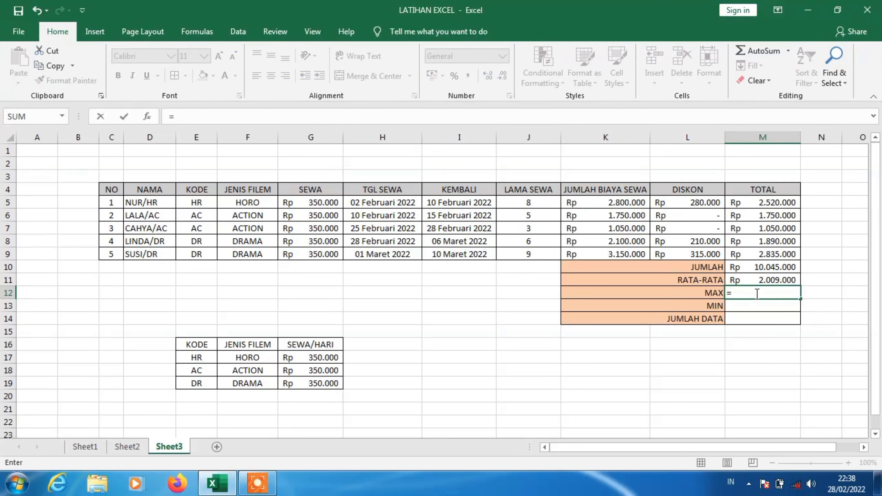
type("MAX")
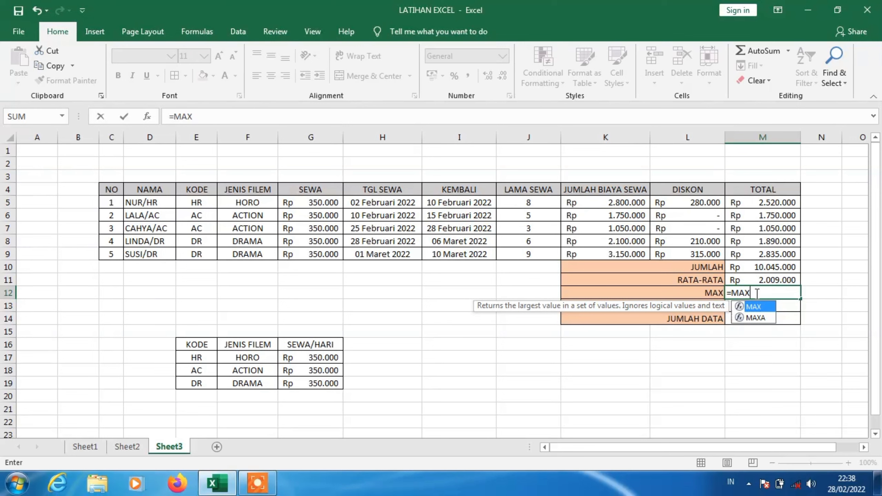
type("(")
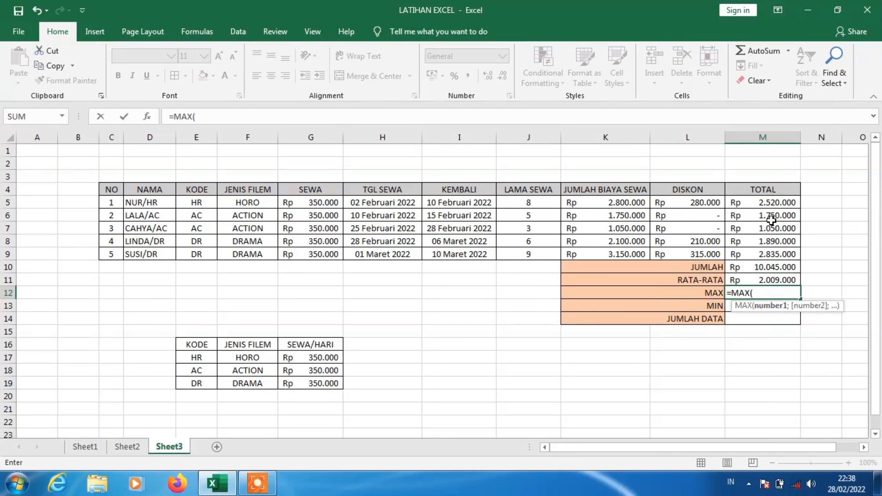
left_click_drag(771, 202, 771, 251)
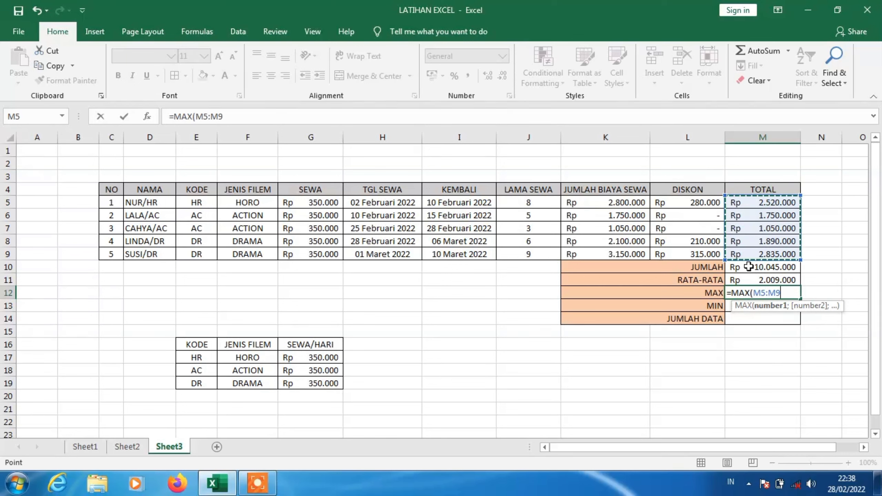
key("Return")
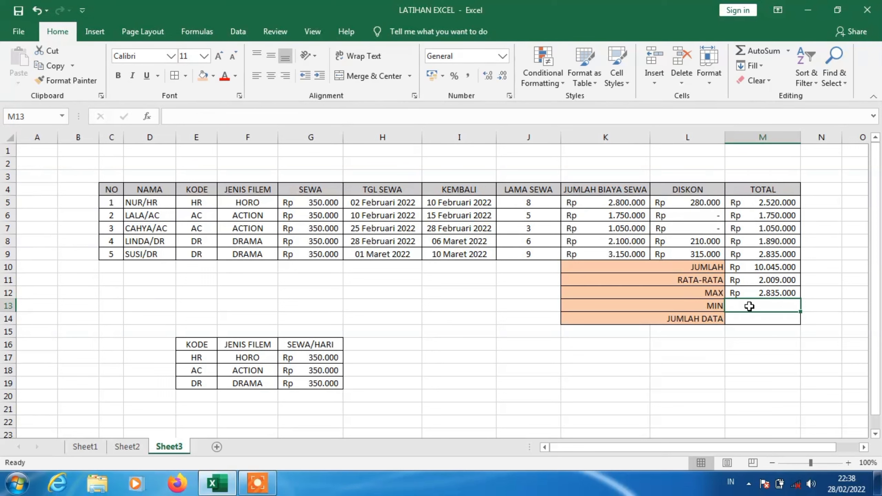
Step: Calculate the MIN value in M13 with the formula =MIN(M5:M9)
type("=MIN")
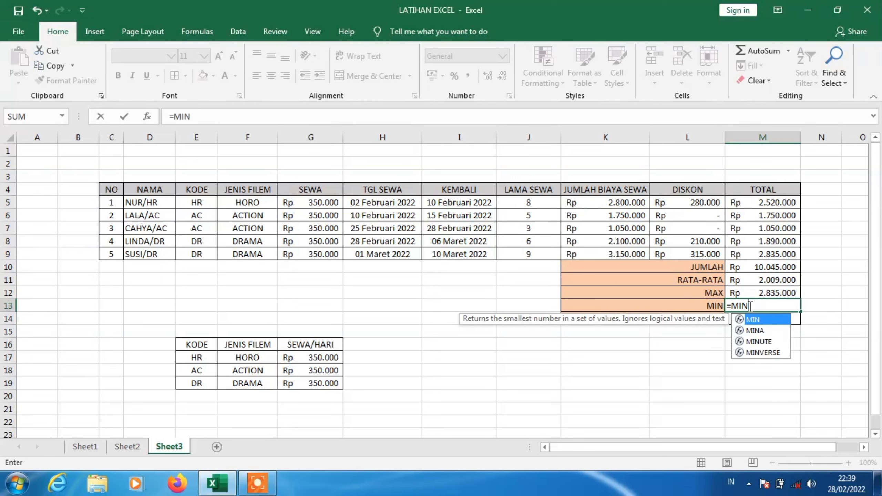
type("(")
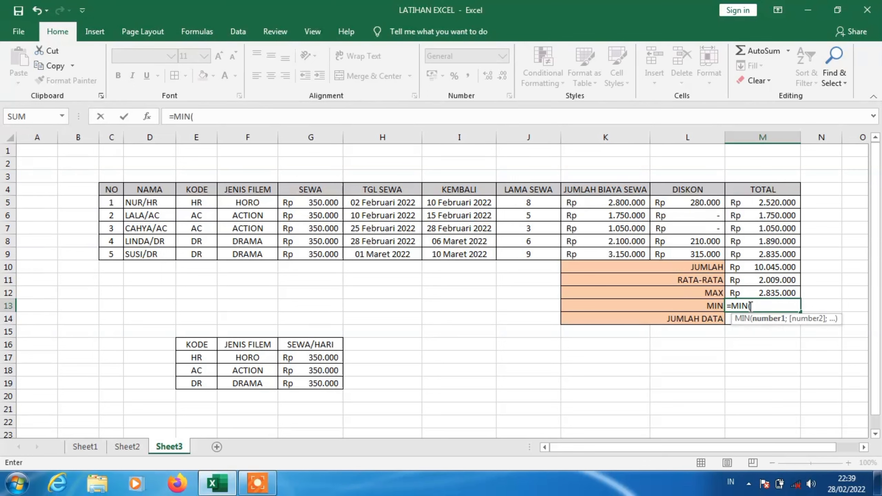
left_click(781, 201)
left_click_drag(782, 216, 784, 252)
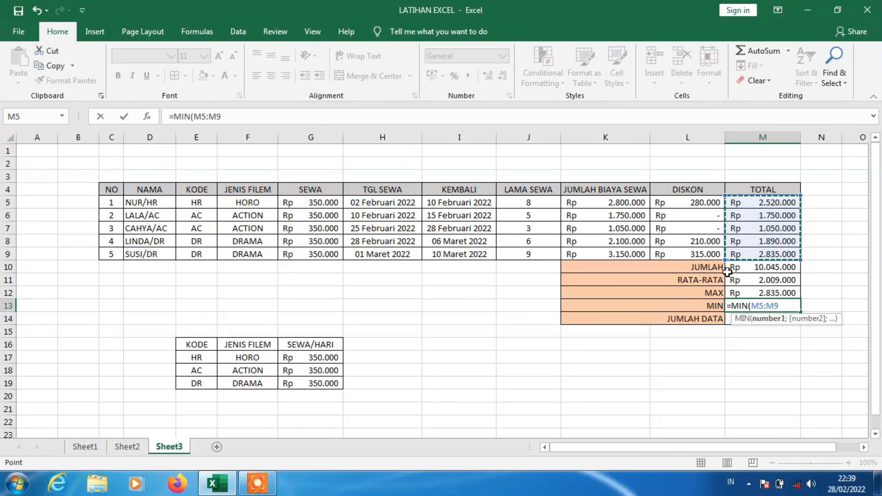
type(")")
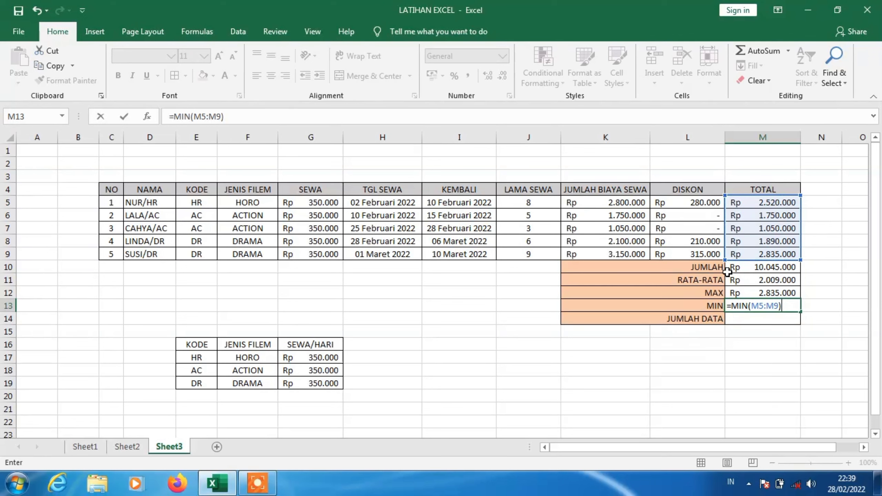
key("Return")
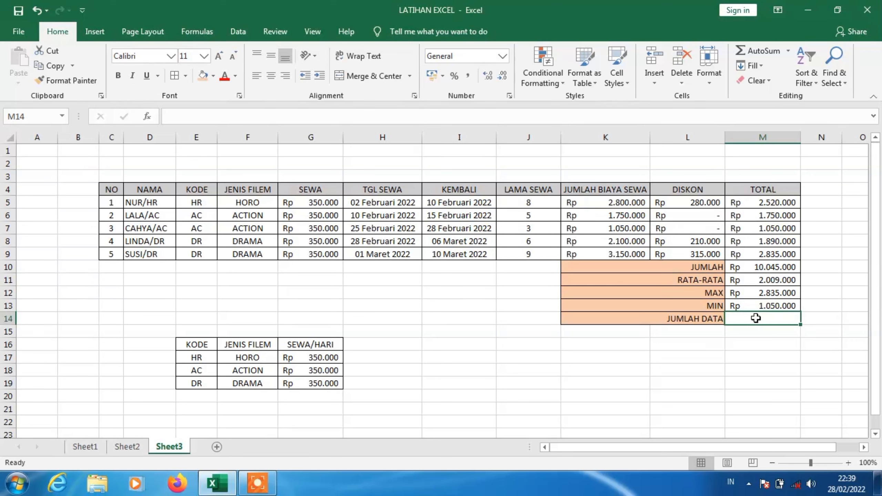
Step: Calculate JUMLAH DATA in M14 with =COUNT(M5:M9) and review the entered formula
type("=")
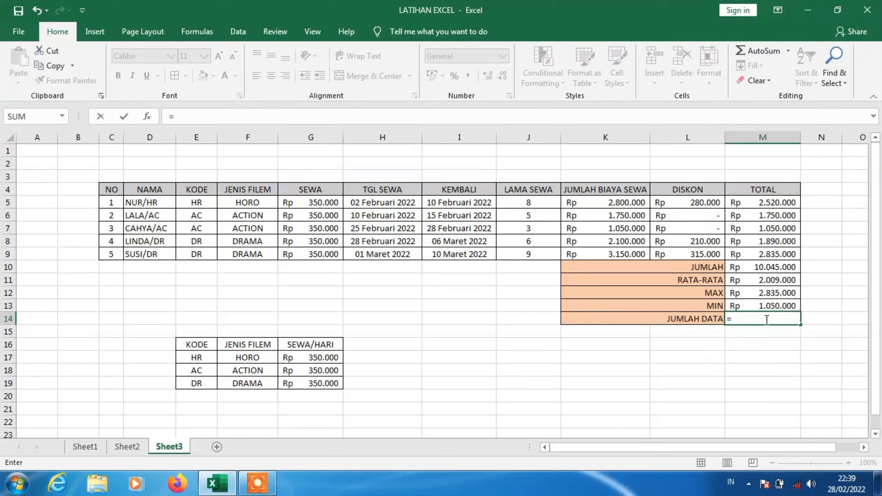
type("COUNT")
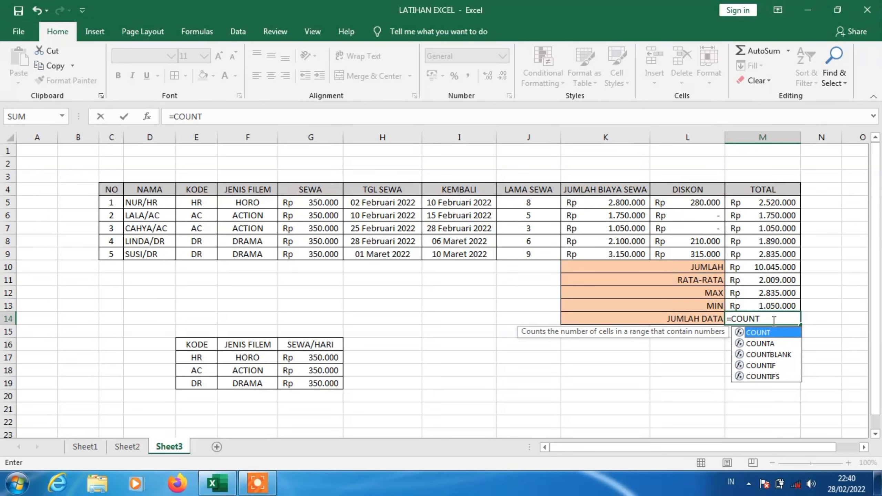
type("(")
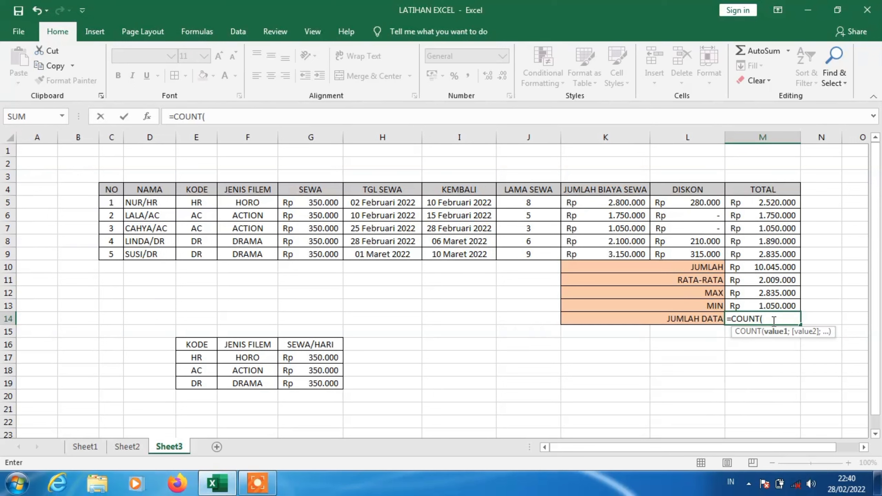
left_click(771, 207)
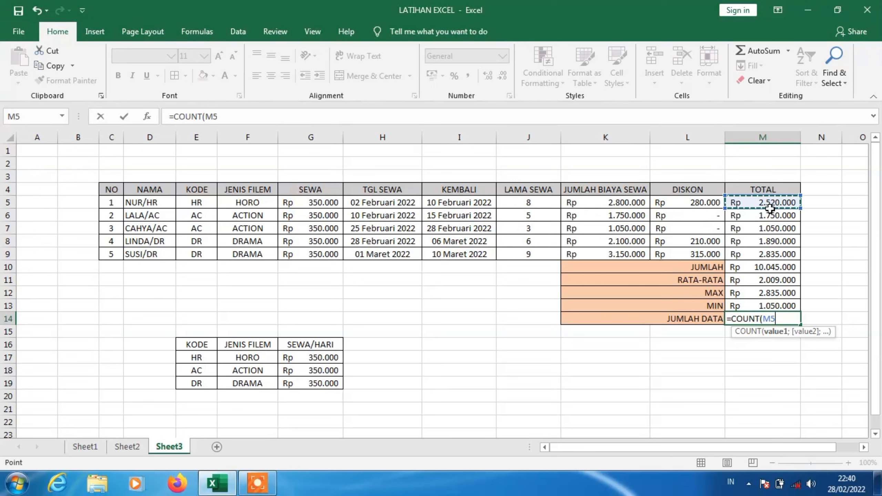
left_click_drag(770, 208, 769, 255)
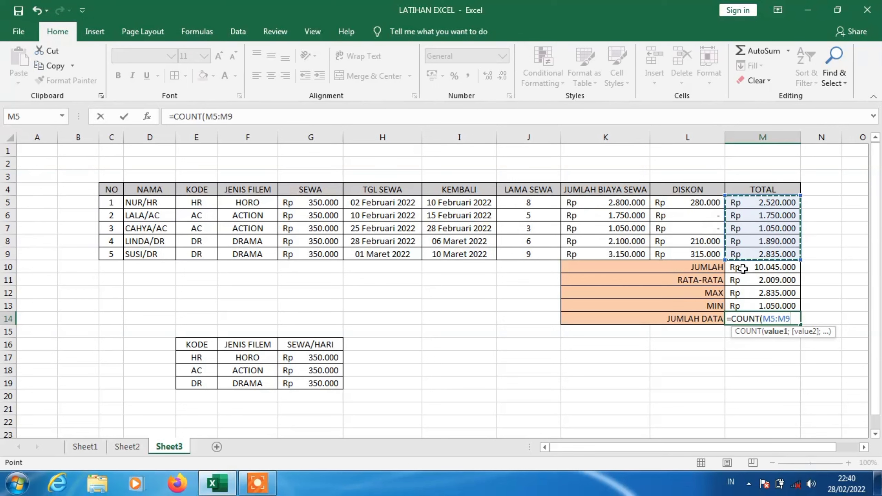
type(")")
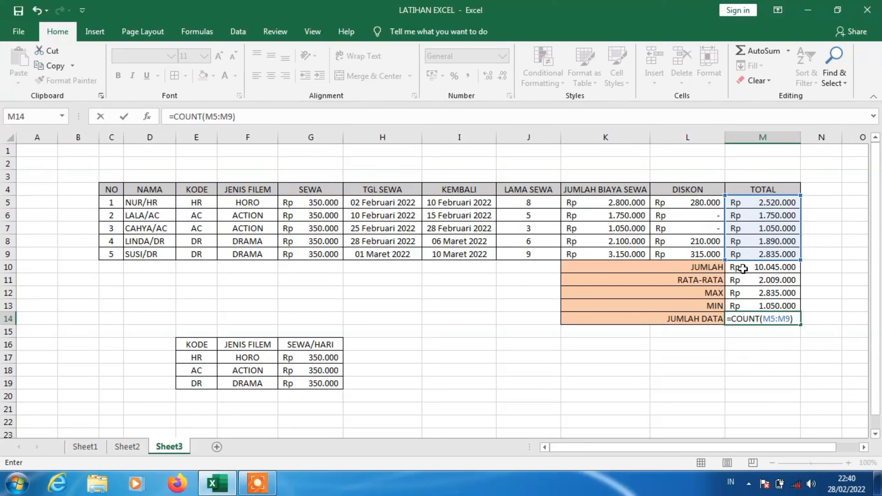
key("Return")
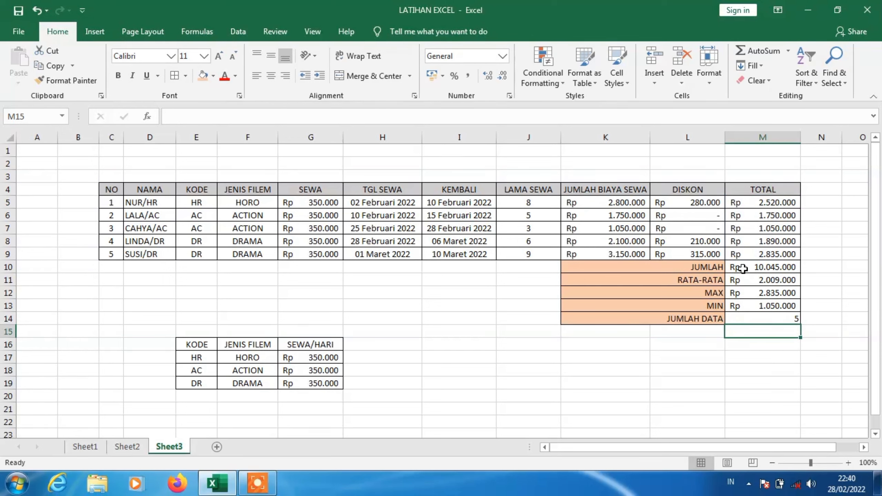
left_click(770, 319)
left_click(250, 117)
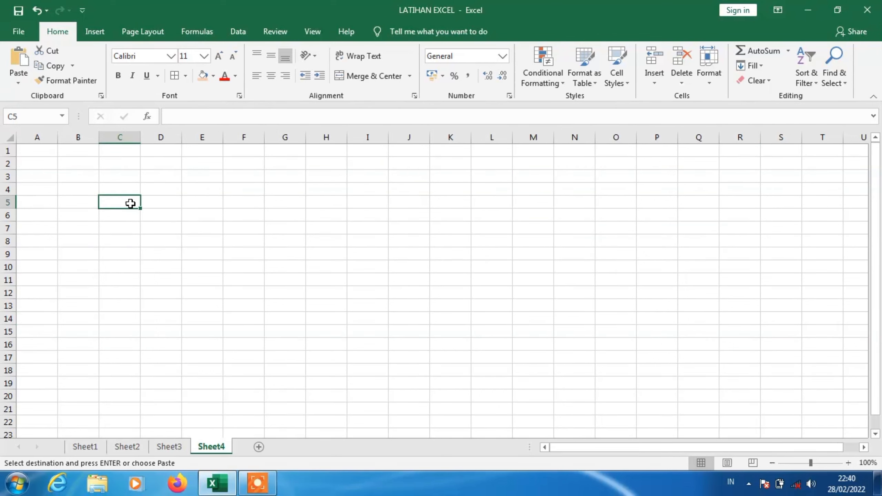
Step: Centre the contents of the film-by-month table C5:F8 on Sheet4 and apply All Borders to it
right_click(130, 203)
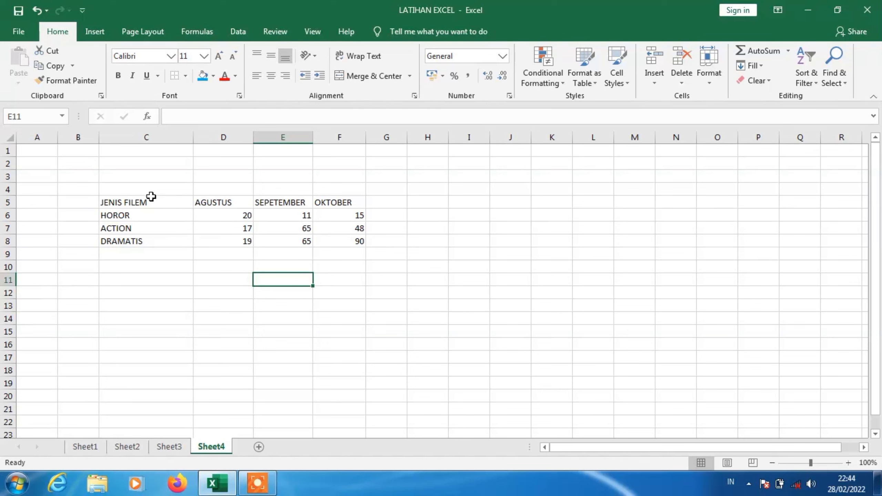
left_click_drag(148, 205, 347, 243)
left_click(274, 78)
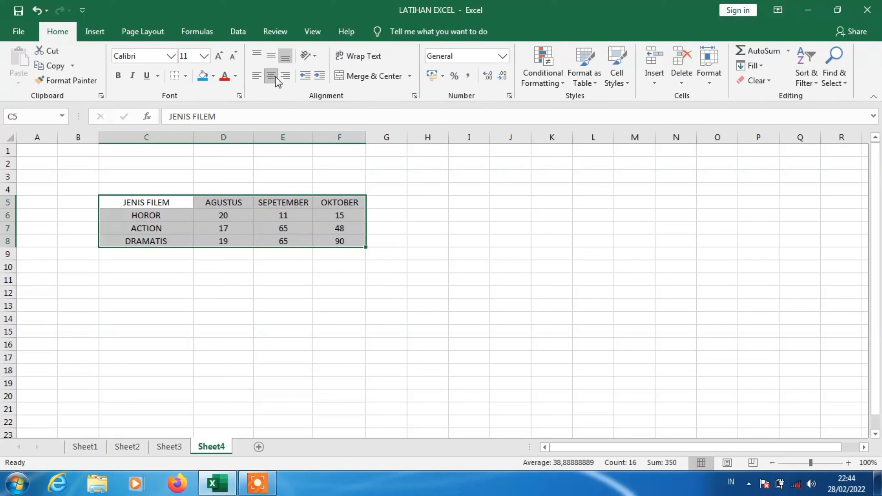
left_click(185, 76)
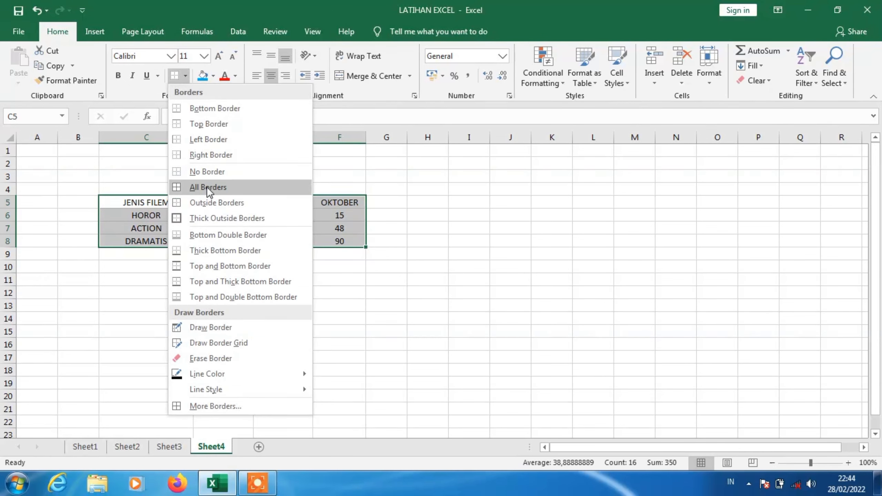
left_click(208, 187)
left_click(223, 275)
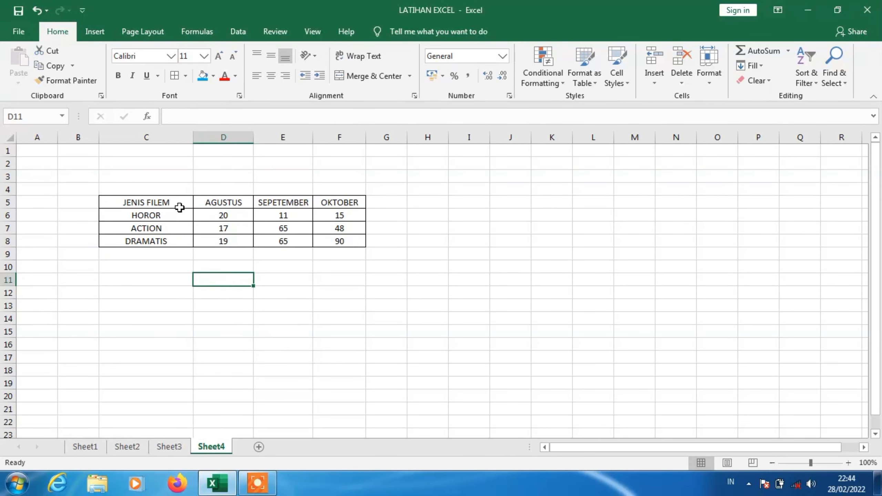
Step: Fill the header row C5:F5 of the film table with a light gold theme colour
left_click_drag(163, 203, 350, 202)
left_click(214, 77)
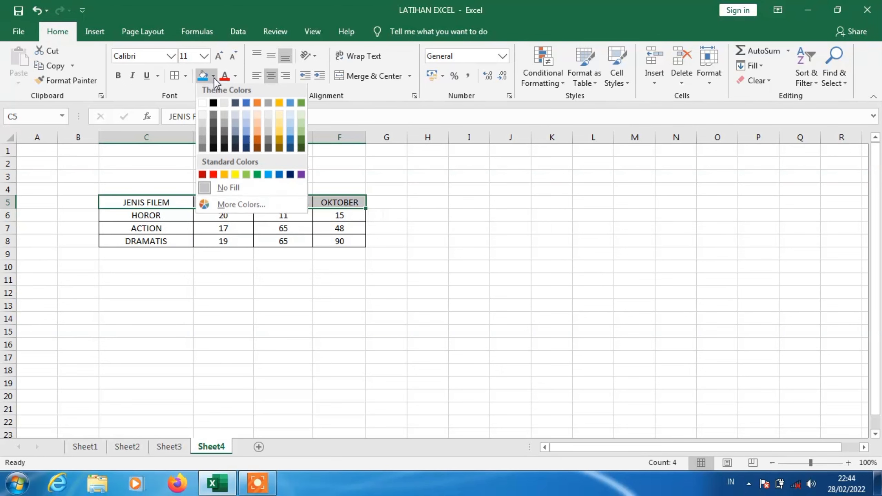
left_click(278, 134)
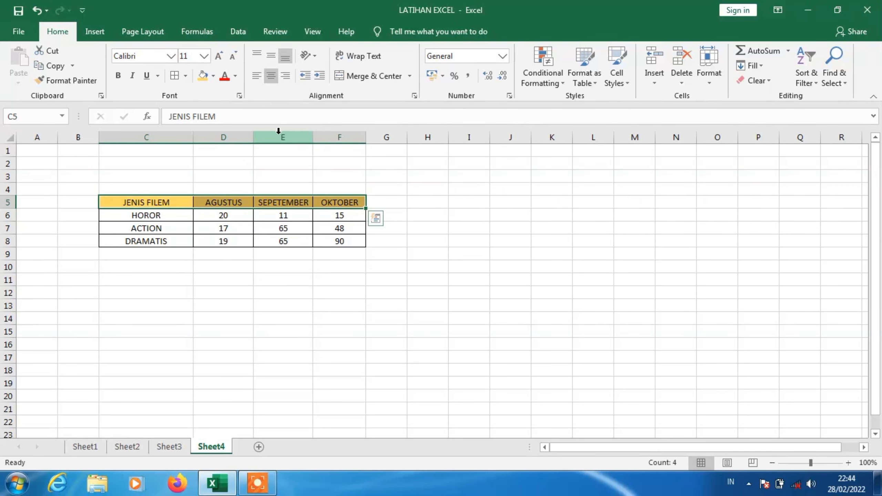
left_click(330, 271)
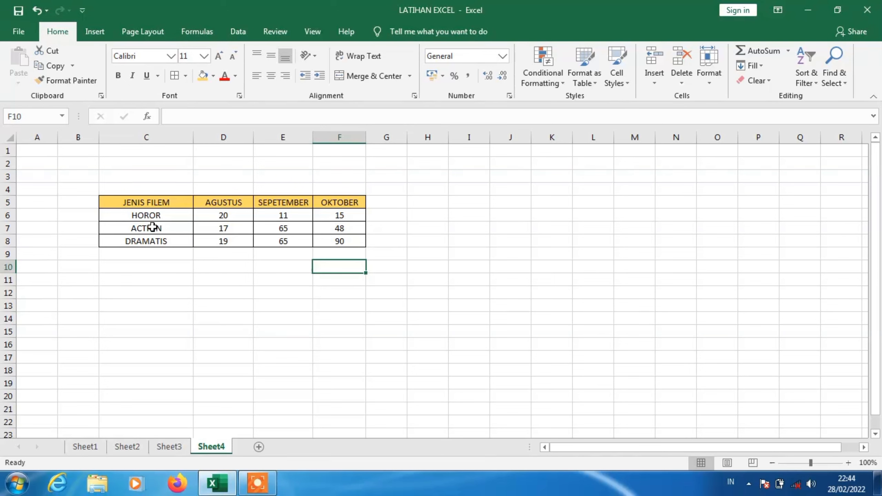
Step: Start inserting a chart from the film table C5:F8 and show the full list of chart types
left_click_drag(122, 200, 343, 242)
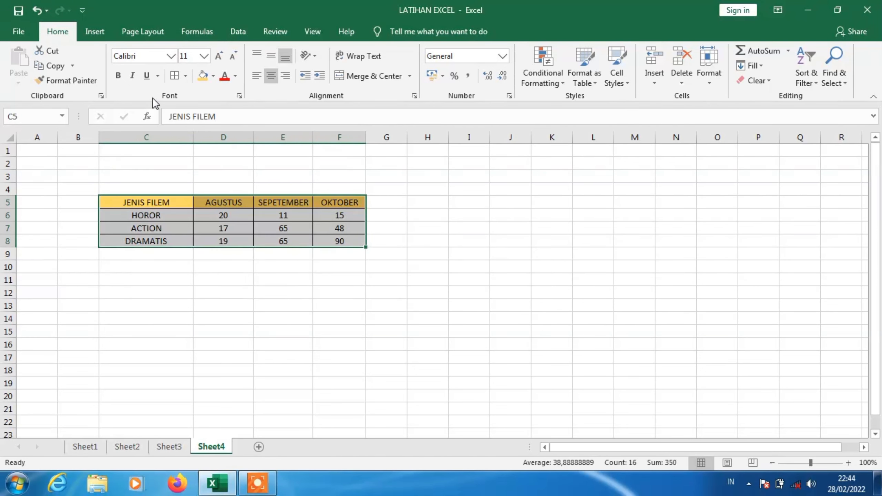
left_click(94, 34)
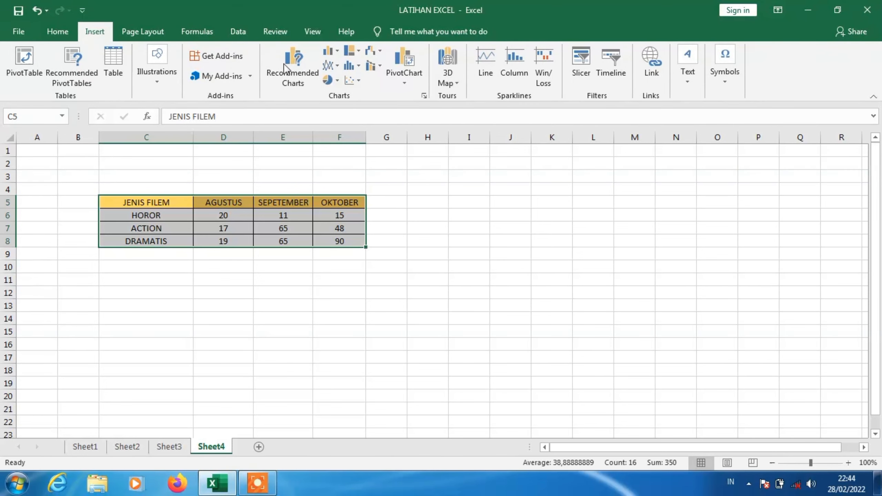
left_click(297, 76)
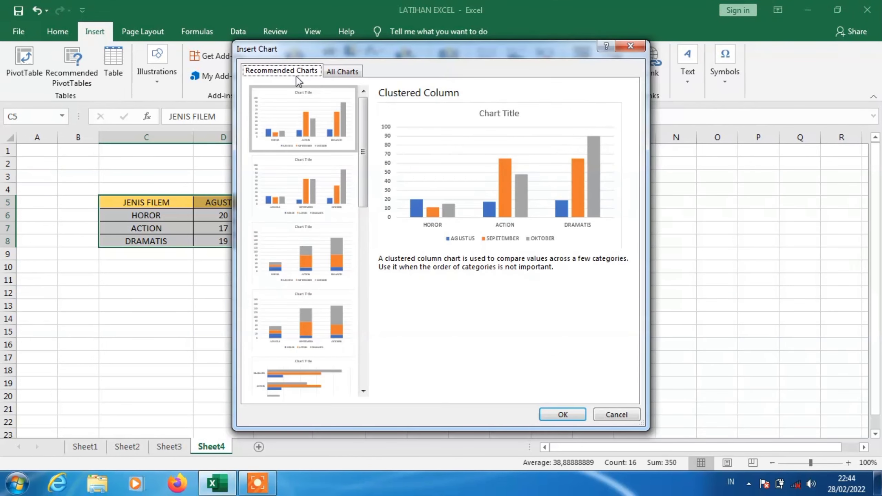
mouse_move(360, 121)
left_mouse_down()
mouse_move(365, 253)
mouse_move(358, 130)
left_mouse_up()
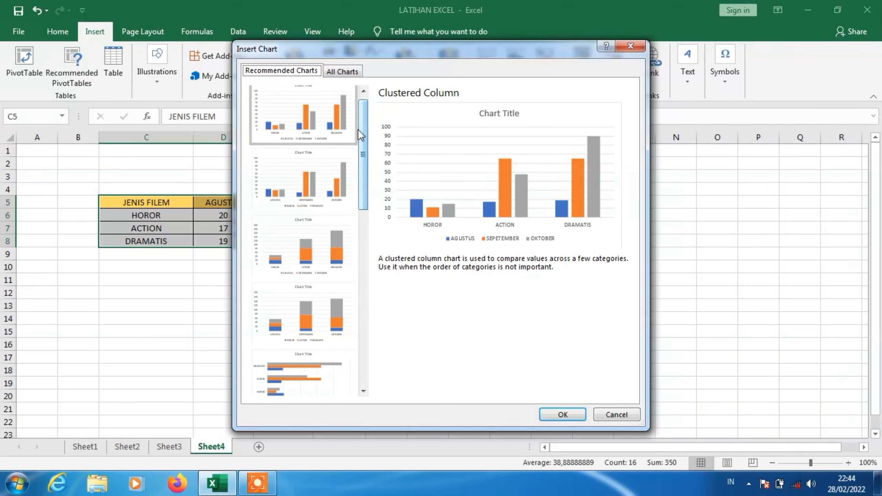
left_click(342, 71)
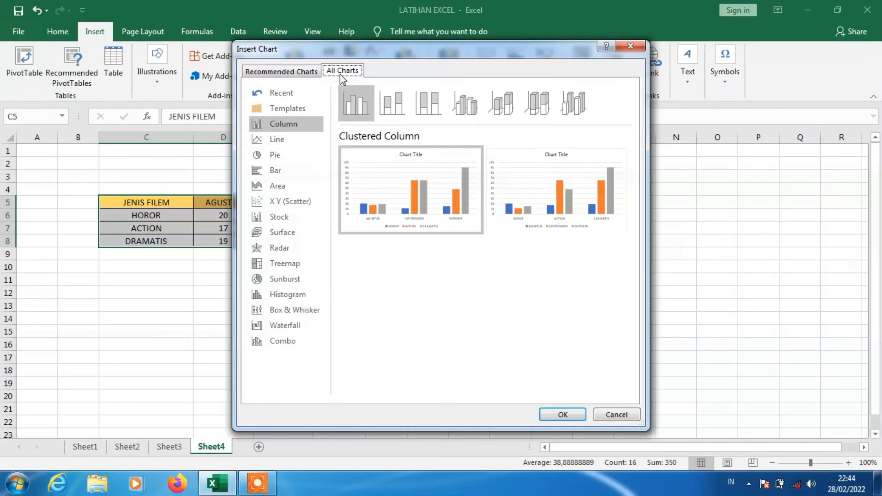
Step: Preview the Line, Pie, Bar, Area, Combo, Box & Whisker, Histogram and Sunburst chart types for the table
left_click(298, 142)
left_click(295, 155)
left_click(292, 173)
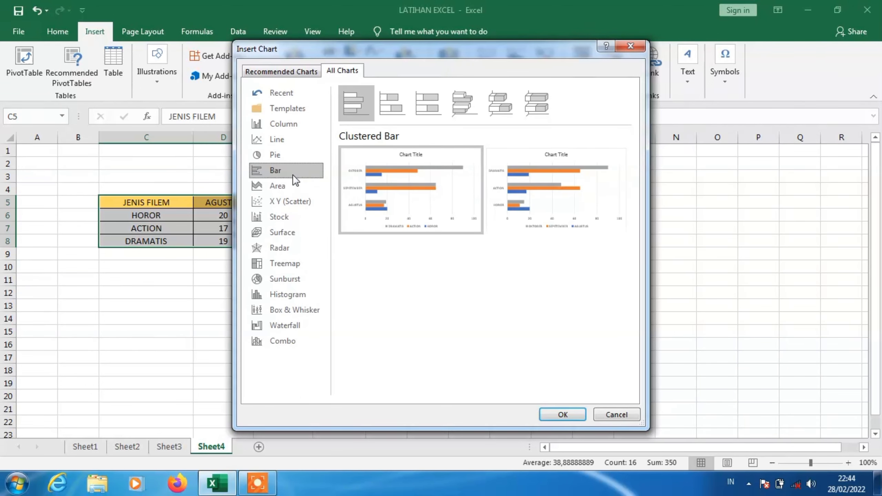
left_click(292, 189)
left_click(296, 339)
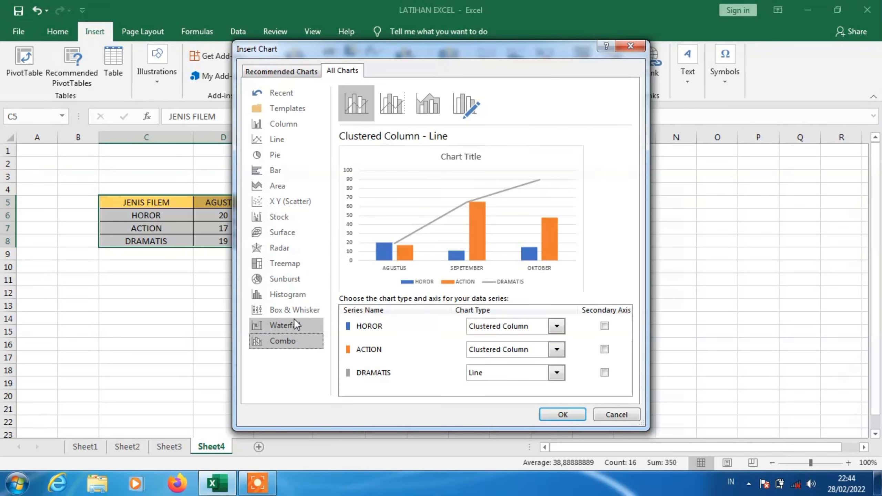
left_click(294, 313)
left_click(291, 294)
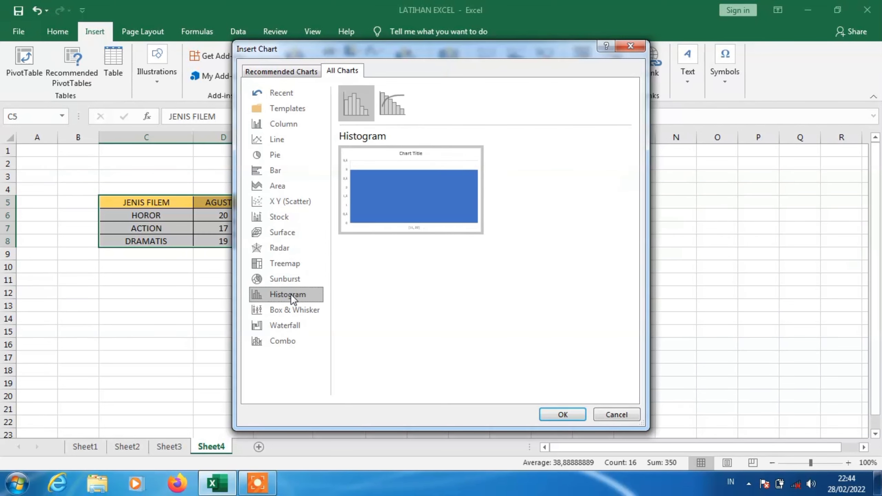
left_click(286, 273)
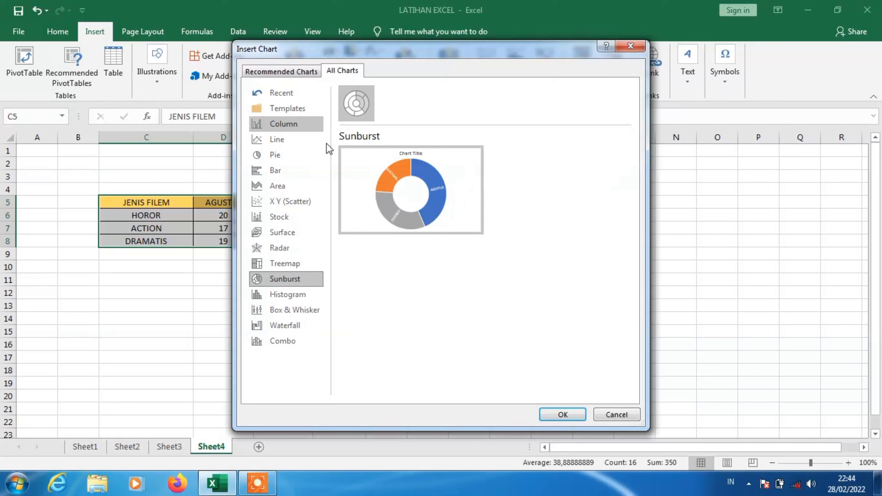
Step: Insert a 3-D Column chart with the film types as categories and the months as series, and place it beside the table
left_click(292, 124)
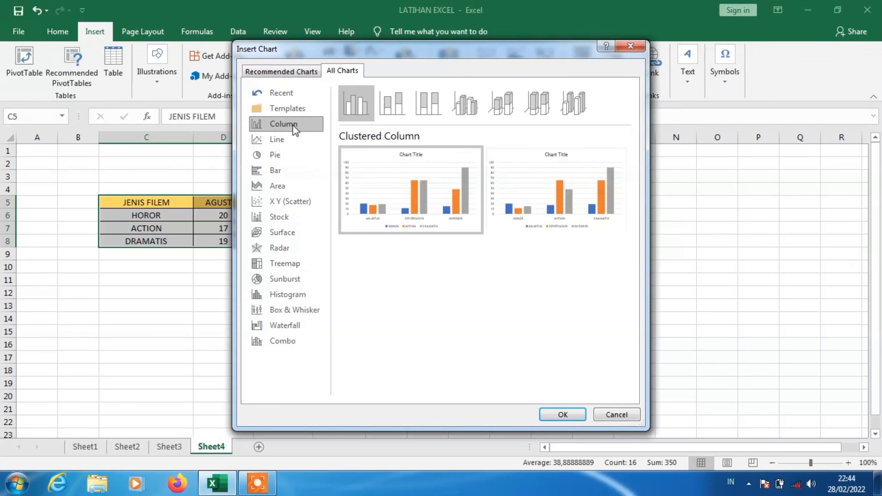
left_click(569, 107)
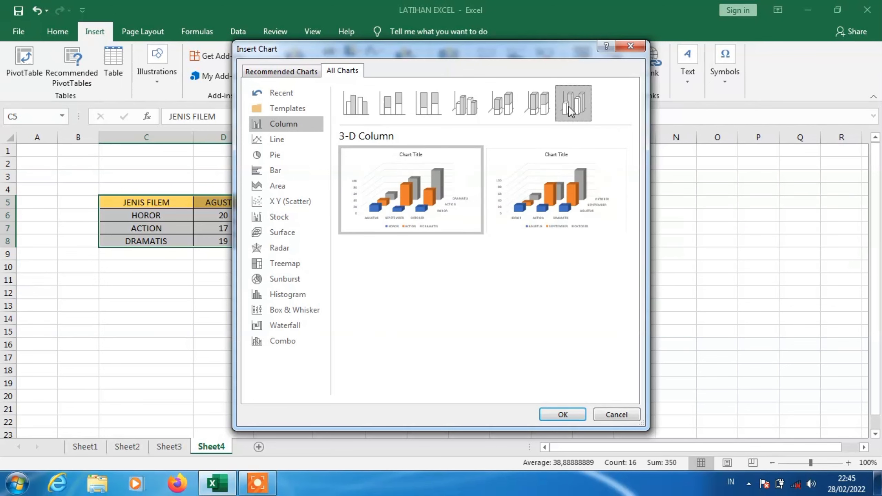
mouse_move(558, 172)
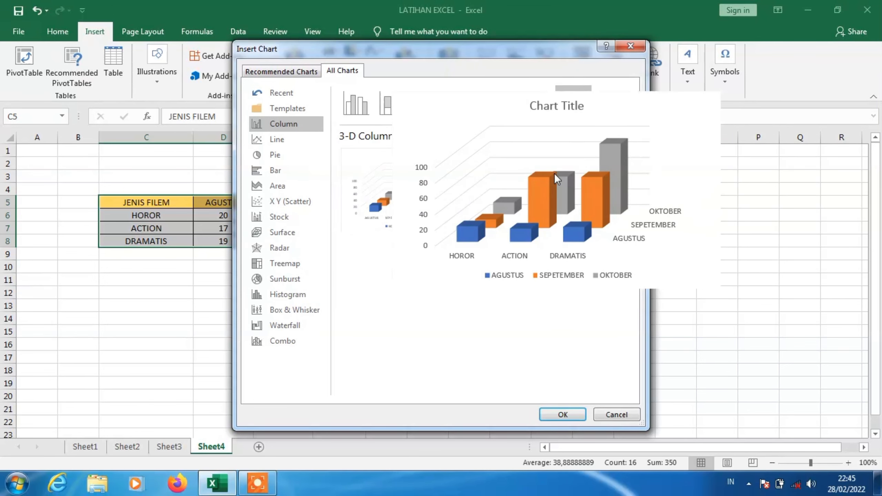
left_click(555, 173)
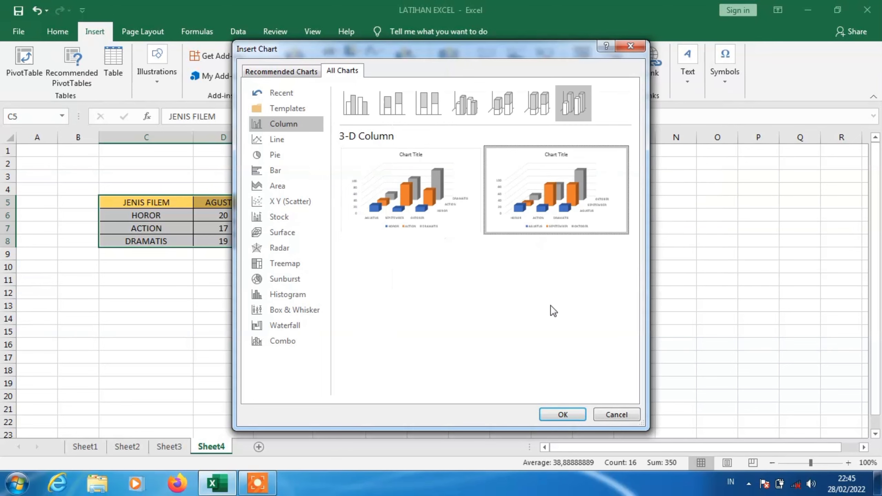
left_click(560, 415)
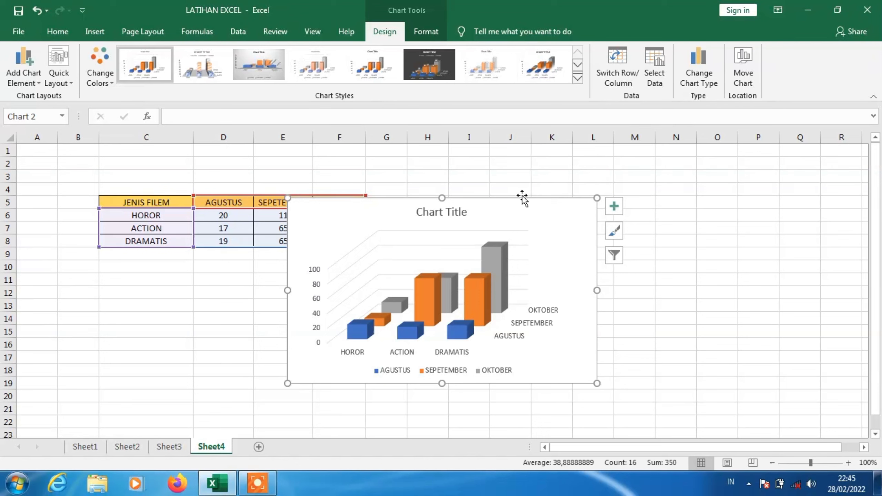
left_click_drag(526, 199, 610, 200)
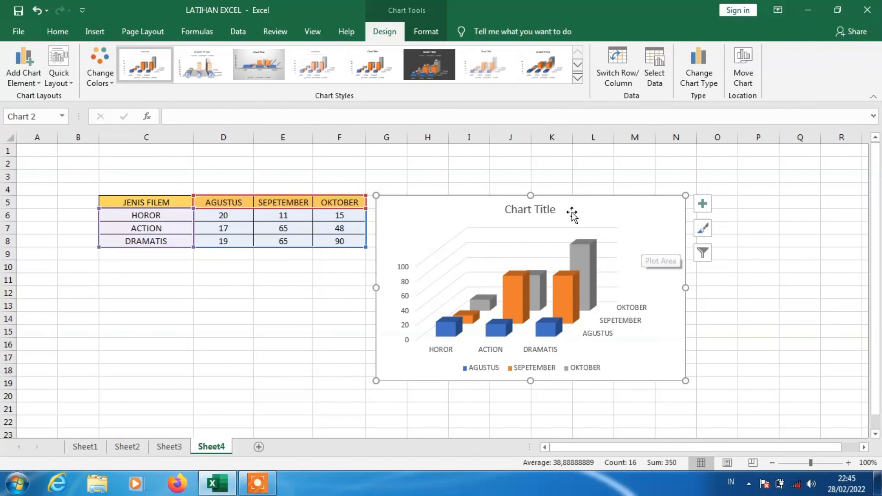
Step: Change the chart title to "Diagram Penjualan Filem Tahun 2022"
left_click(544, 212)
double_click(544, 212)
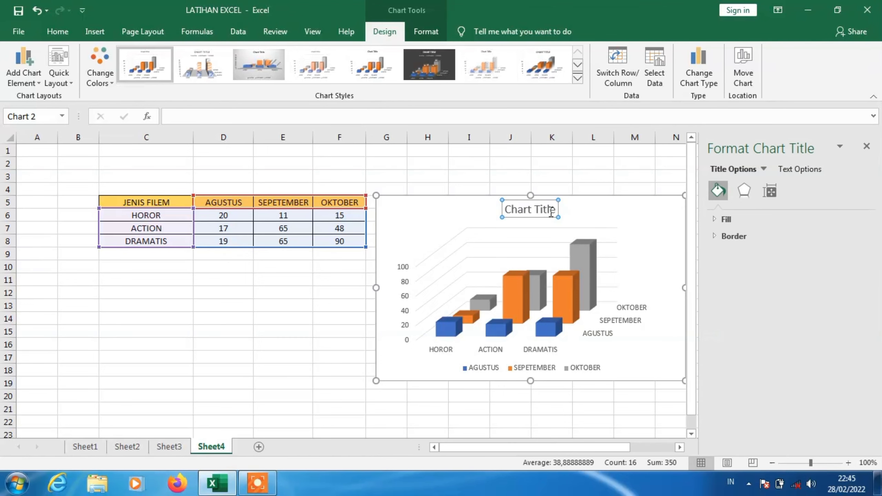
left_click_drag(556, 211, 506, 209)
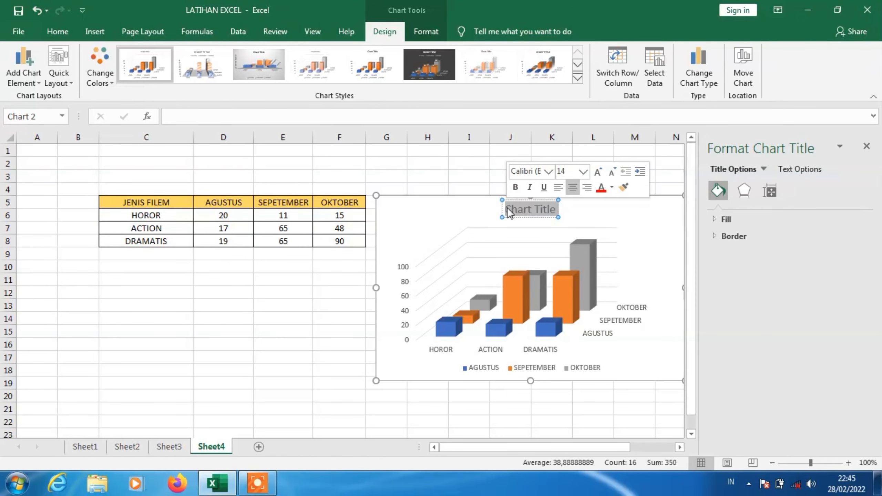
type("Diagram Penjualan Filem Tahun 2022")
left_click(656, 247)
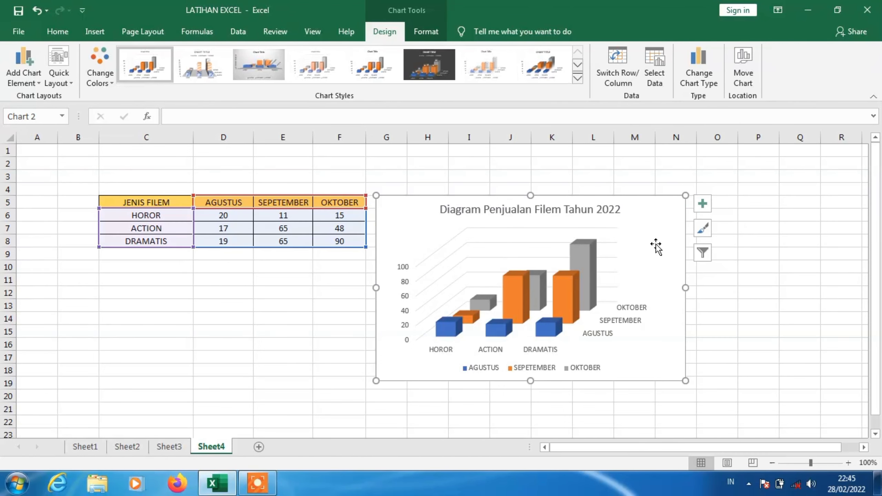
Step: Add axis titles to the chart and name the vertical value axis "Jumlah enjualan"
left_click(702, 204)
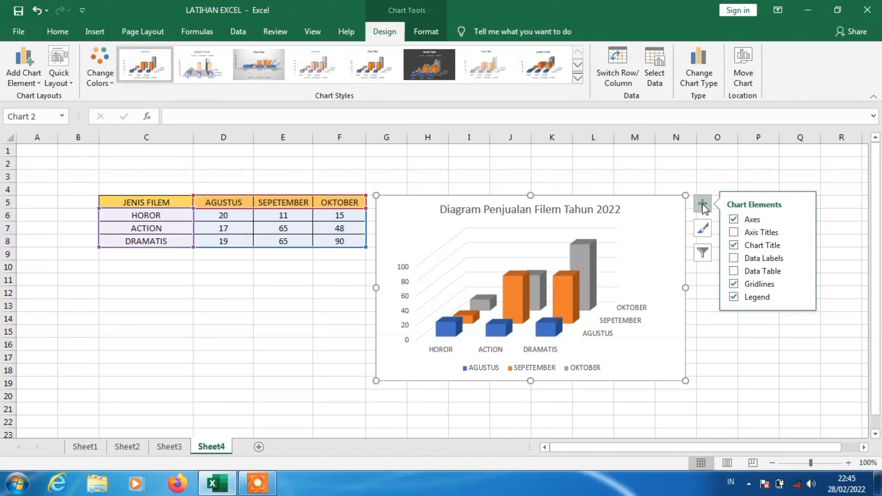
left_click(734, 233)
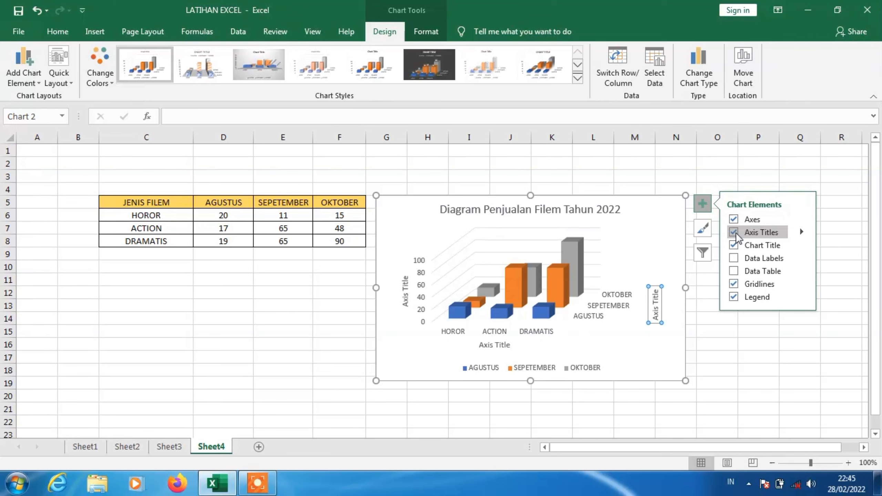
left_click(405, 298)
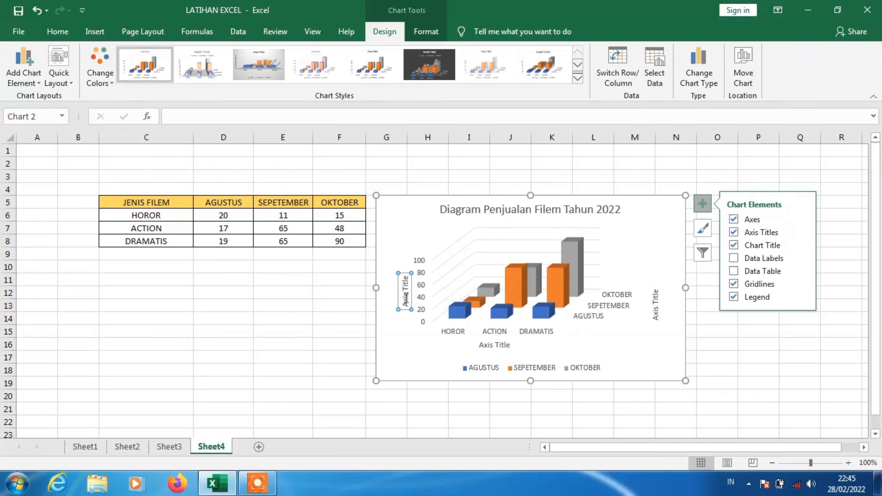
left_click(405, 297)
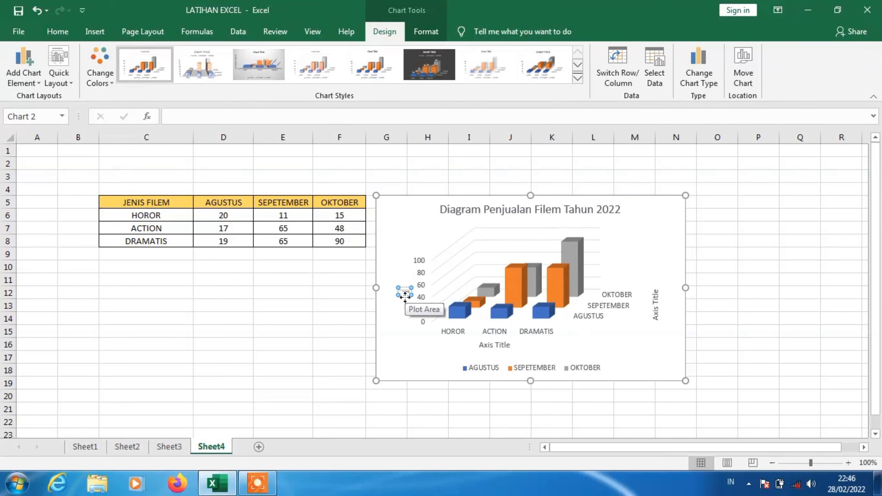
type("mlah")
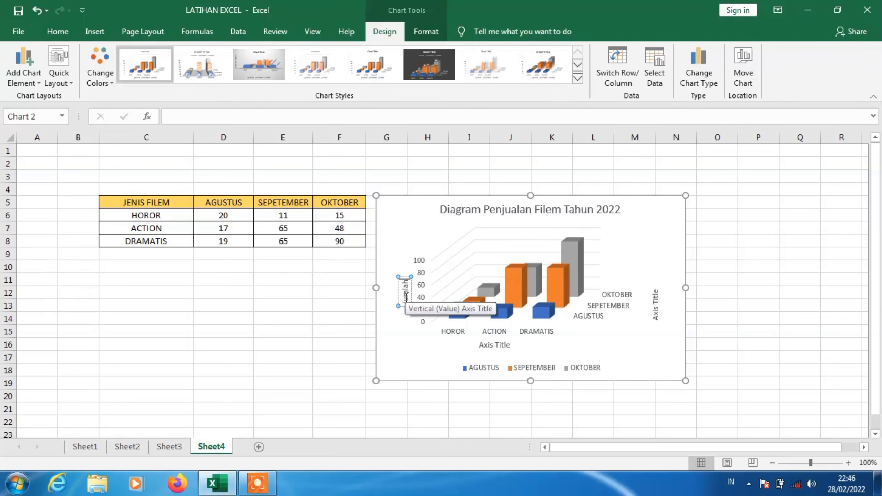
type(" enjualan")
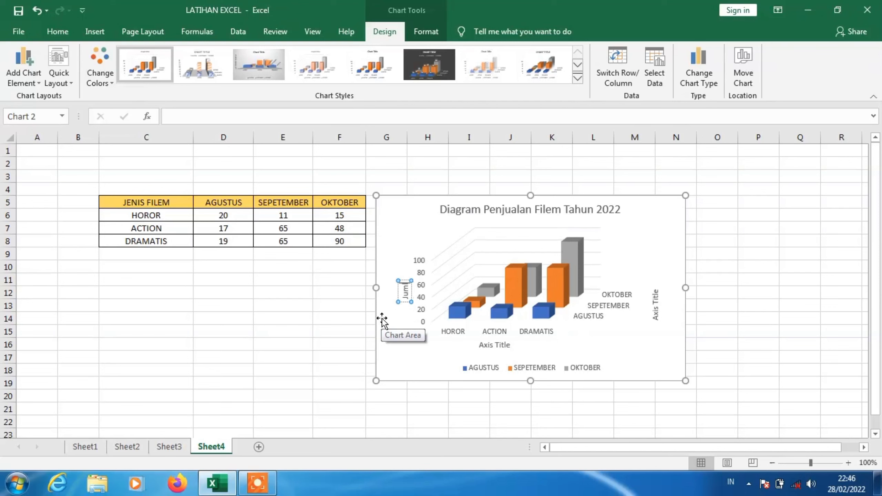
Step: Name the chart's depth axis "Bulan" and its horizontal axis "Jenis"
triple_click(656, 310)
key("BackSpace")
type("Bulan")
left_click(504, 345)
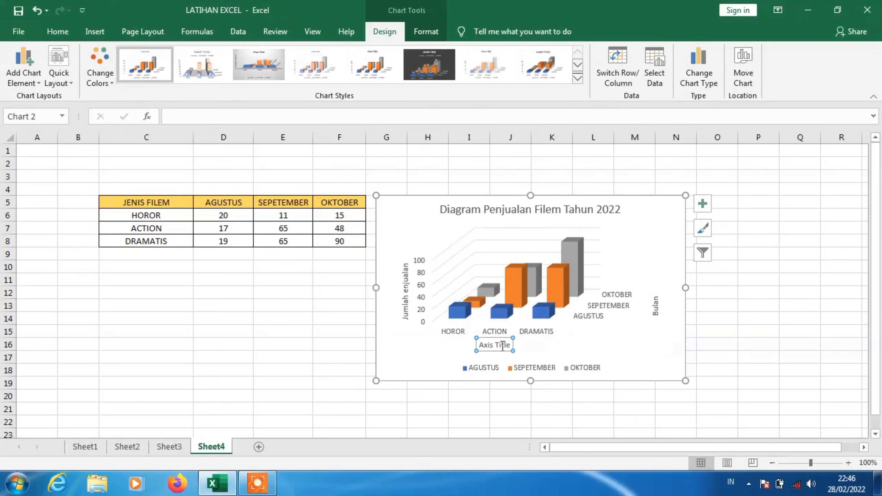
triple_click(504, 345)
key("BackSpace")
type("Jenis")
left_click(642, 351)
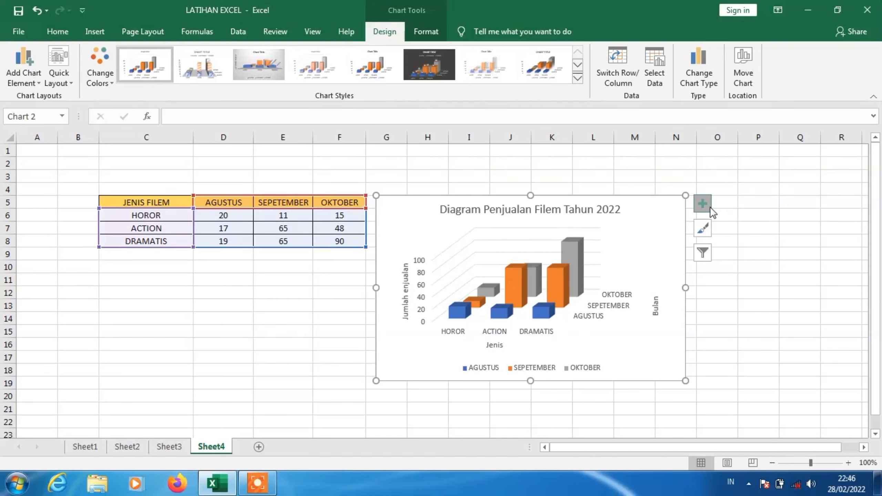
Step: Turn the chart's gridlines off and back on
left_click(702, 204)
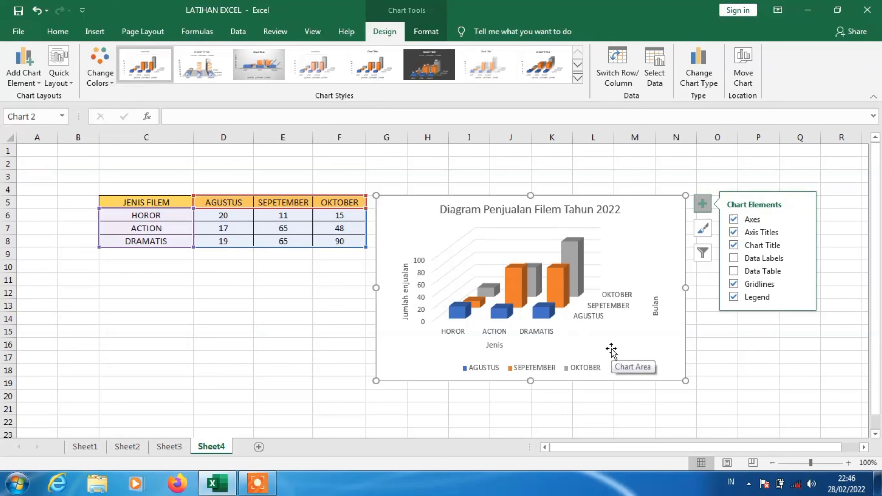
left_click(734, 285)
left_click(735, 287)
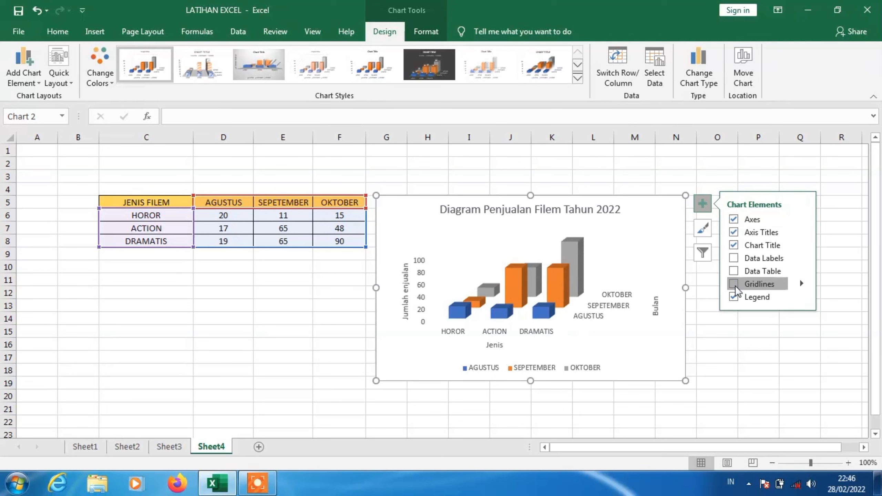
Step: Toggle the chart's legend off and on to compare both layouts, finishing with the legend removed
left_click(735, 299)
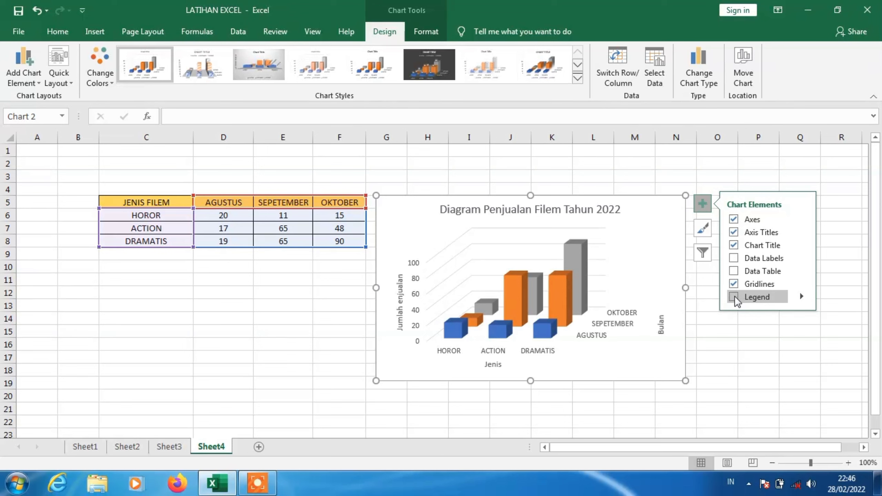
left_click(734, 297)
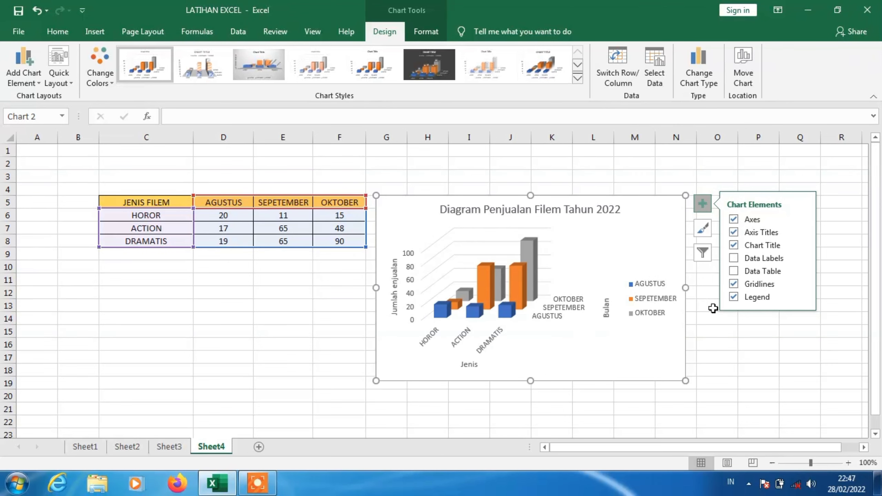
left_click(736, 299)
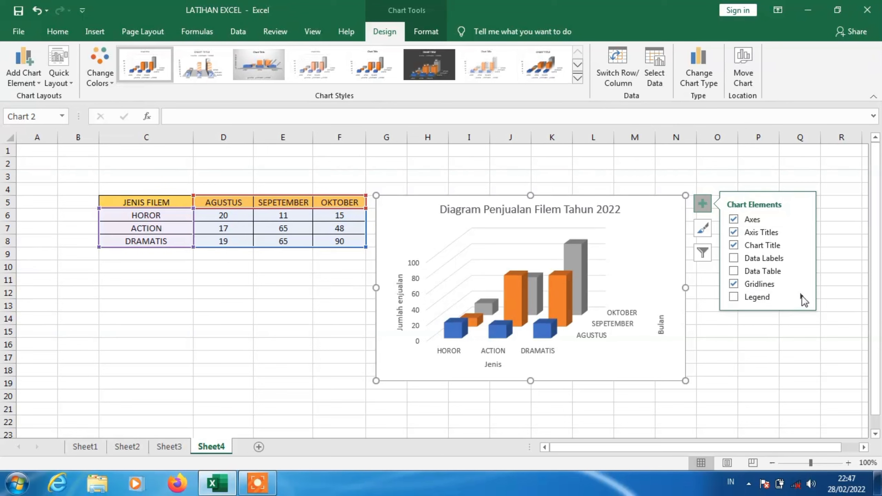
left_click(738, 298)
left_click(740, 298)
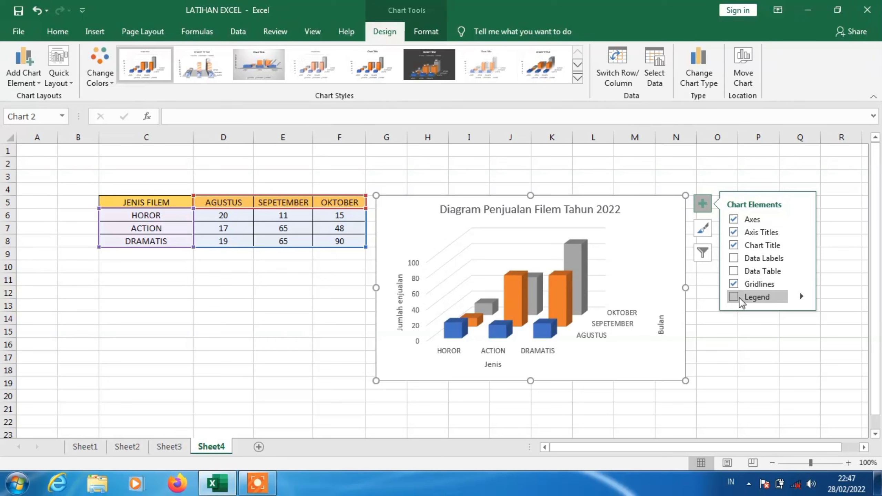
Step: Add data labels to the columns of the film sales chart
left_click(734, 262)
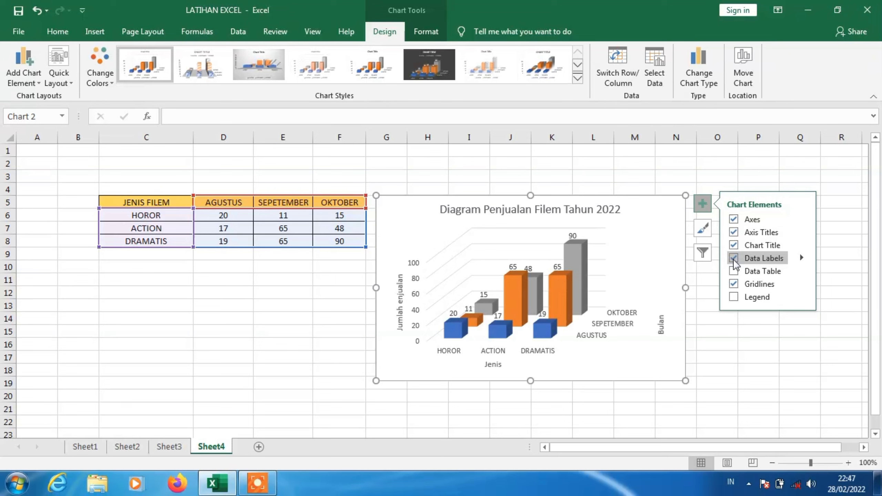
Step: Try the chart's data table and legend on and its gridlines off, restoring each setting and deselecting the chart
left_click(734, 275)
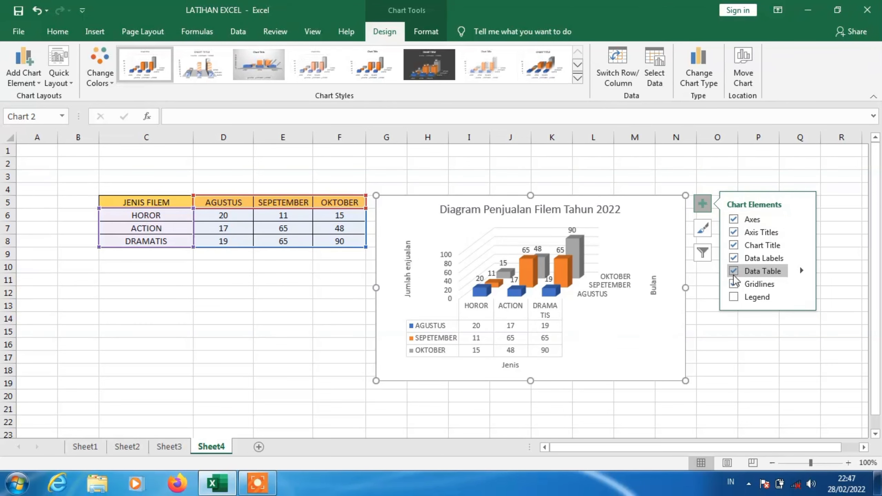
left_click(734, 297)
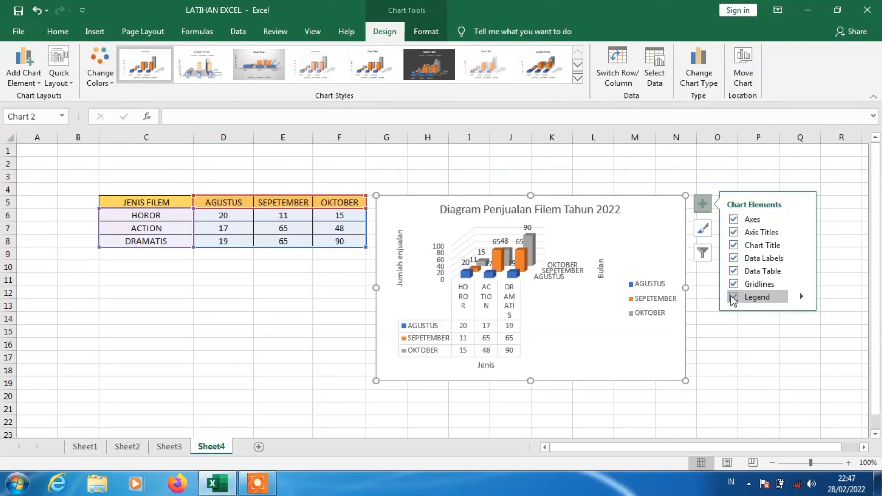
left_click(733, 297)
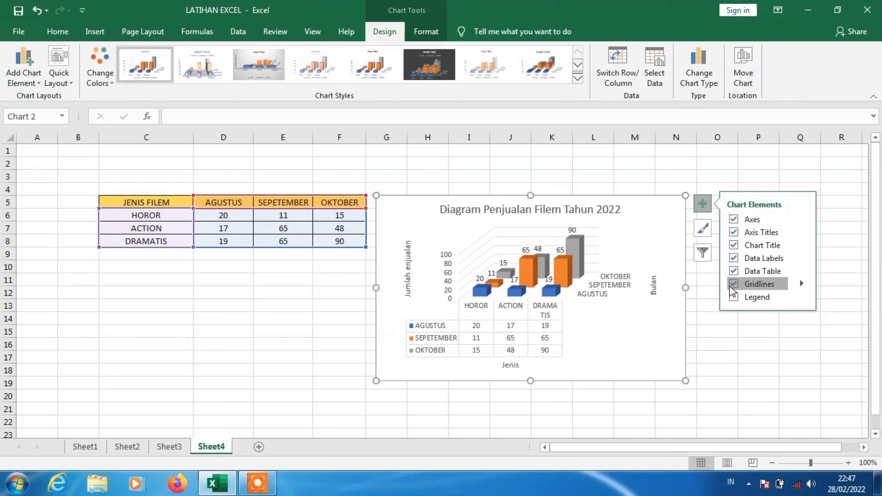
left_click(732, 287)
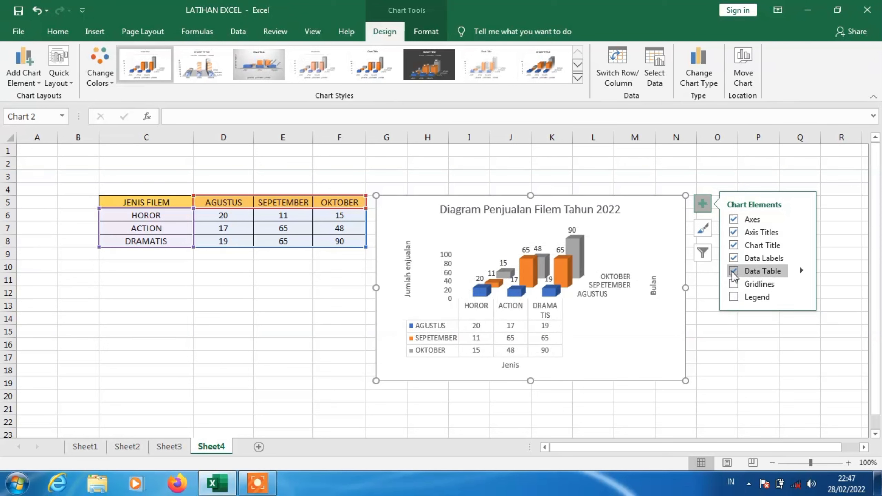
left_click(734, 275)
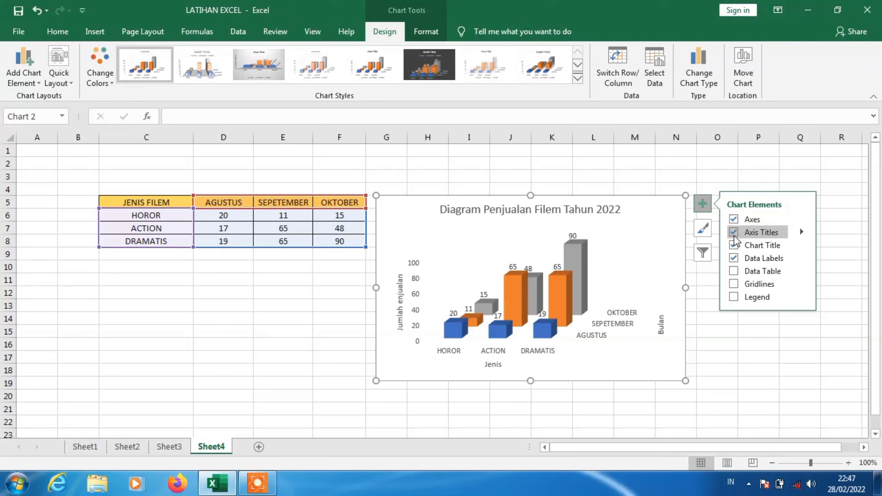
left_click(735, 285)
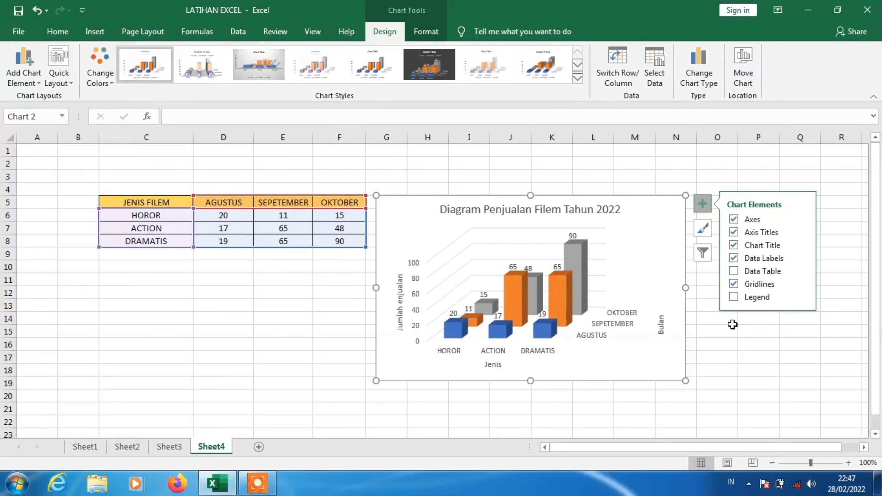
left_click(755, 350)
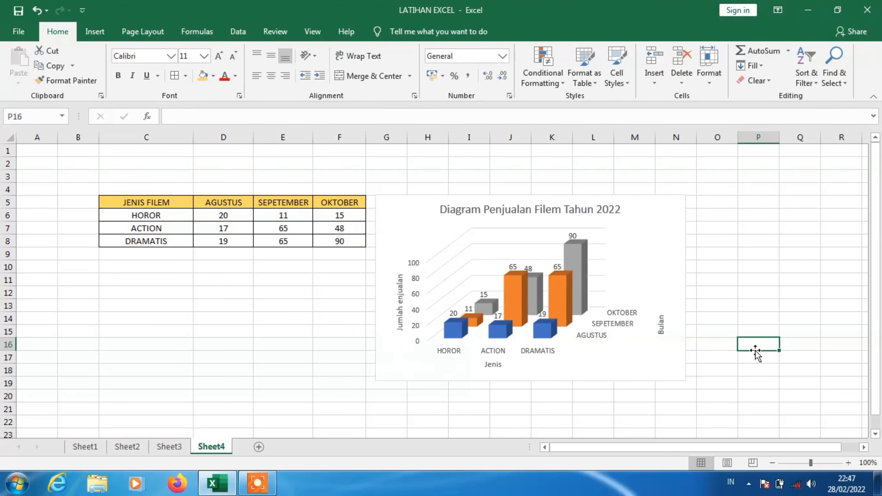